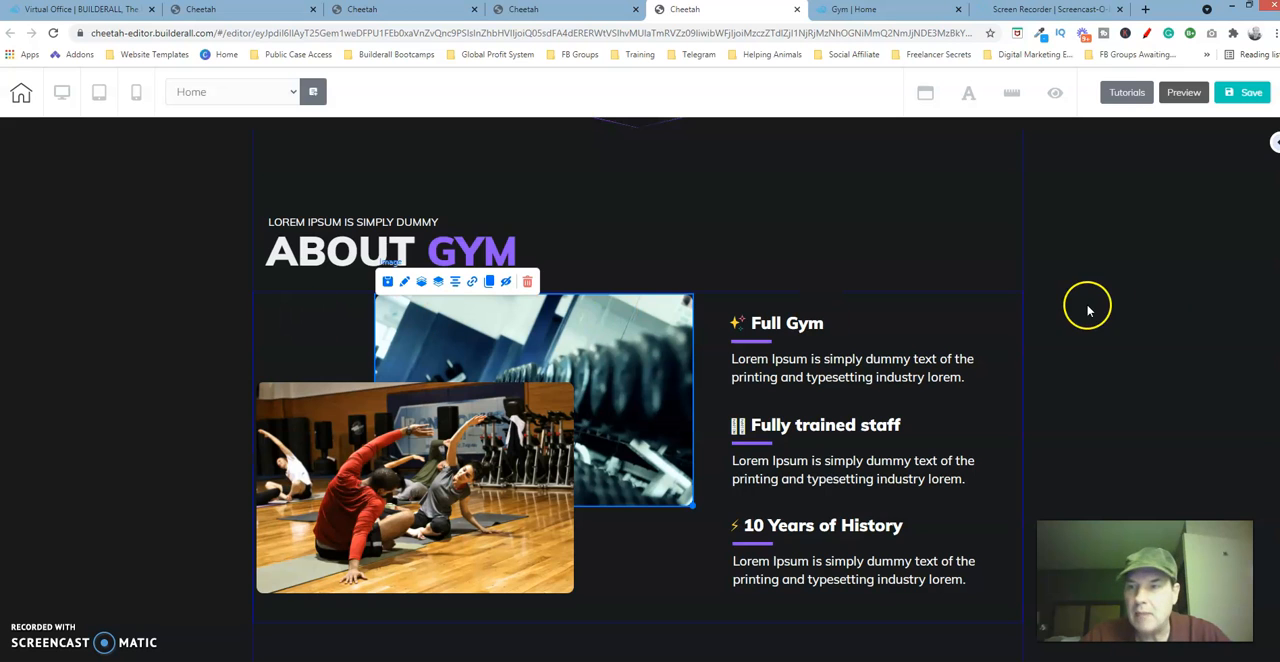
# Check the size settings of the box that holds the gym images and feature texts in the finished About Gym section.
pyautogui.scroll(-2, 640, 390)
pyautogui.scroll(2, 640, 390)
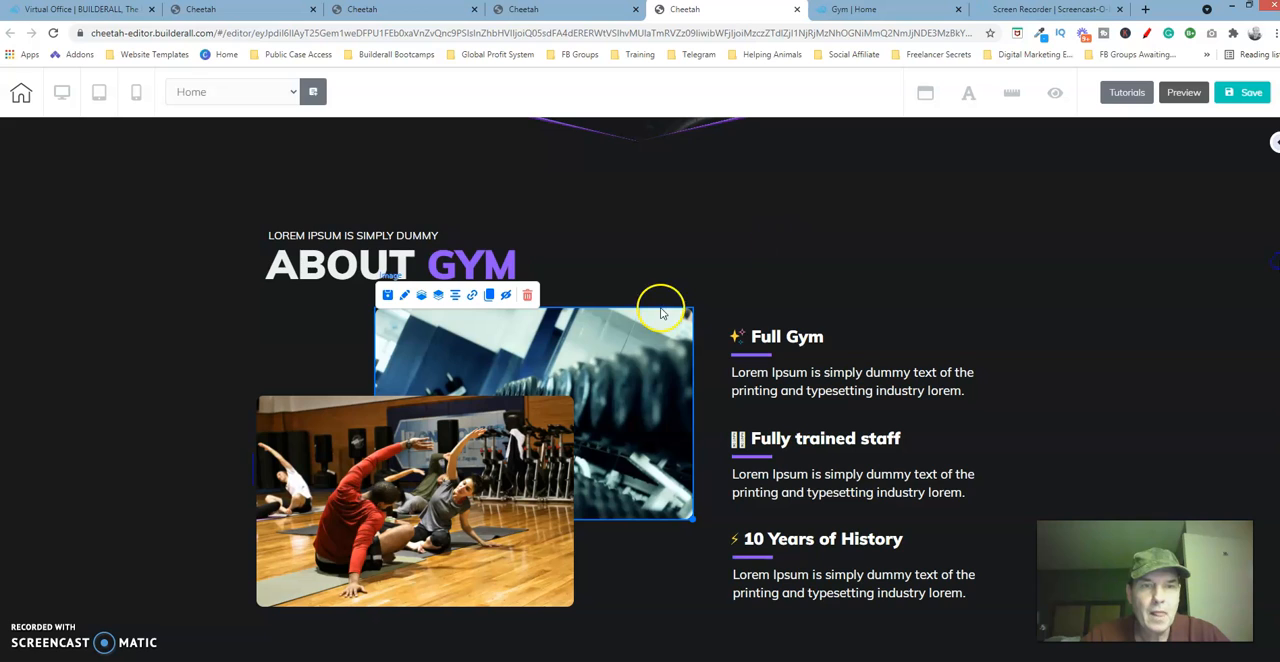
pyautogui.click(316, 330)
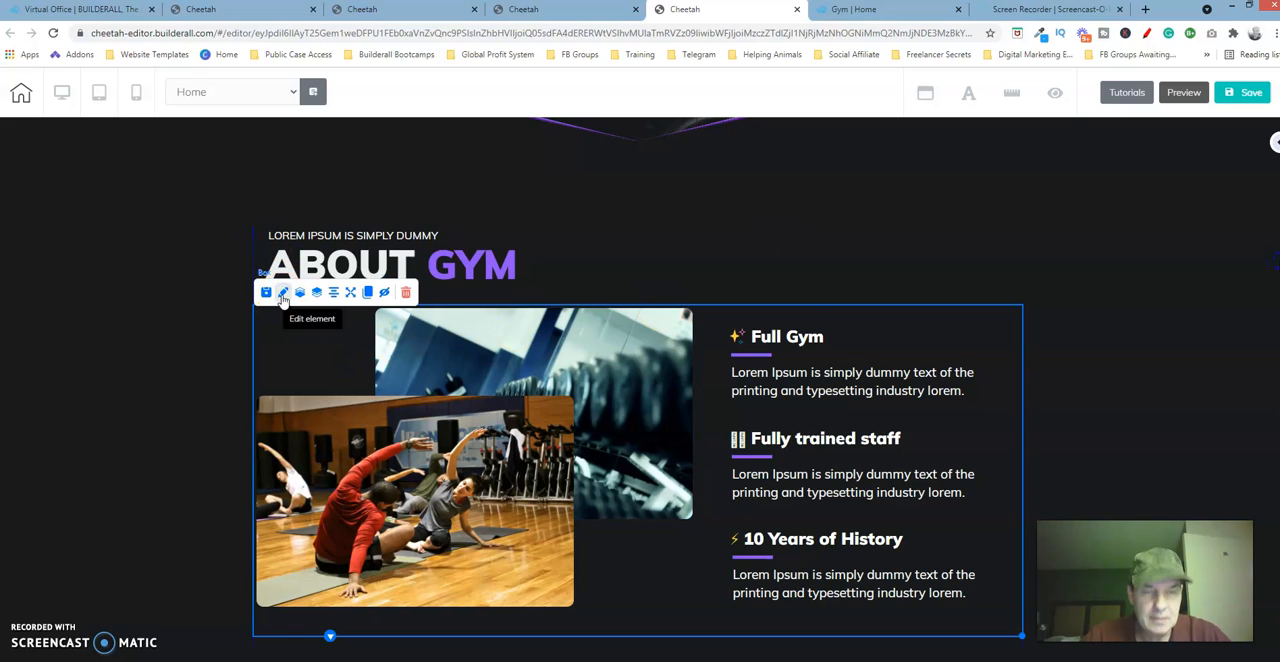
pyautogui.click(283, 296)
pyautogui.moveTo(700, 331); pyautogui.dragTo(800, 183)
pyautogui.click(860, 262)
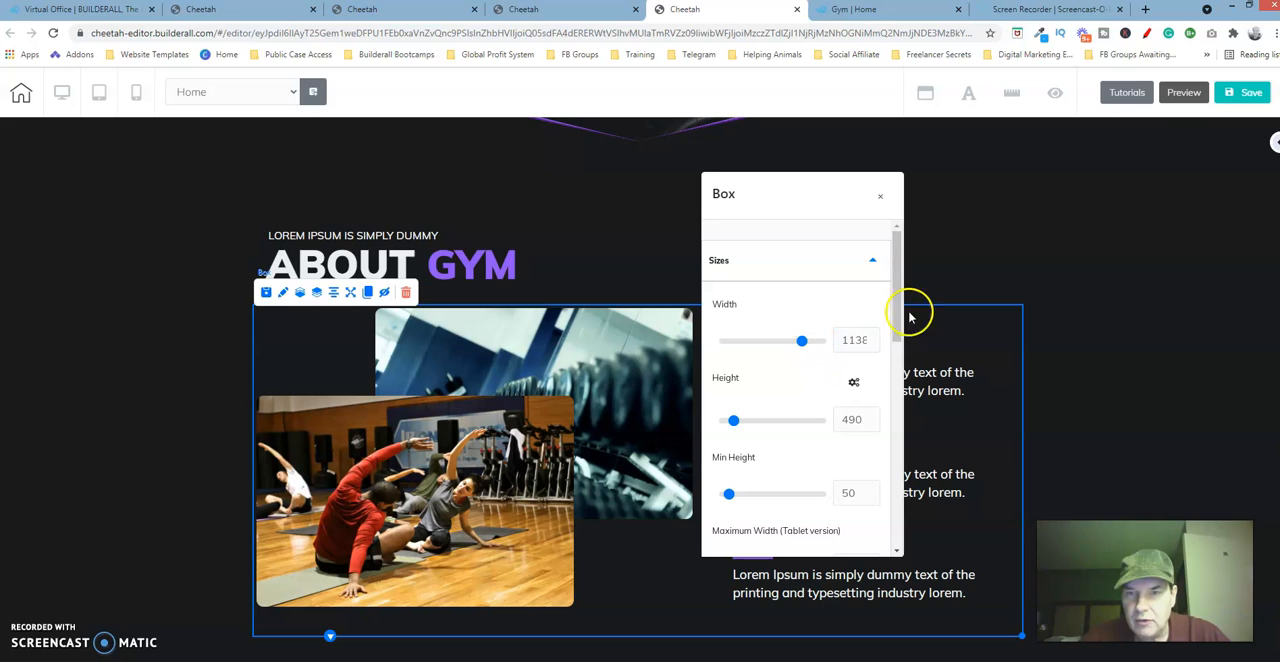
pyautogui.moveTo(895, 294); pyautogui.dragTo(895, 243)
pyautogui.click(882, 200)
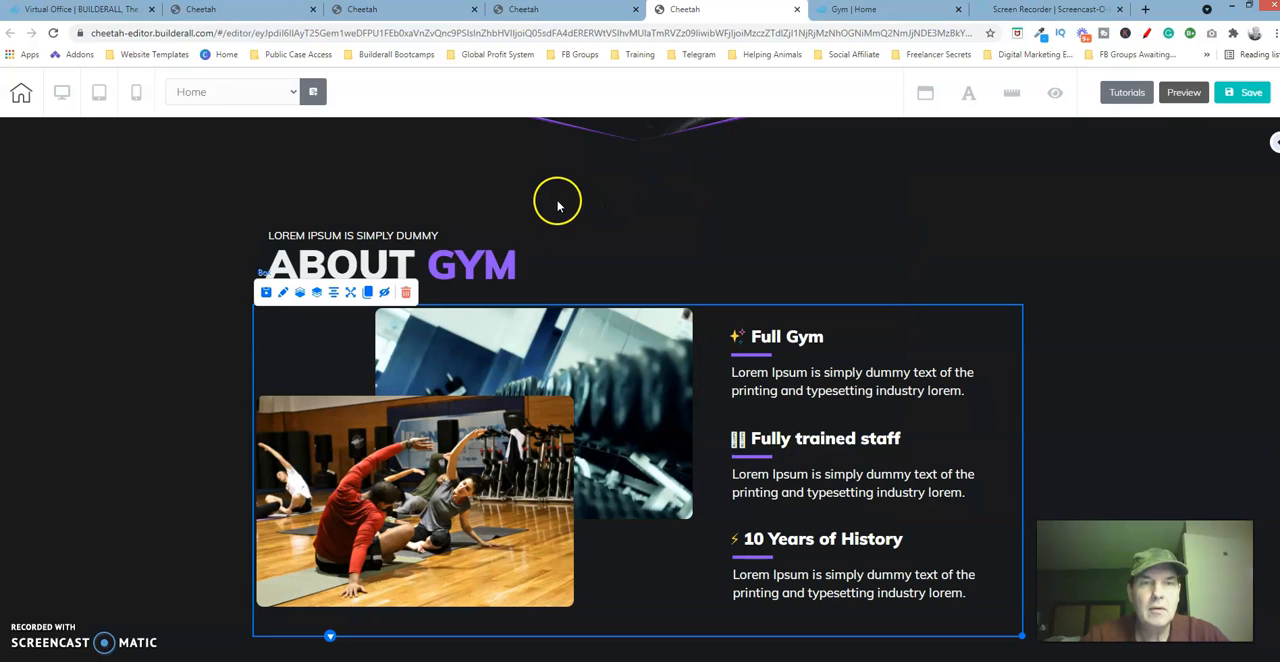
# On the page under construction, add a plain solid box element and place it directly below the About Gym heading, aligned with its left edge.
pyautogui.click(442, 8)
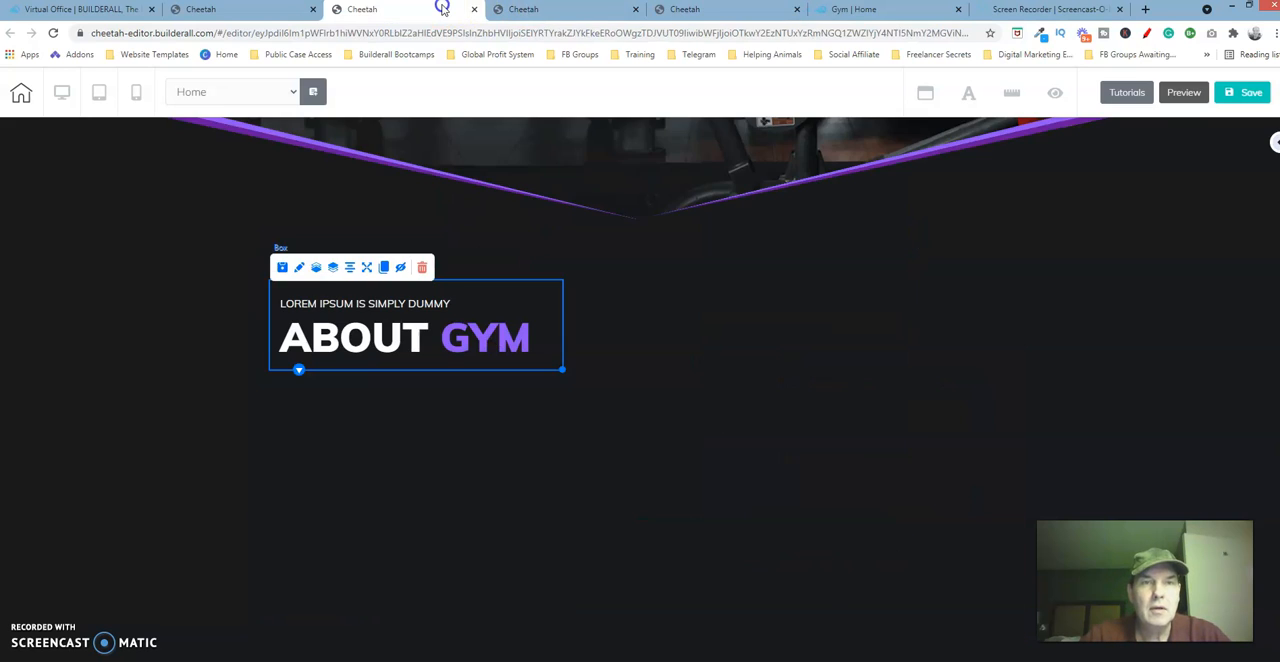
pyautogui.click(548, 447)
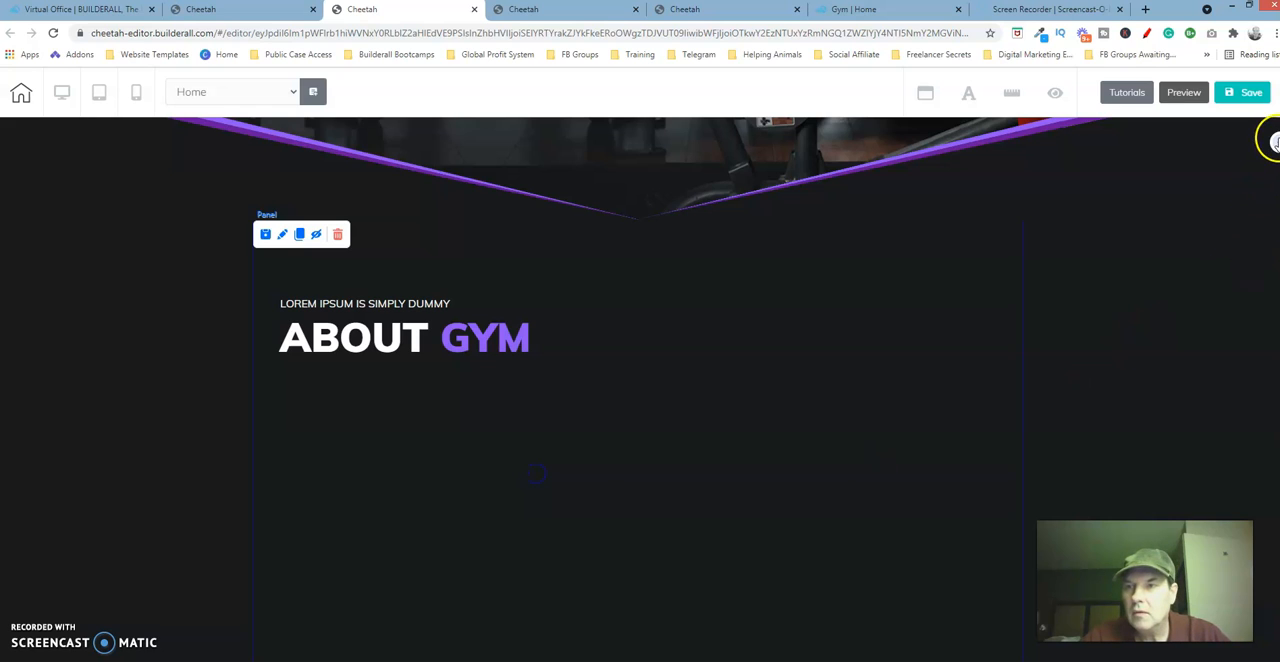
pyautogui.click(1275, 143)
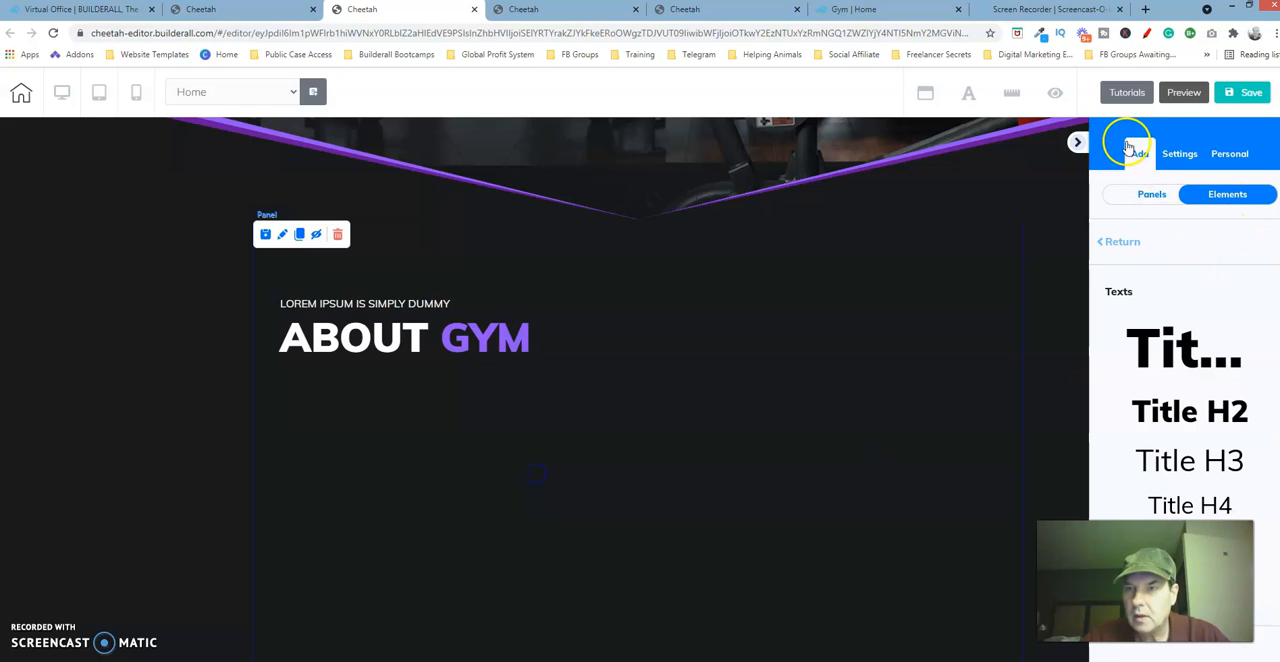
pyautogui.click(1143, 153)
pyautogui.click(1121, 244)
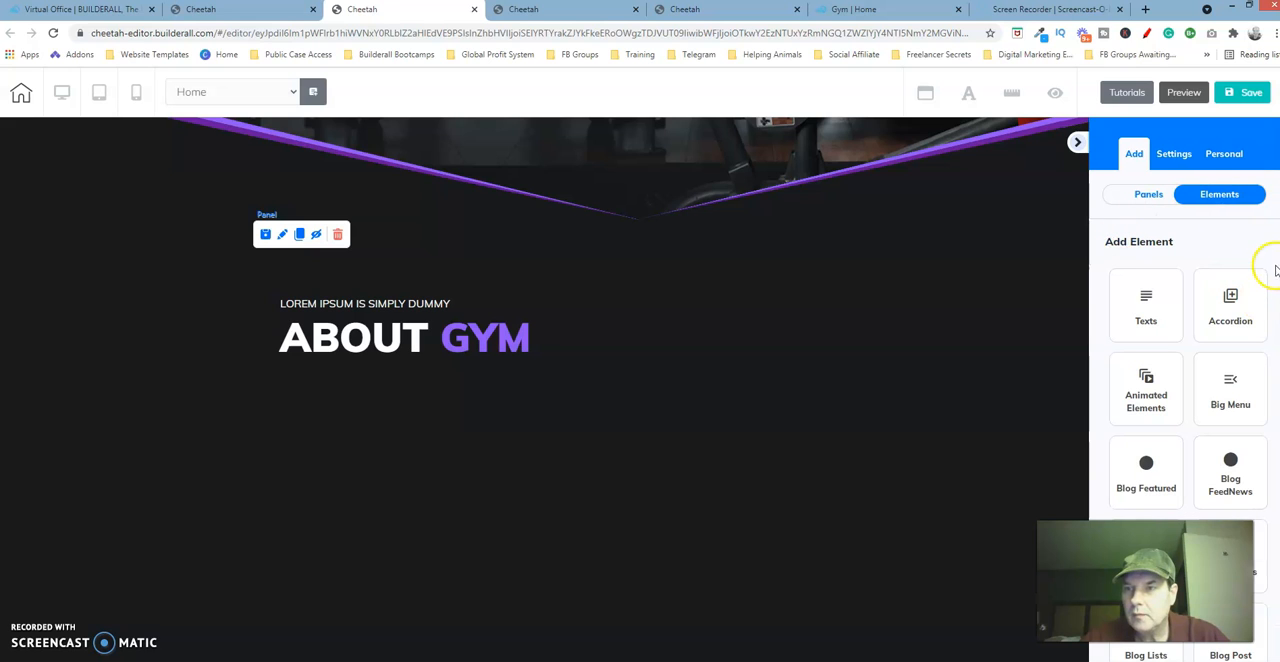
pyautogui.scroll(-5, 1218, 276)
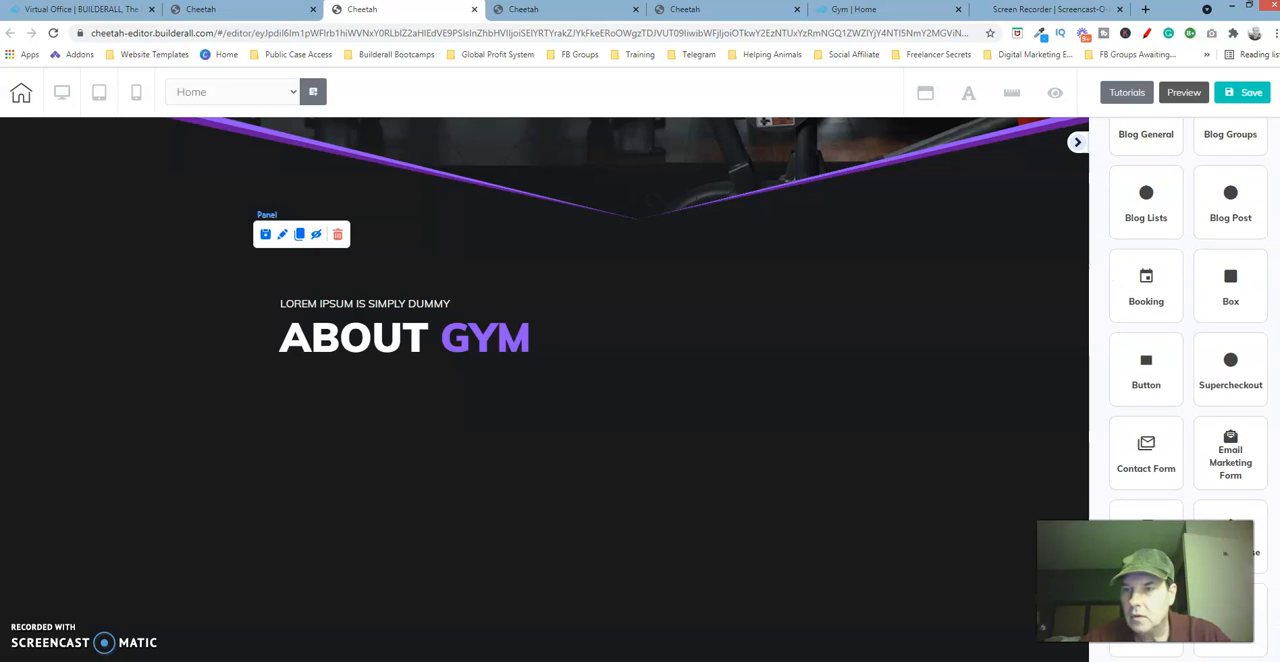
pyautogui.click(1220, 276)
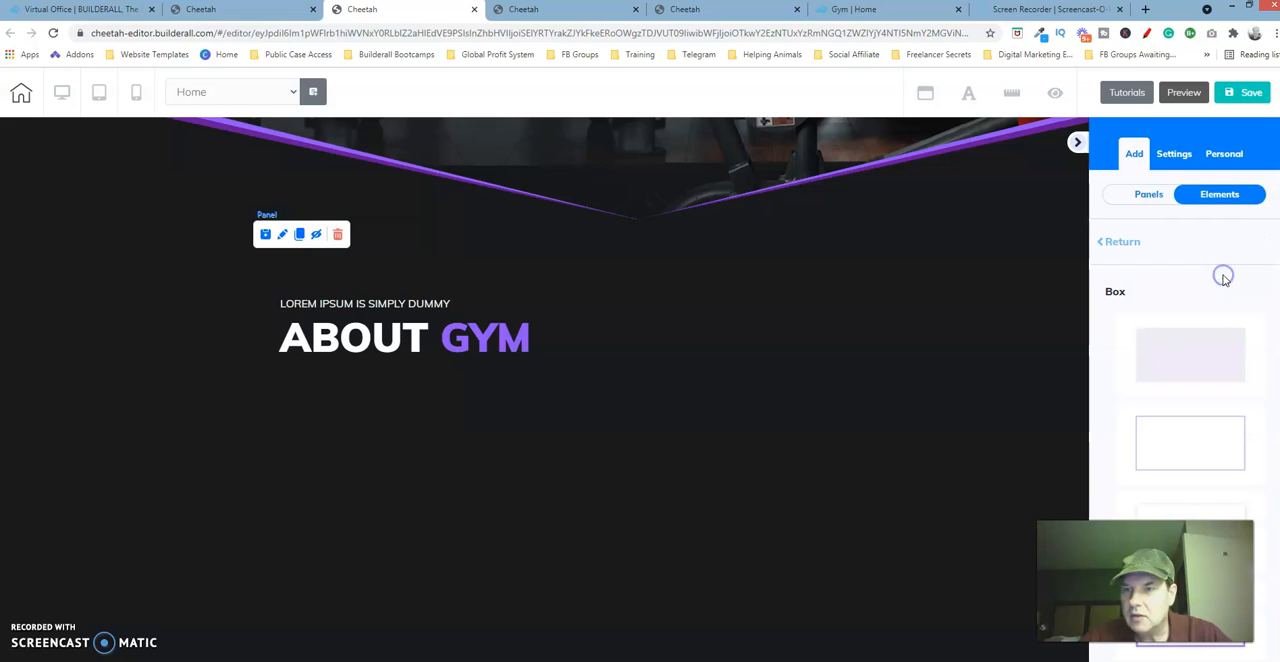
pyautogui.click(1204, 347)
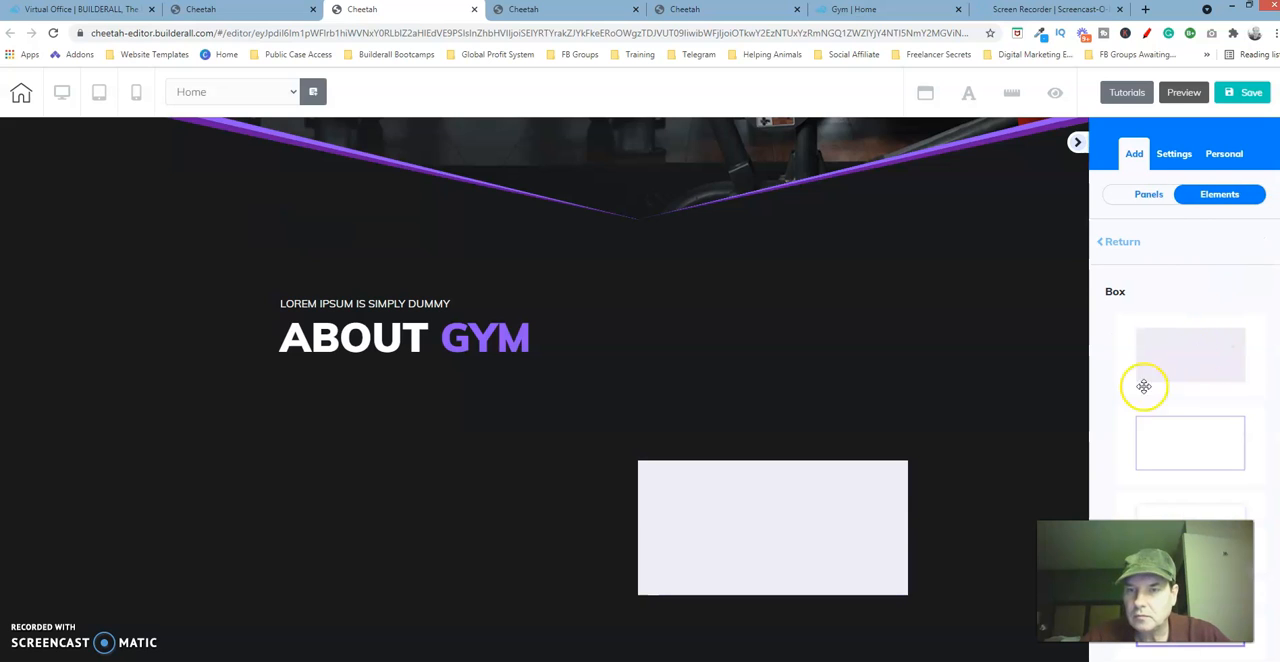
pyautogui.moveTo(866, 524); pyautogui.dragTo(508, 453)
pyautogui.click(553, 451)
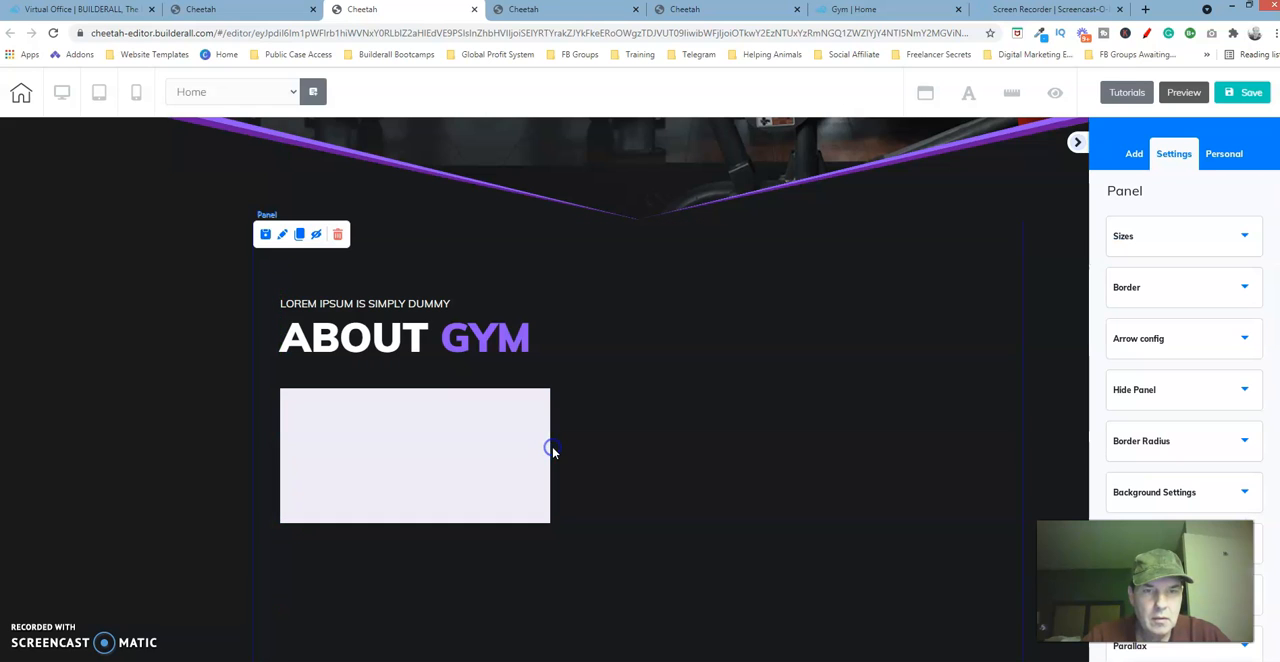
# Set the new box's width to 1038 and its height to 490.
pyautogui.click(492, 456)
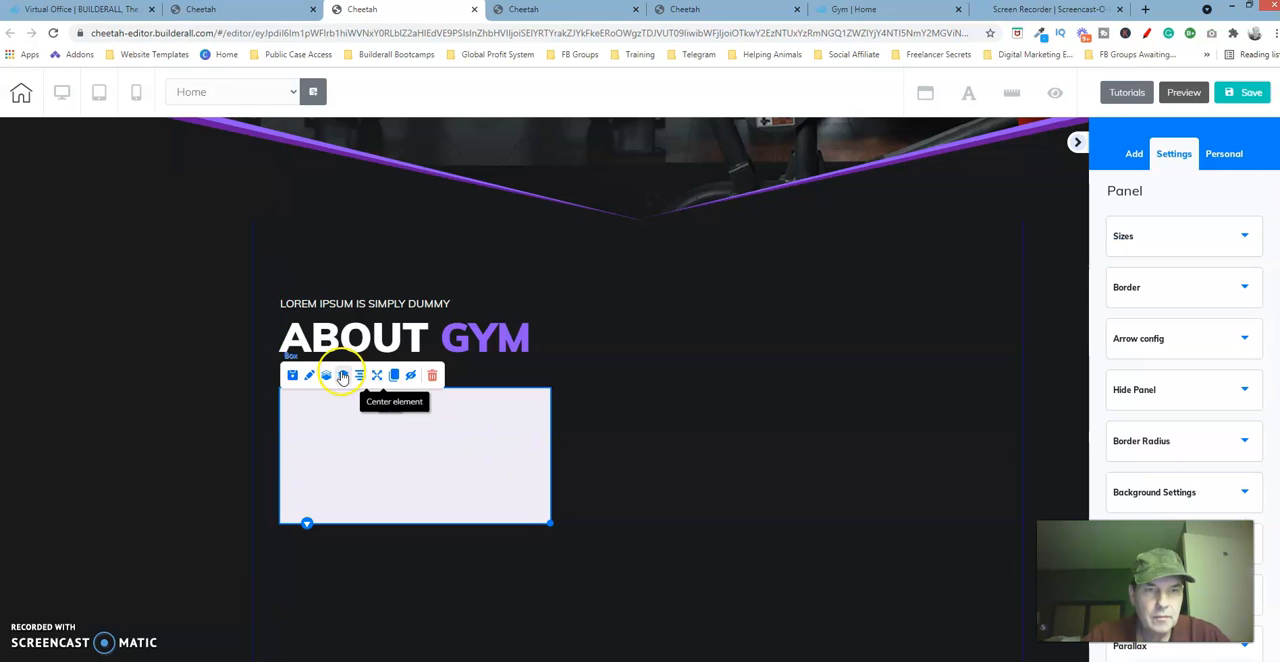
pyautogui.click(307, 377)
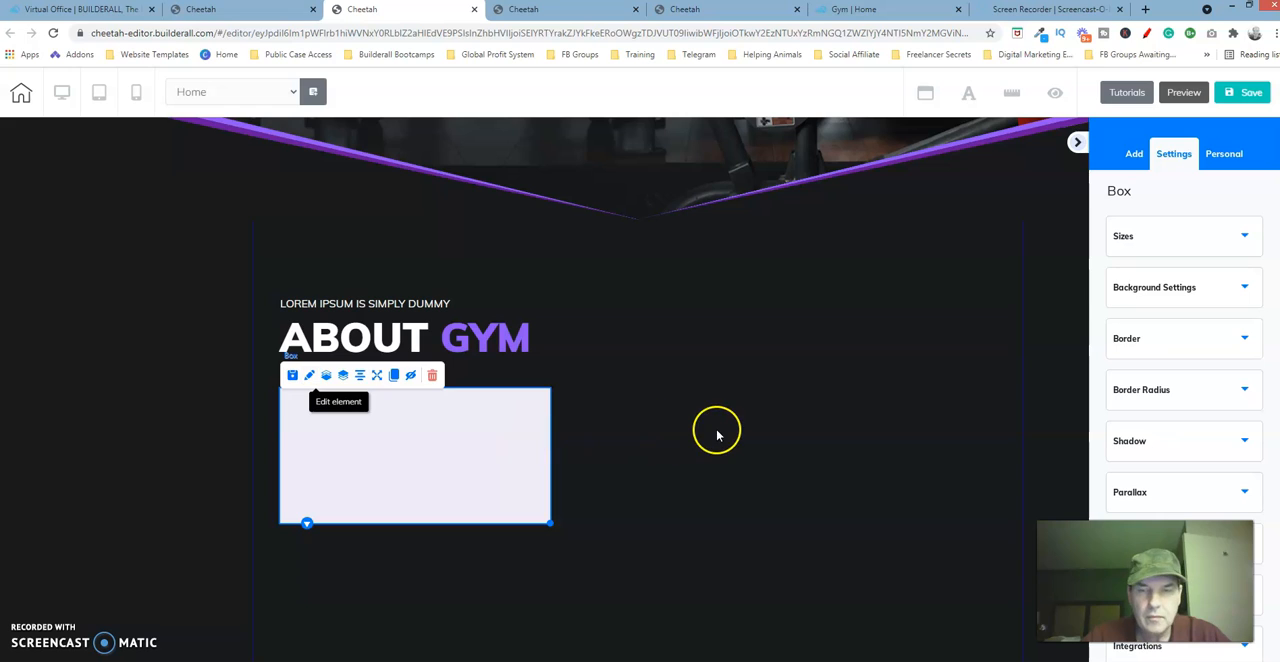
pyautogui.click(1244, 240)
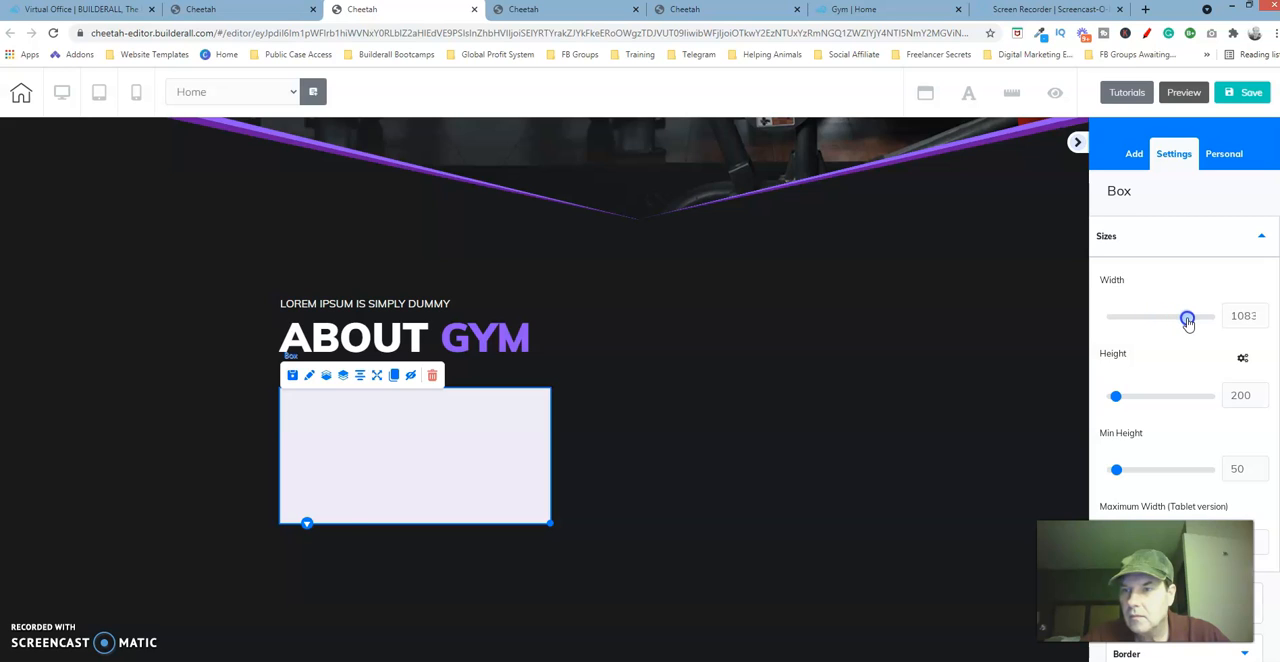
pyautogui.moveTo(1187, 319); pyautogui.dragTo(1187, 319)
pyautogui.click(1261, 319)
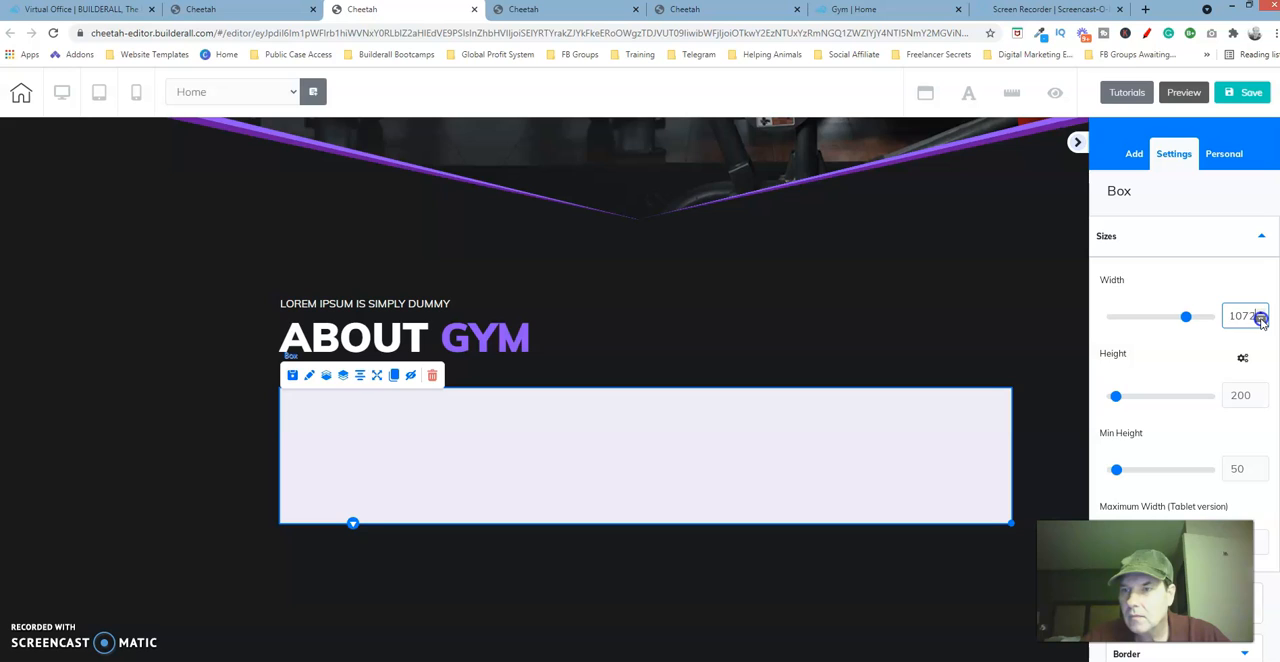
pyautogui.click(1261, 319)
pyautogui.click(1261, 319)
pyautogui.click(1261, 320)
pyautogui.click(1261, 320)
pyautogui.click(1261, 320)
pyautogui.click(1261, 320)
pyautogui.click(1261, 315)
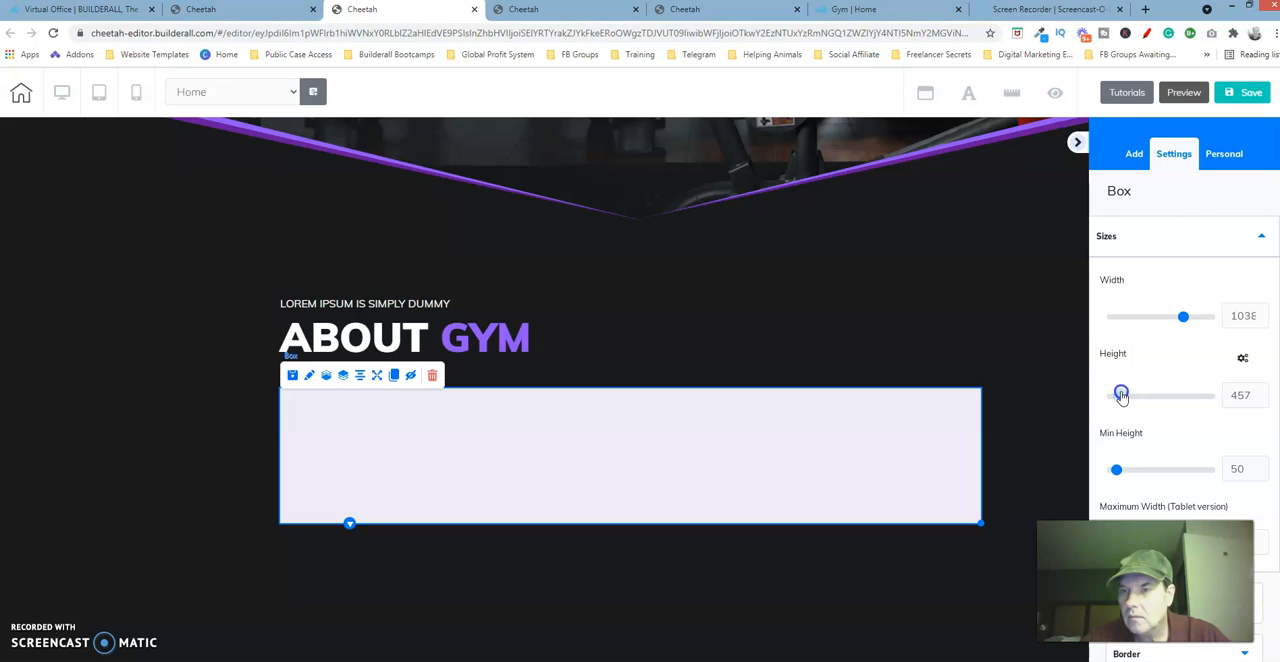
pyautogui.moveTo(1122, 395); pyautogui.dragTo(1121, 395)
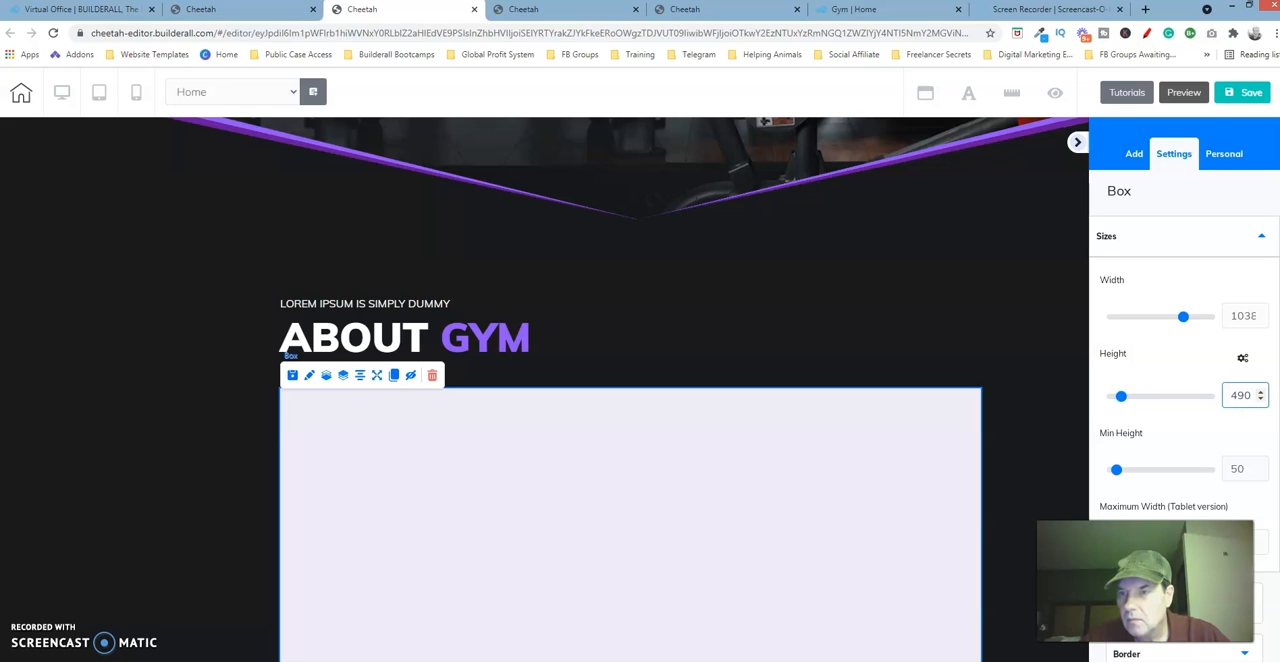
pyautogui.click(1166, 236)
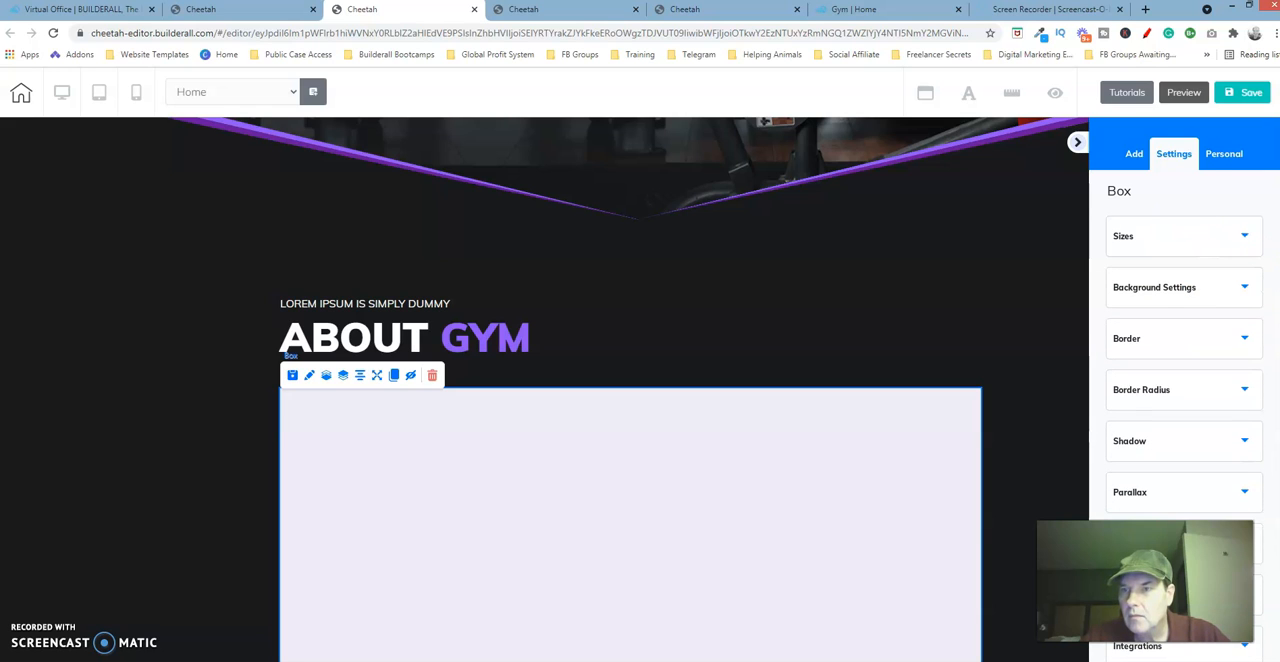
# Make the box's solid background colour fully transparent with an alpha of 0.
pyautogui.click(1172, 300)
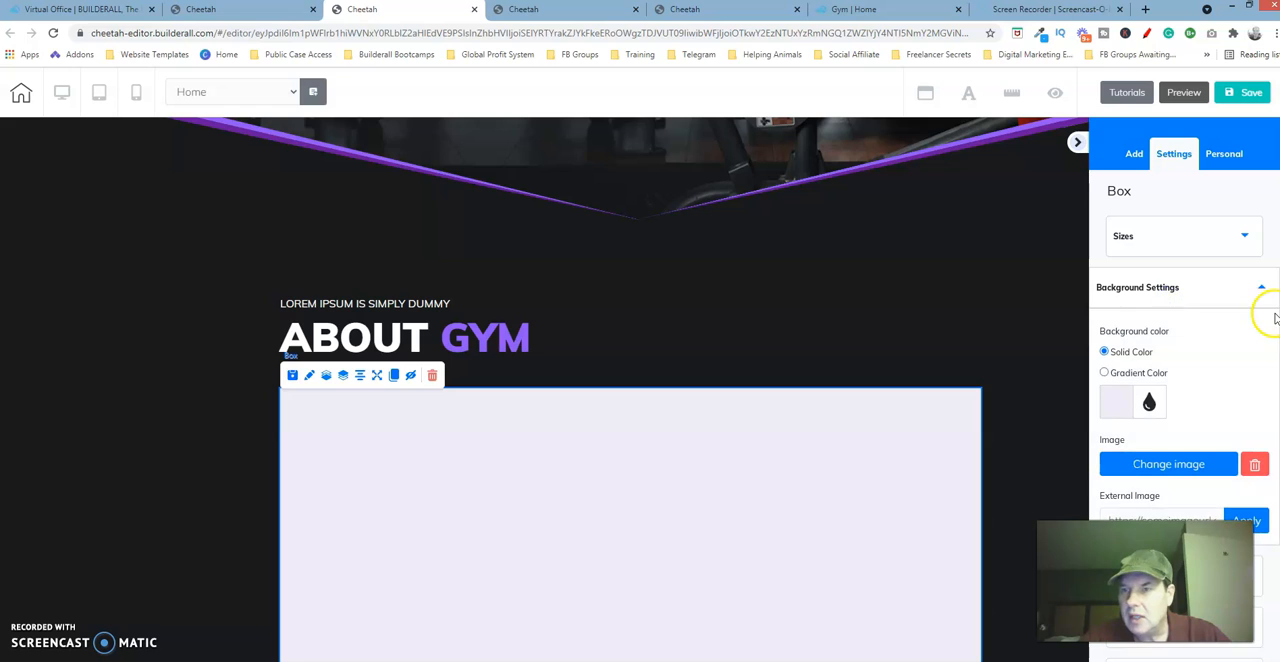
pyautogui.scroll(-1, 1180, 400)
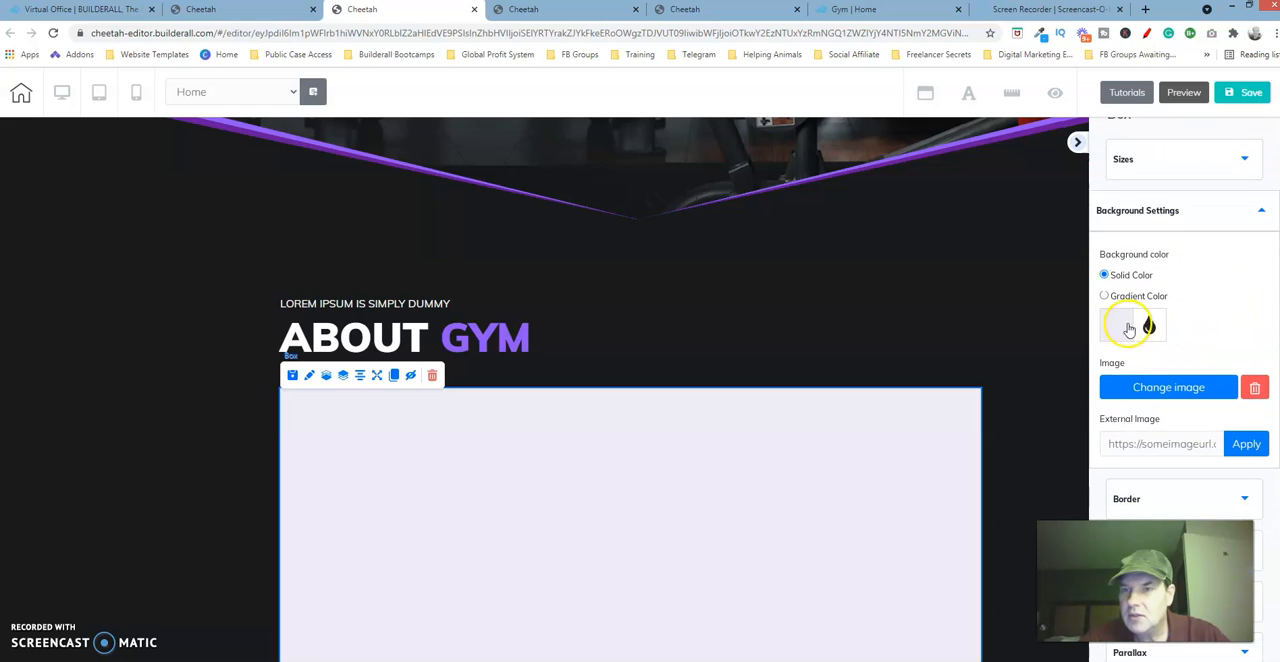
pyautogui.click(1120, 325)
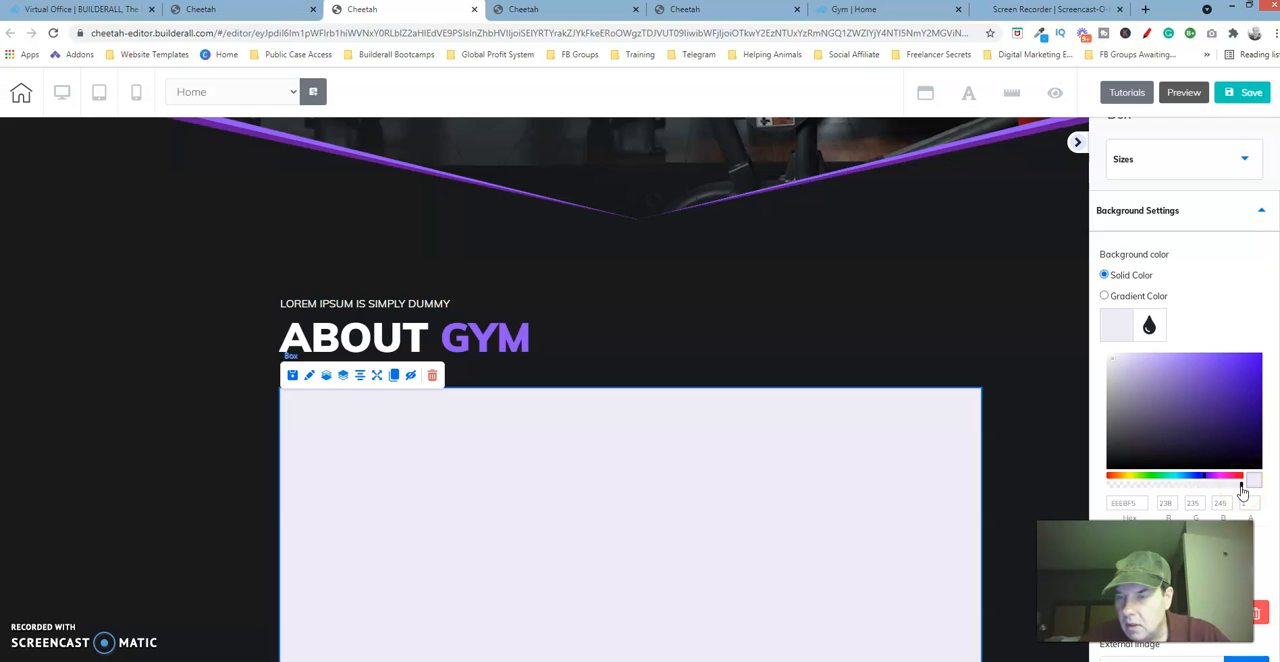
pyautogui.moveTo(1241, 488); pyautogui.dragTo(1098, 486)
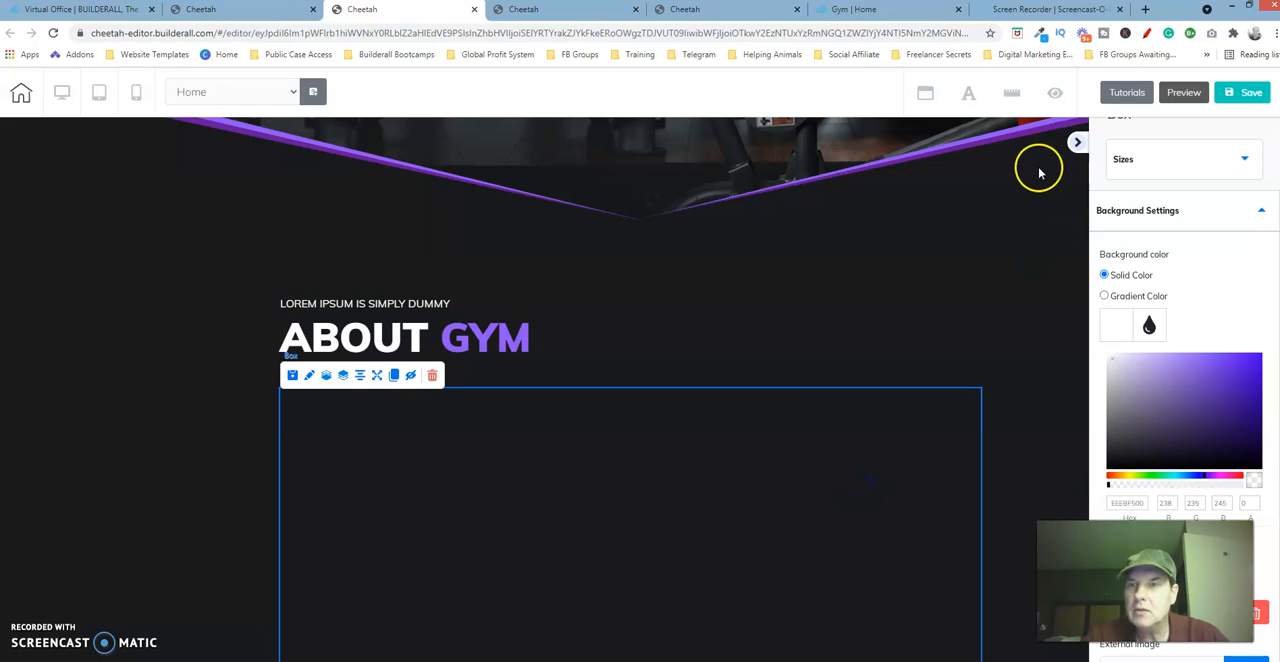
pyautogui.click(1075, 146)
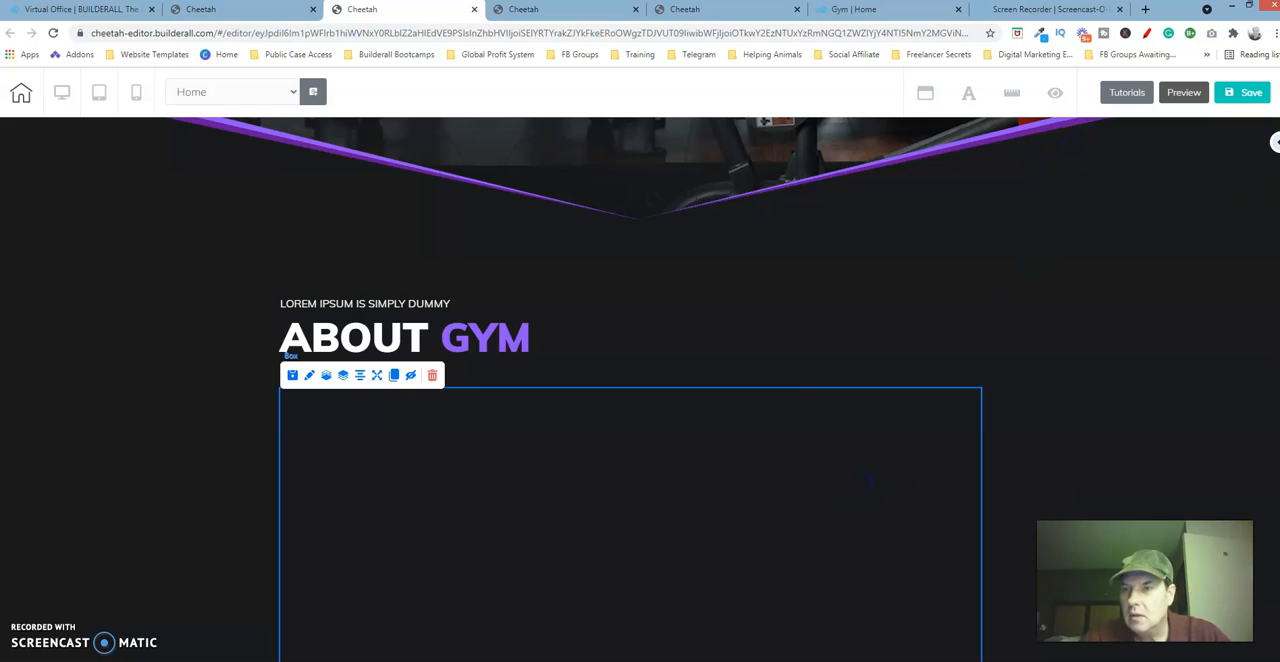
pyautogui.scroll(-2, 630, 450)
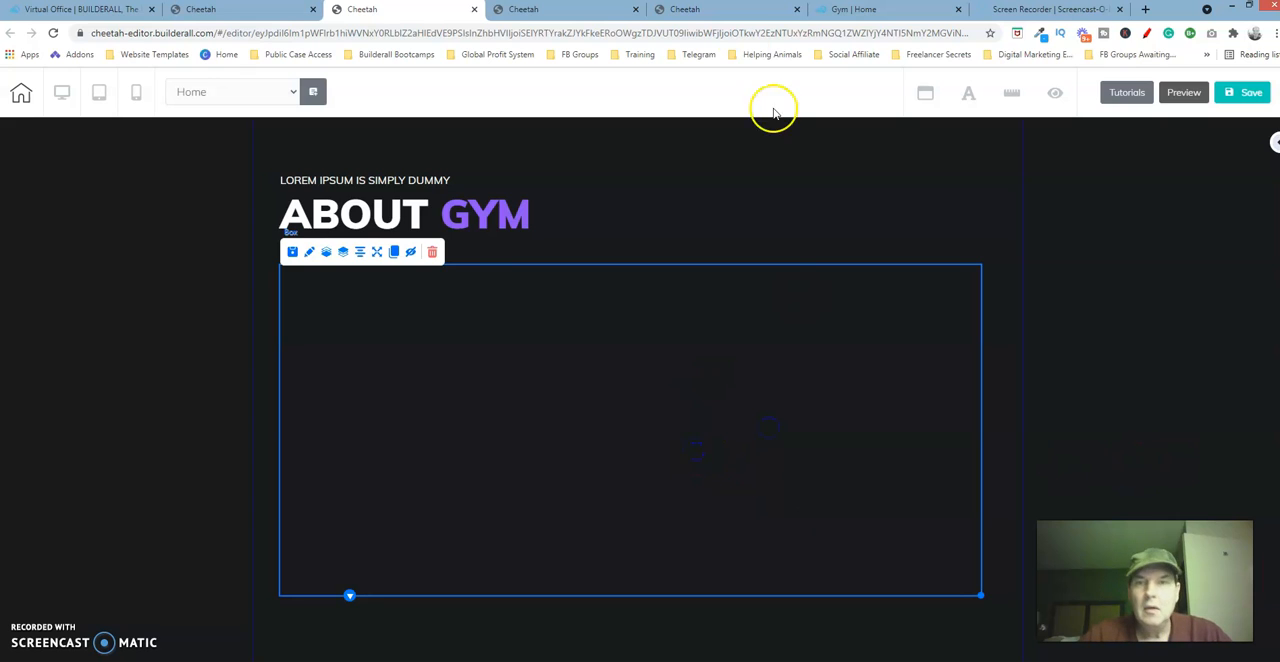
# Examine the dumbbell image in the finished About Gym section, and return to the page under construction.
pyautogui.click(739, 15)
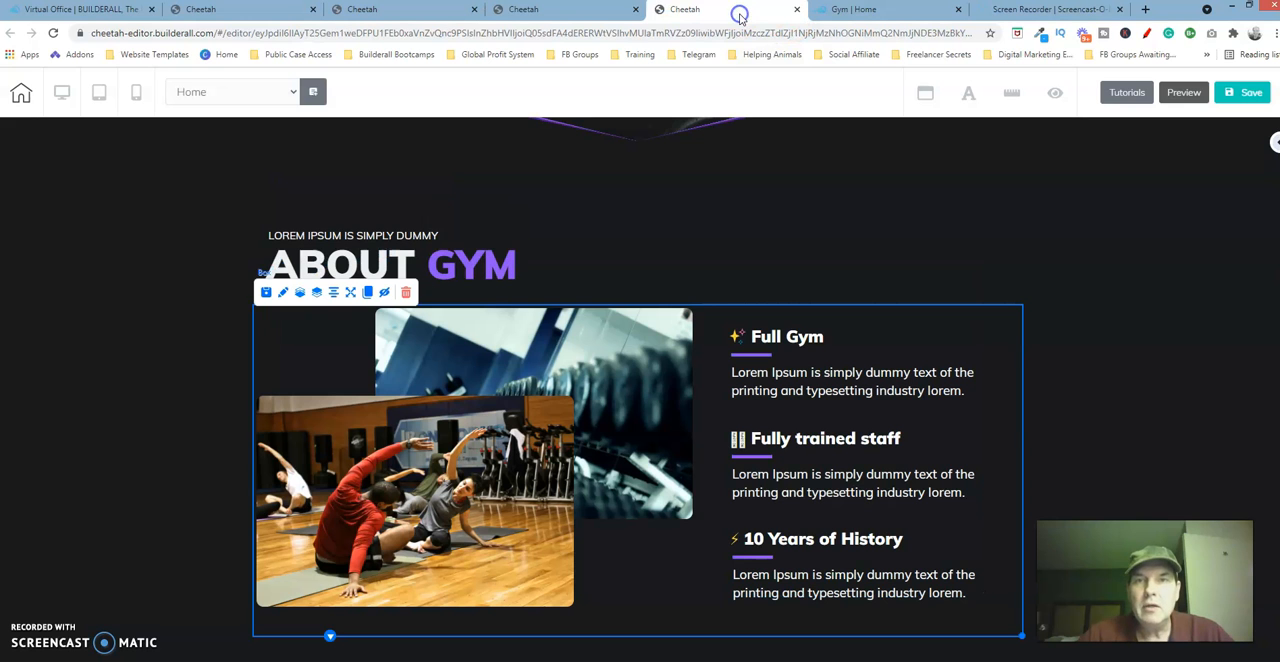
pyautogui.click(617, 347)
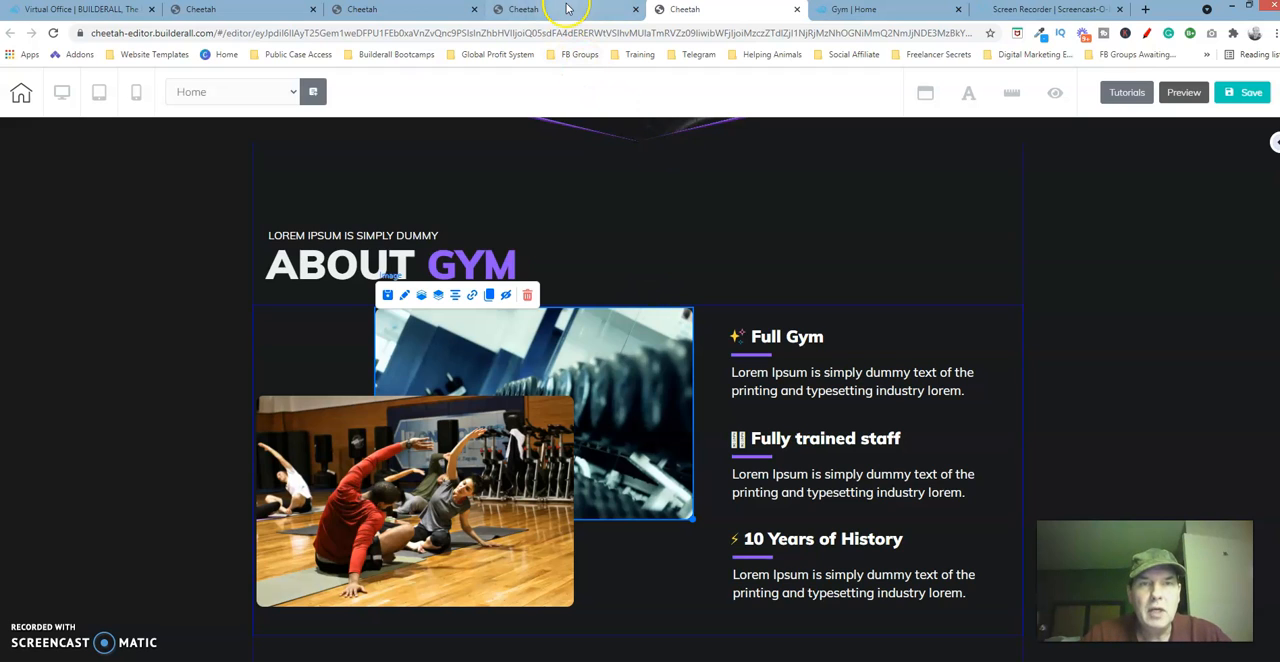
pyautogui.click(389, 11)
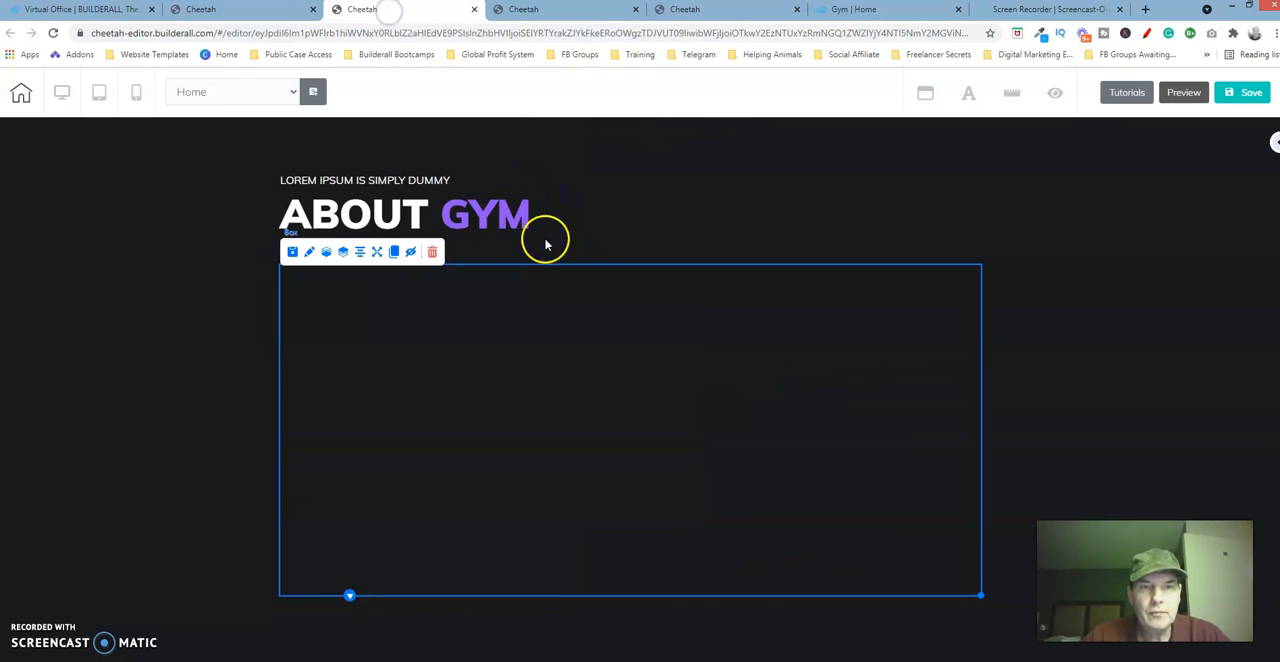
# Add a horizontal image element inside the transparent box, just below the About Gym heading.
pyautogui.click(731, 240)
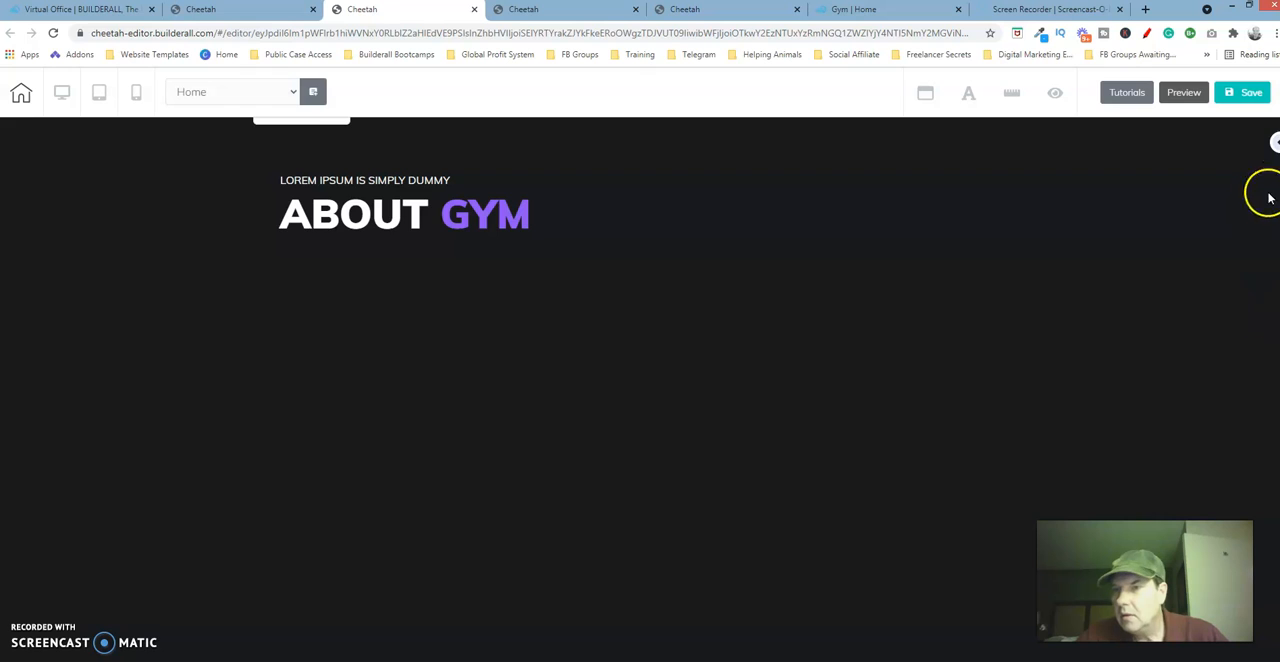
pyautogui.click(1275, 147)
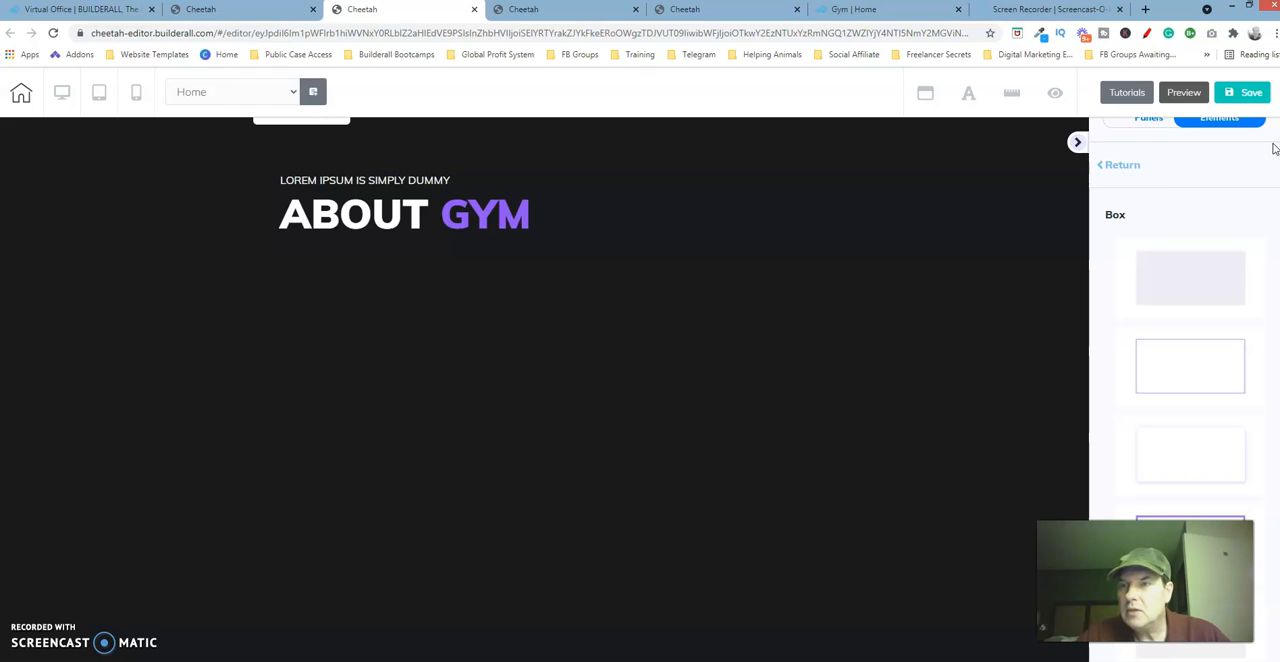
pyautogui.click(1124, 164)
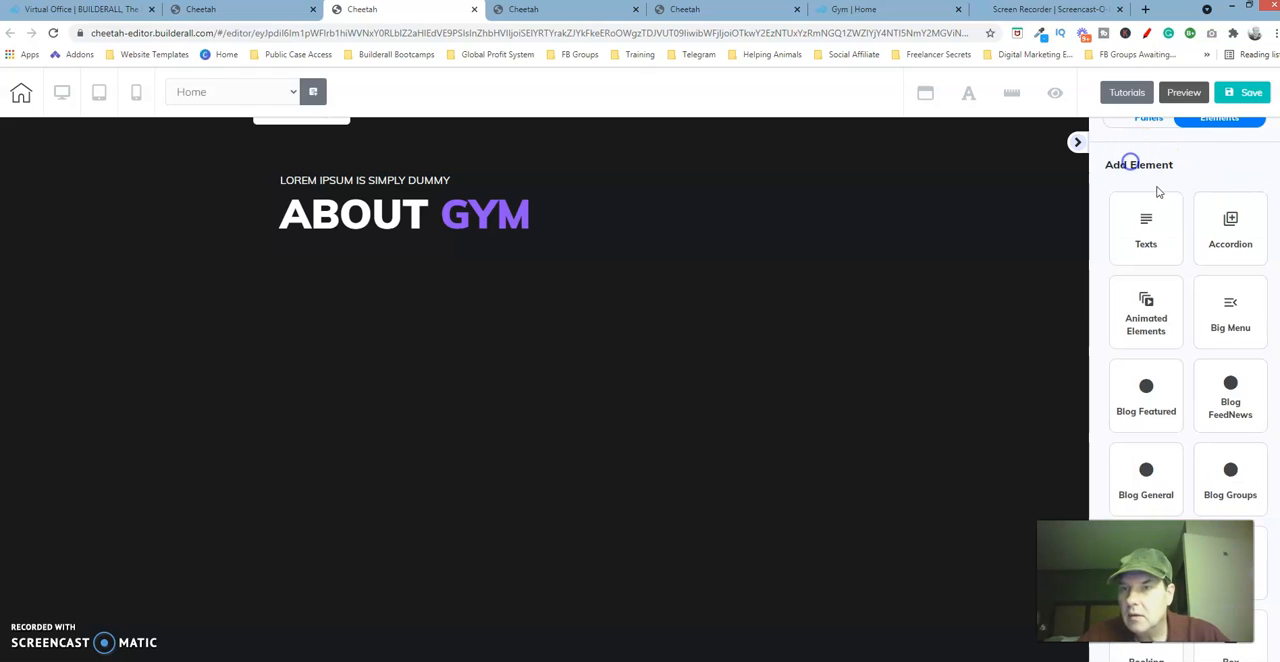
pyautogui.click(1227, 128)
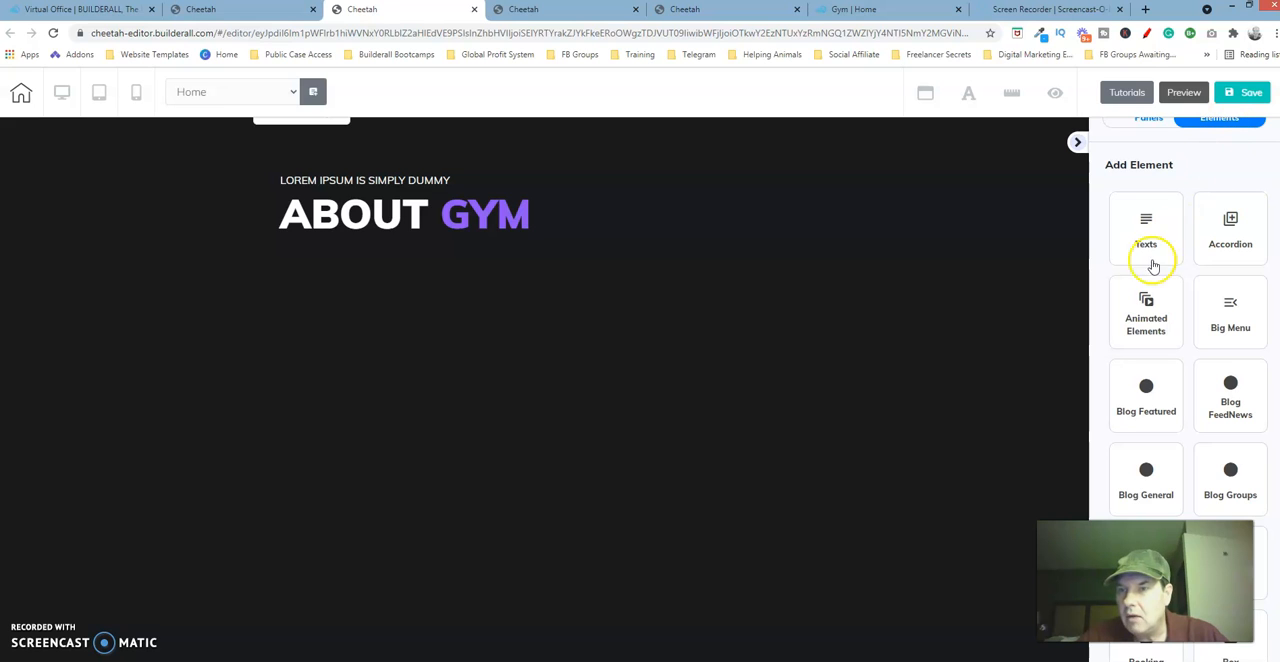
pyautogui.scroll(-5, 1188, 380)
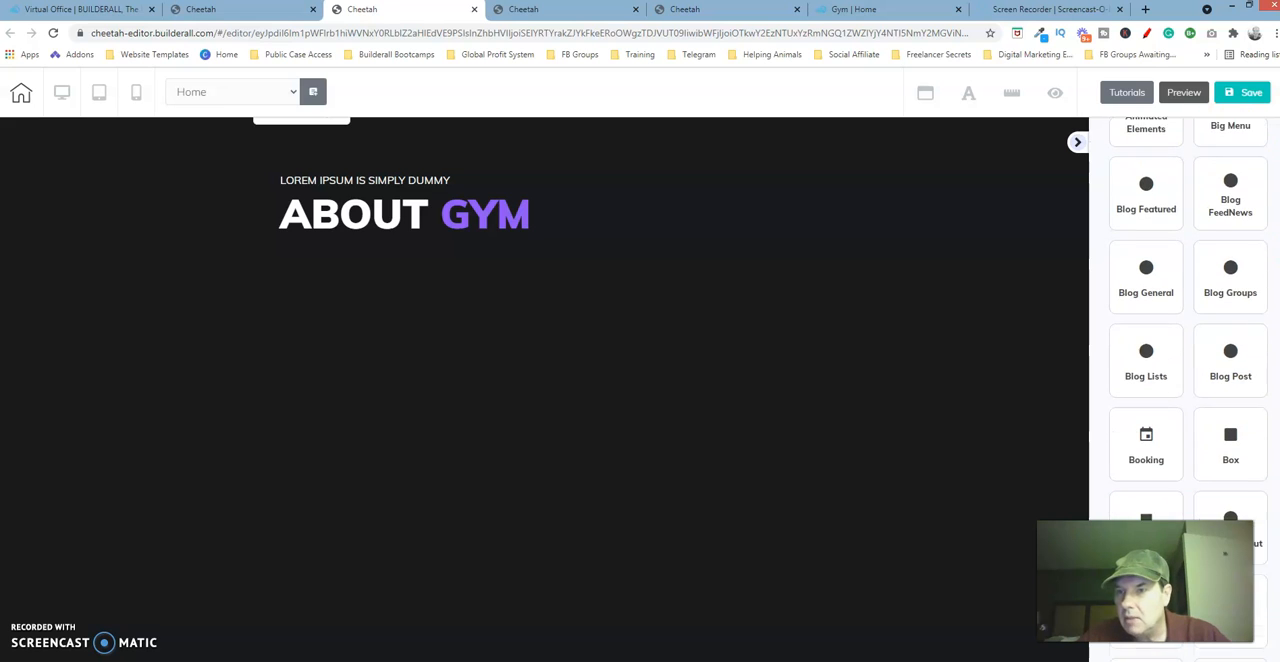
pyautogui.scroll(-3, 1188, 380)
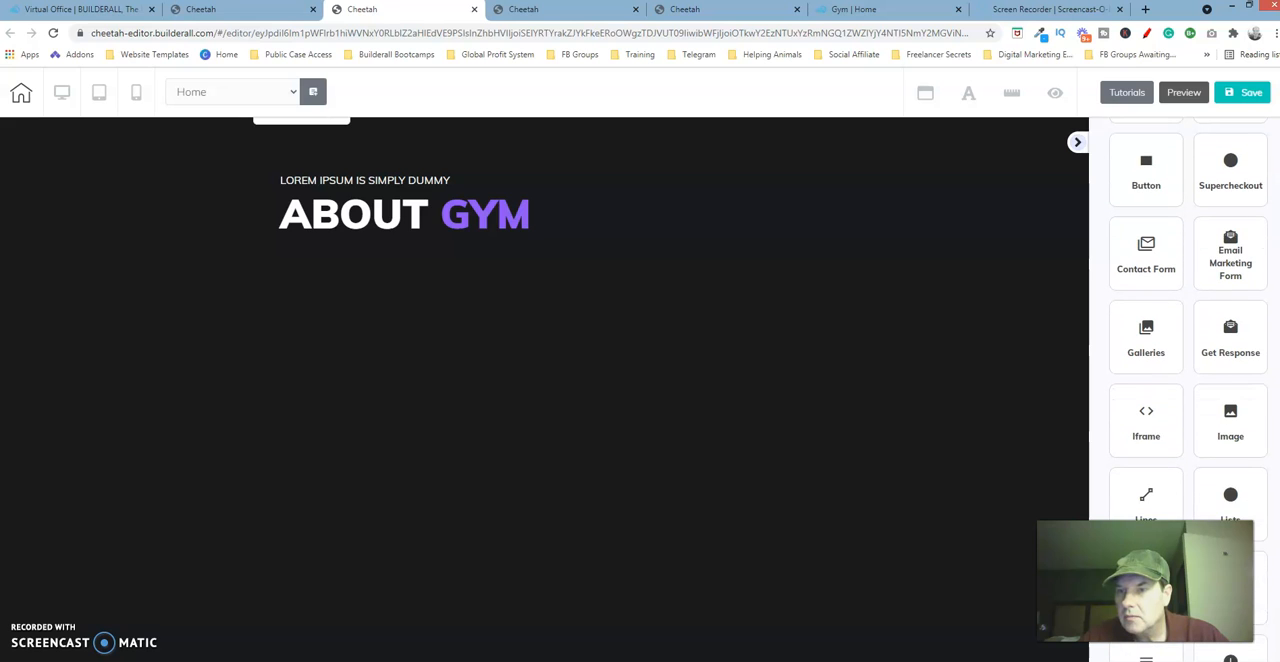
pyautogui.click(1230, 418)
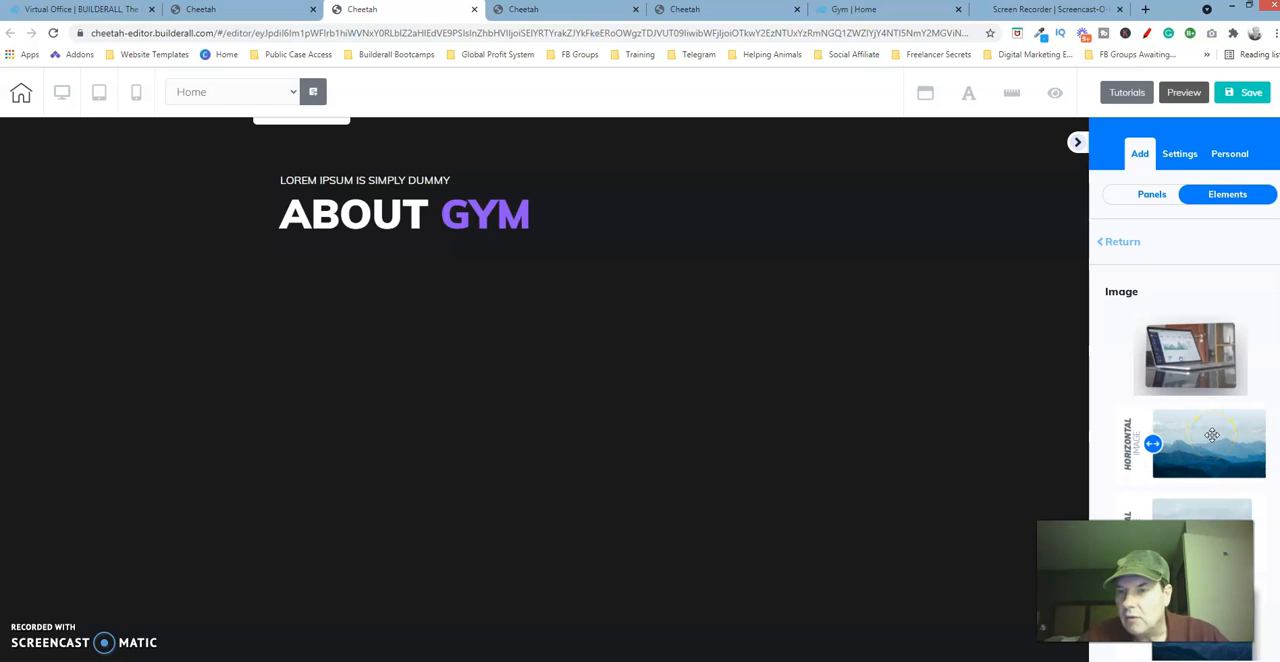
pyautogui.moveTo(1211, 435); pyautogui.dragTo(560, 346)
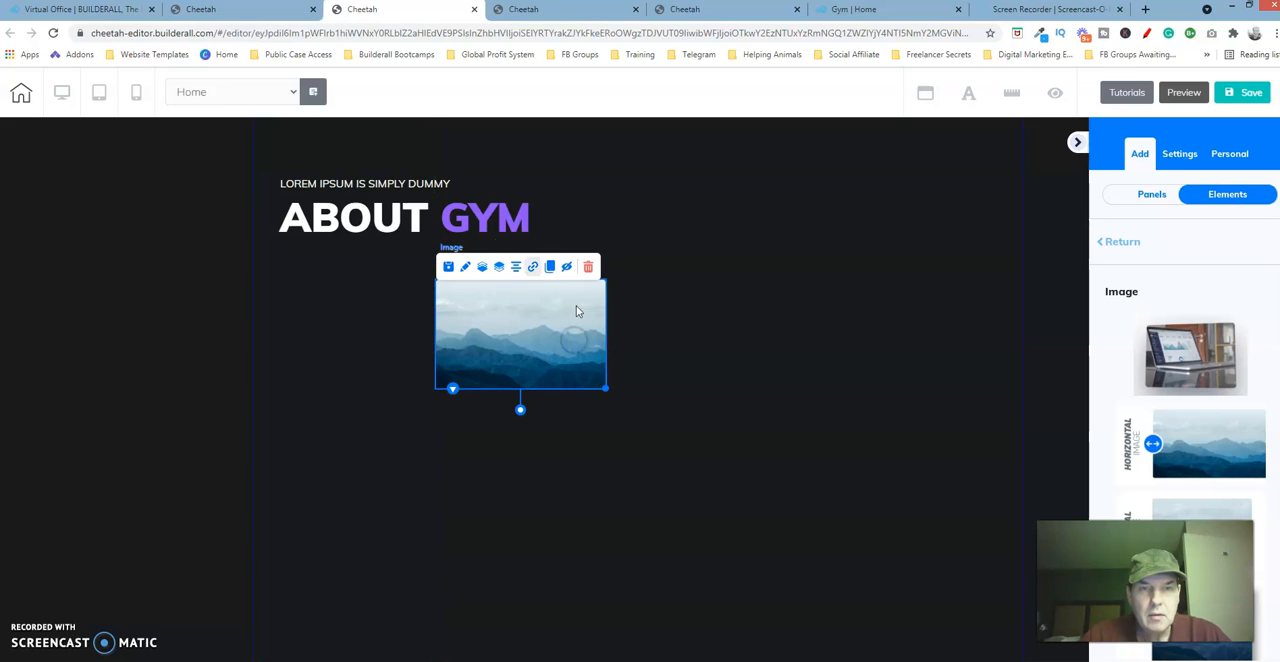
# Open the new image's general settings and browse for a replacement picture in the GYM TEMPLATE folder of the user files.
pyautogui.click(466, 268)
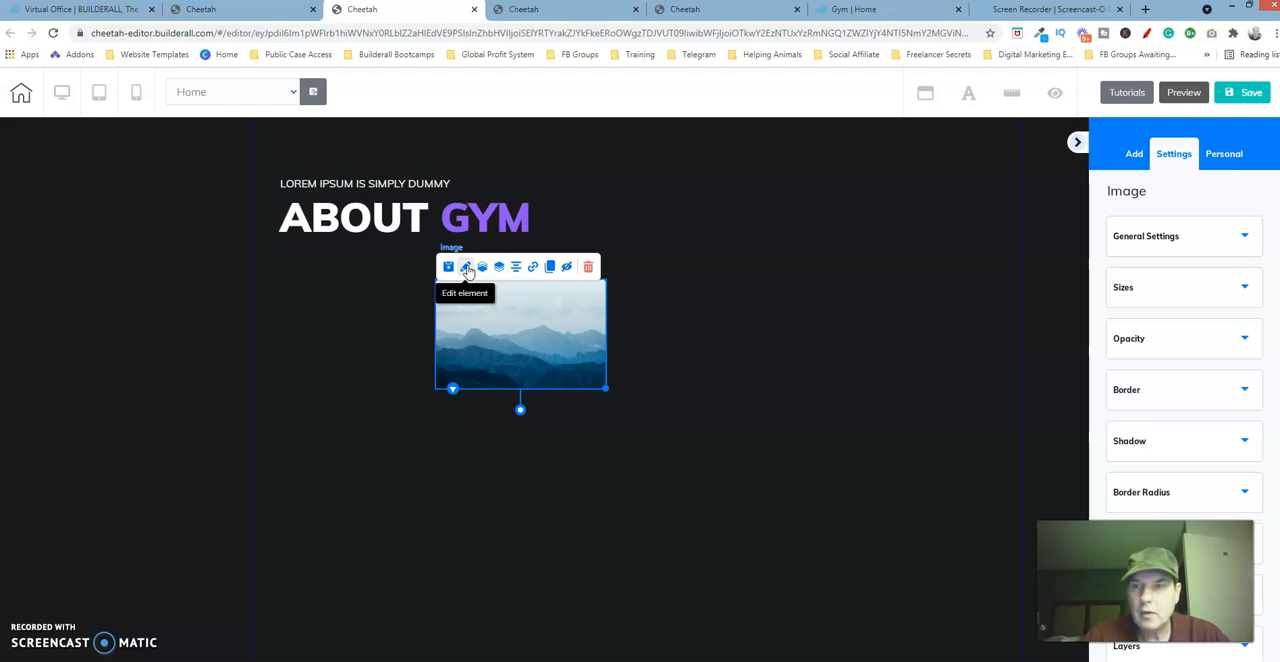
pyautogui.click(1200, 233)
pyautogui.click(1191, 454)
pyautogui.scroll(-2, 1177, 431)
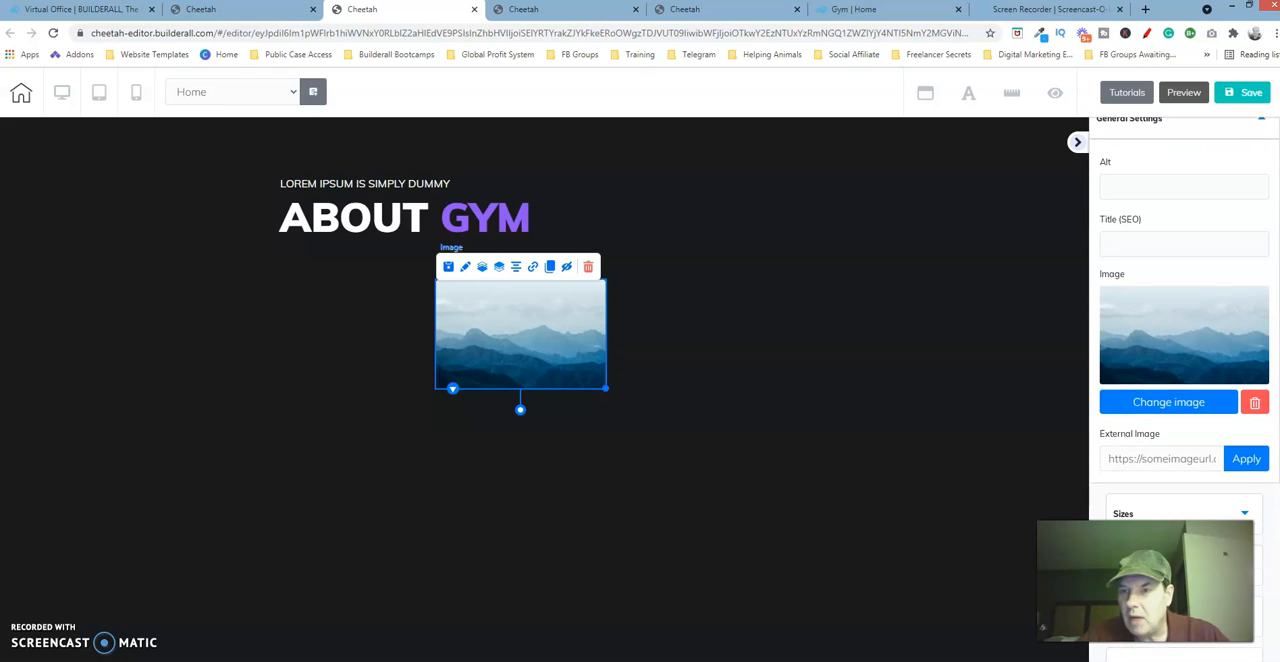
pyautogui.click(1187, 402)
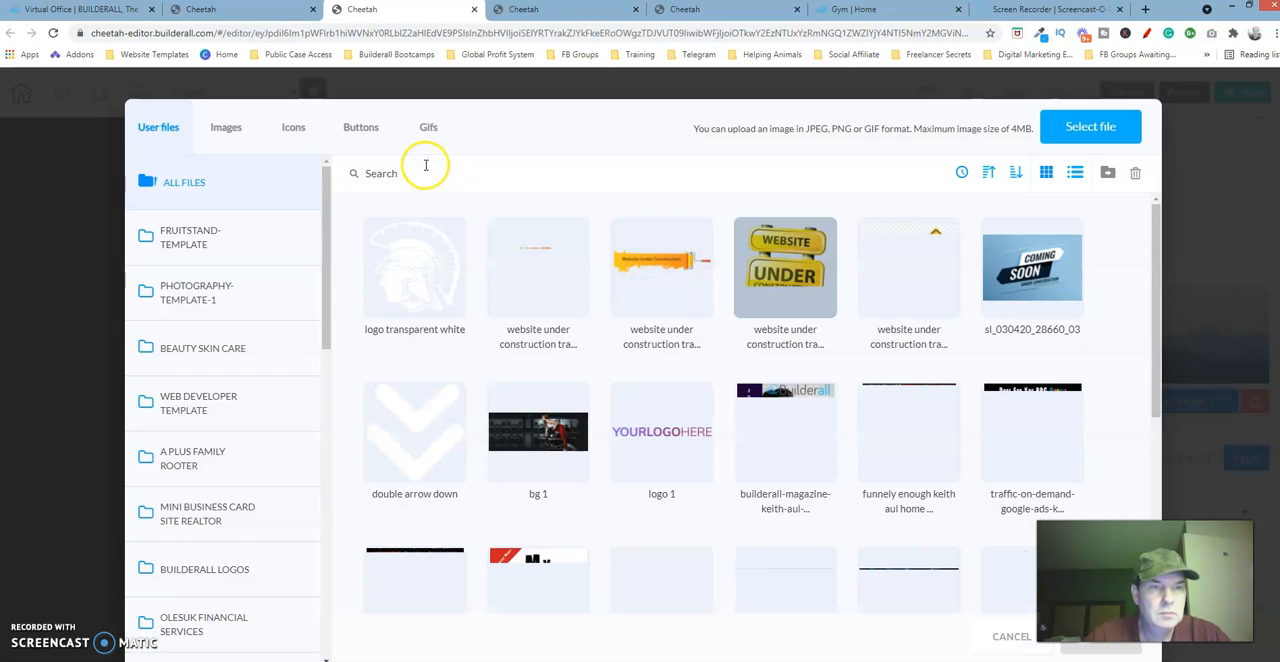
pyautogui.moveTo(329, 248); pyautogui.dragTo(334, 565)
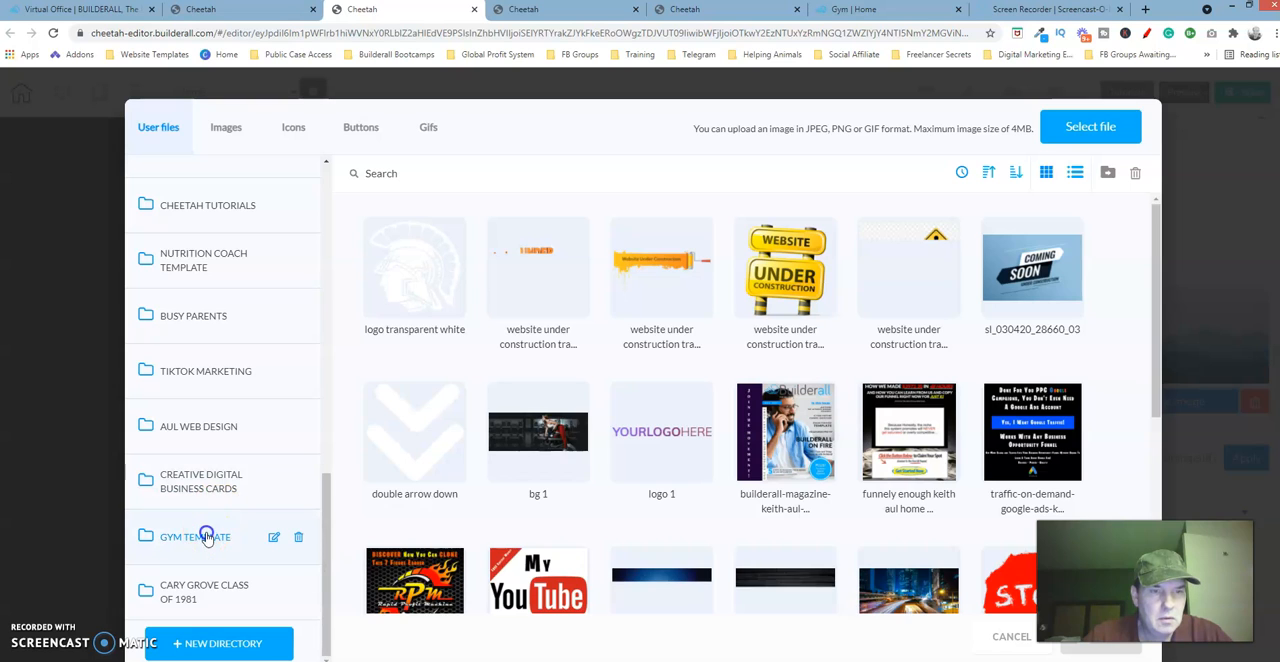
pyautogui.click(205, 537)
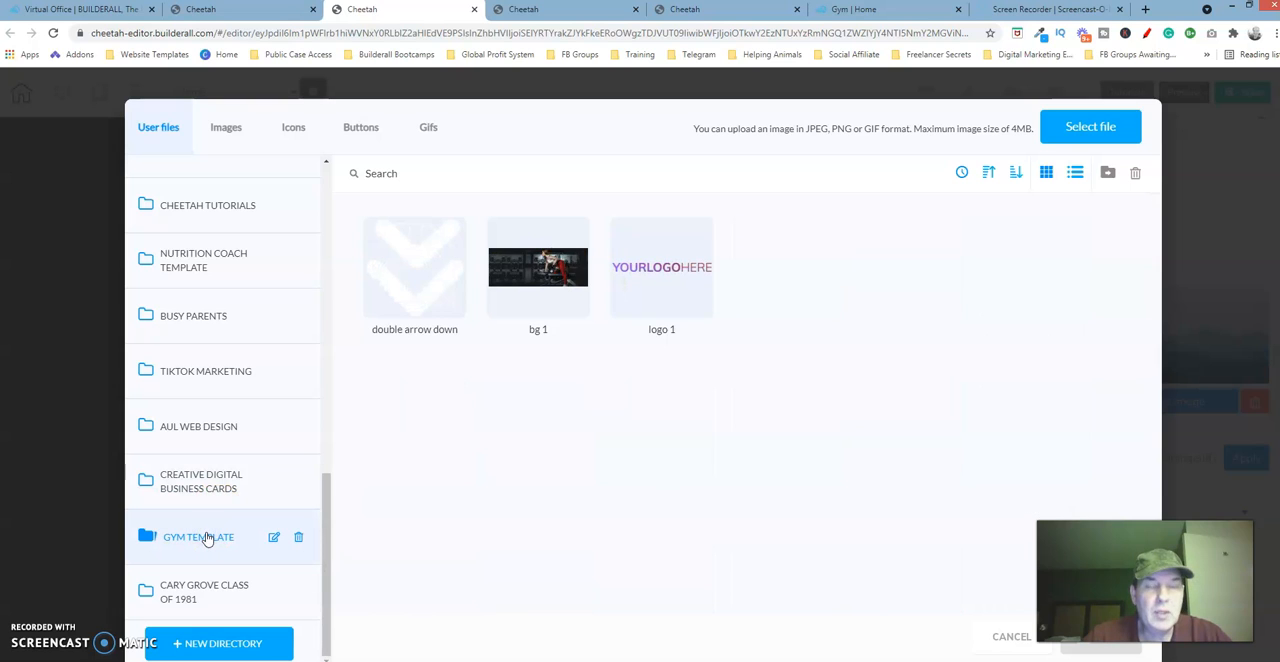
pyautogui.click(386, 437)
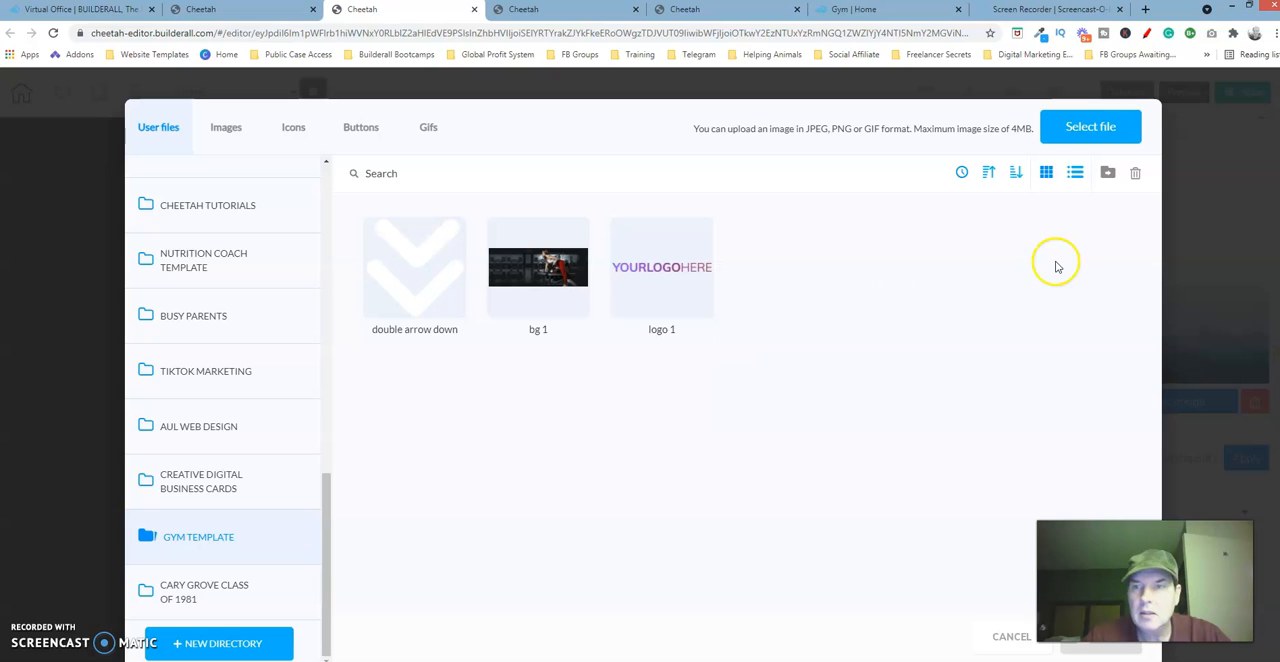
# Upload Image 2 from the computer's GYM Website Template folder under Affiliate Marketing > Builderall, and apply it to the image element.
pyautogui.click(1102, 130)
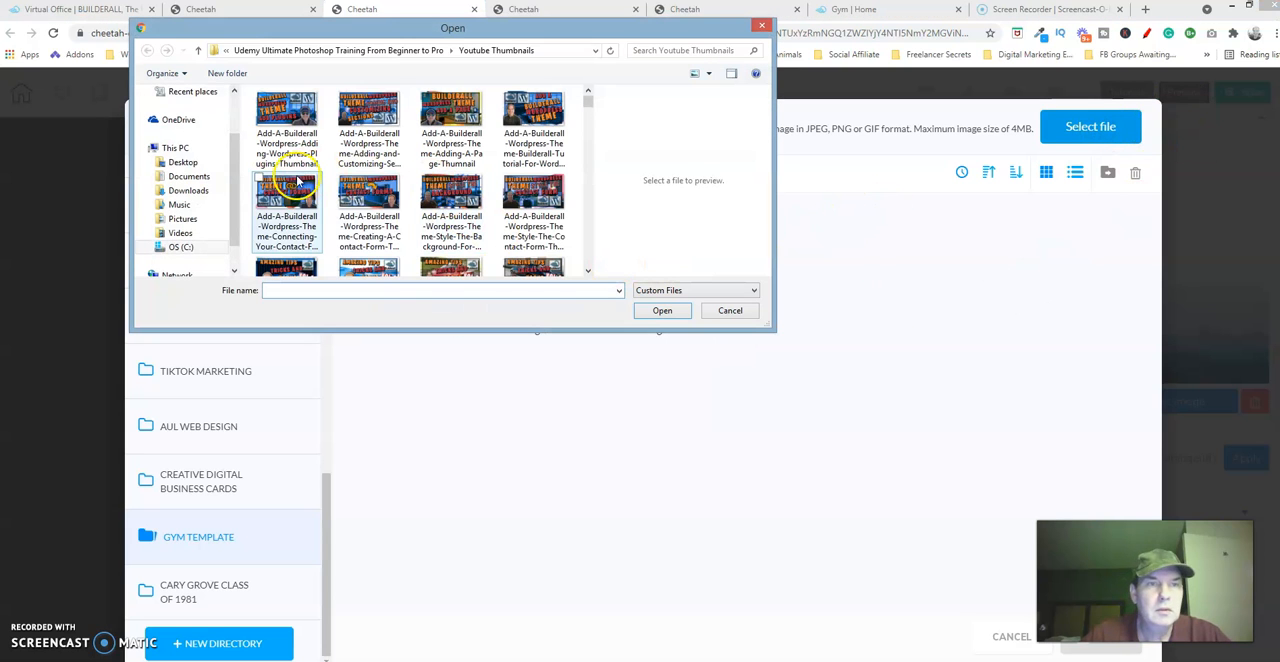
pyautogui.click(172, 248)
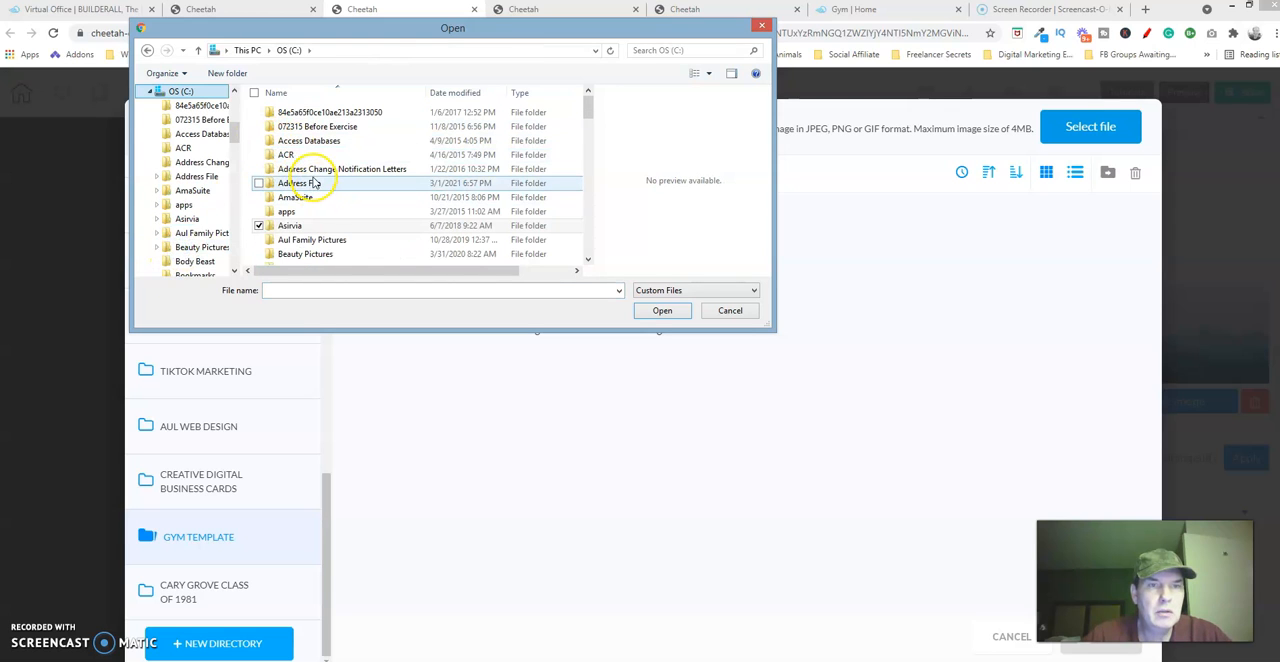
pyautogui.click(313, 182)
pyautogui.press('k')
pyautogui.doubleClick(320, 107)
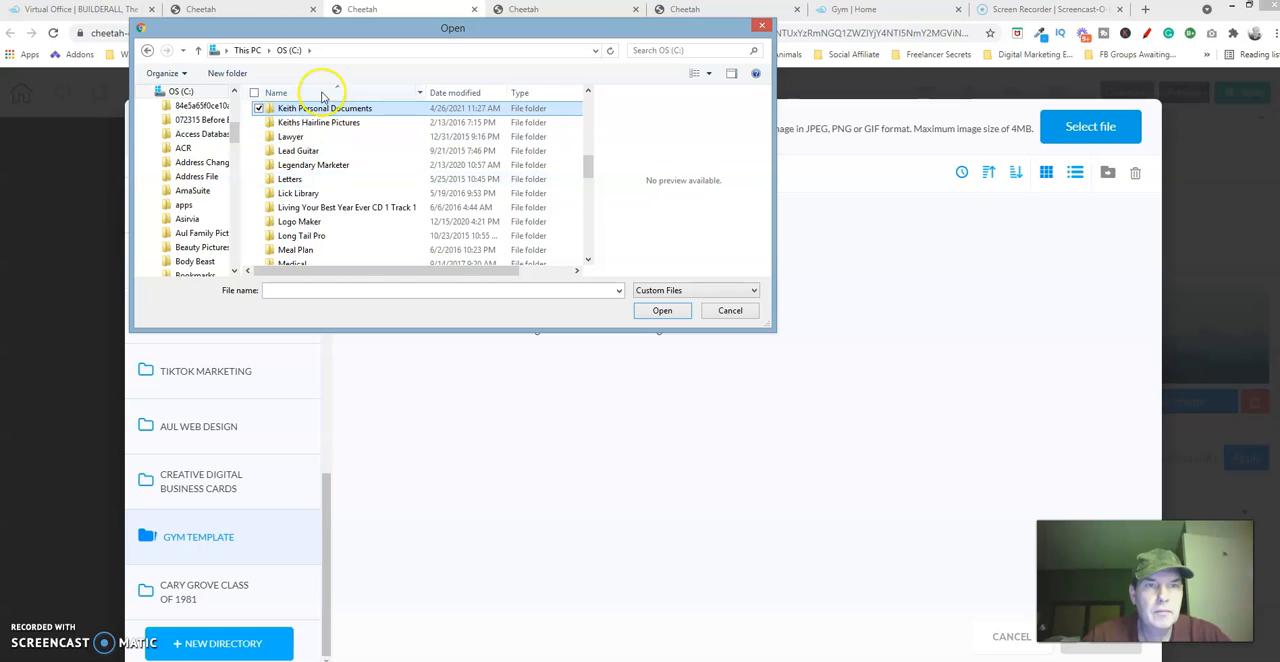
pyautogui.doubleClick(305, 156)
pyautogui.doubleClick(295, 113)
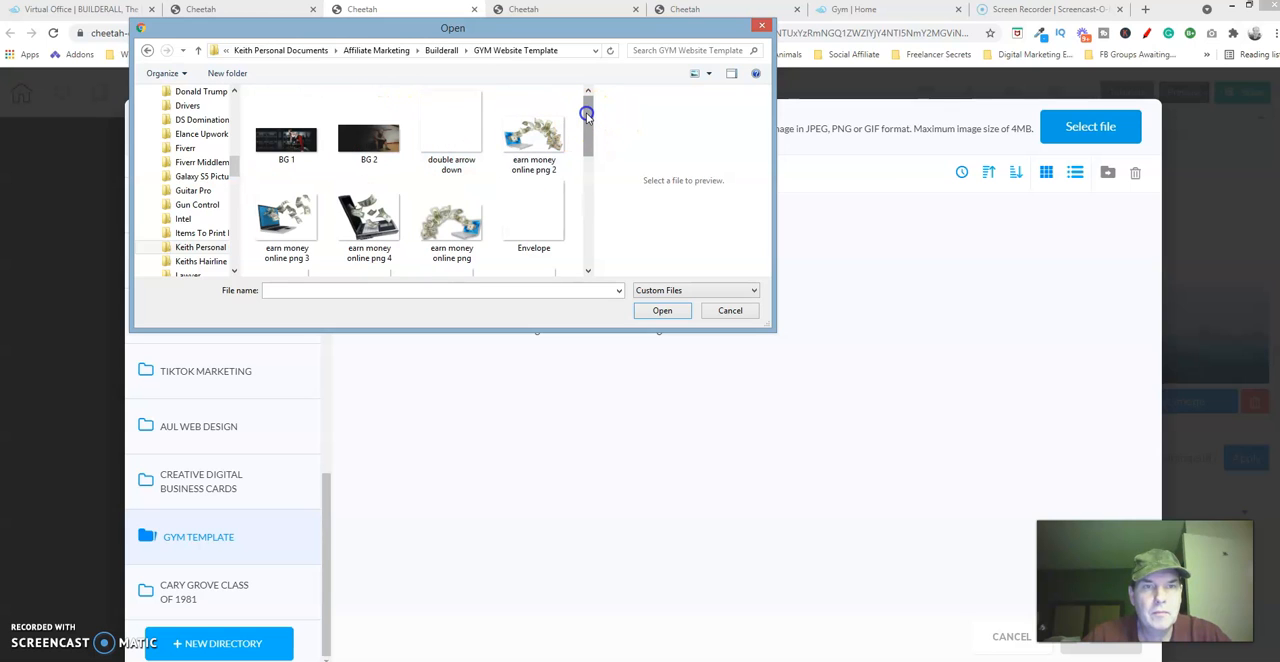
pyautogui.moveTo(586, 112); pyautogui.dragTo(585, 171)
pyautogui.click(527, 172)
pyautogui.click(662, 310)
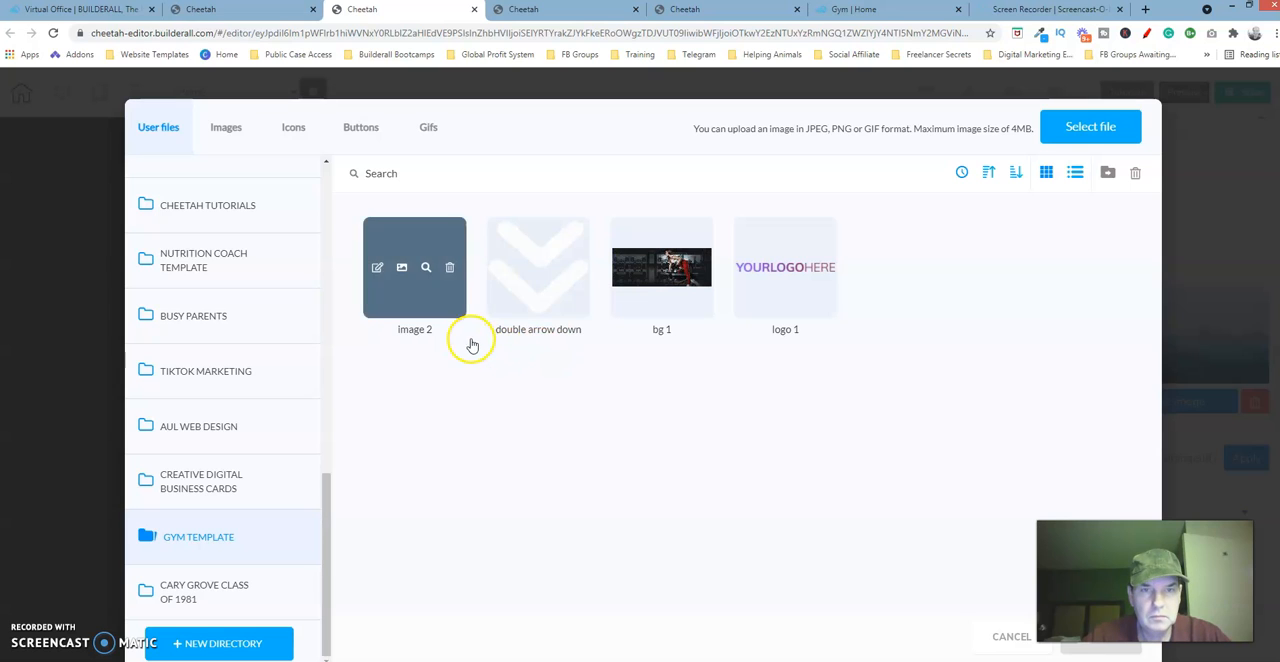
pyautogui.click(453, 314)
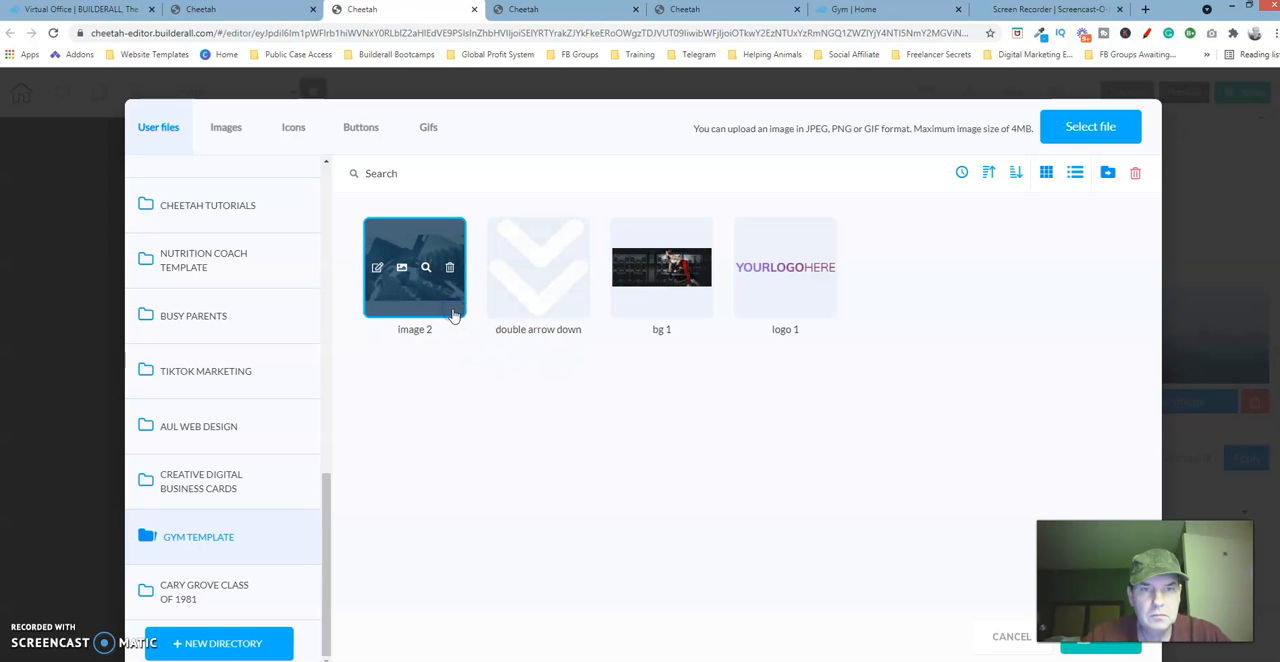
pyautogui.click(1100, 650)
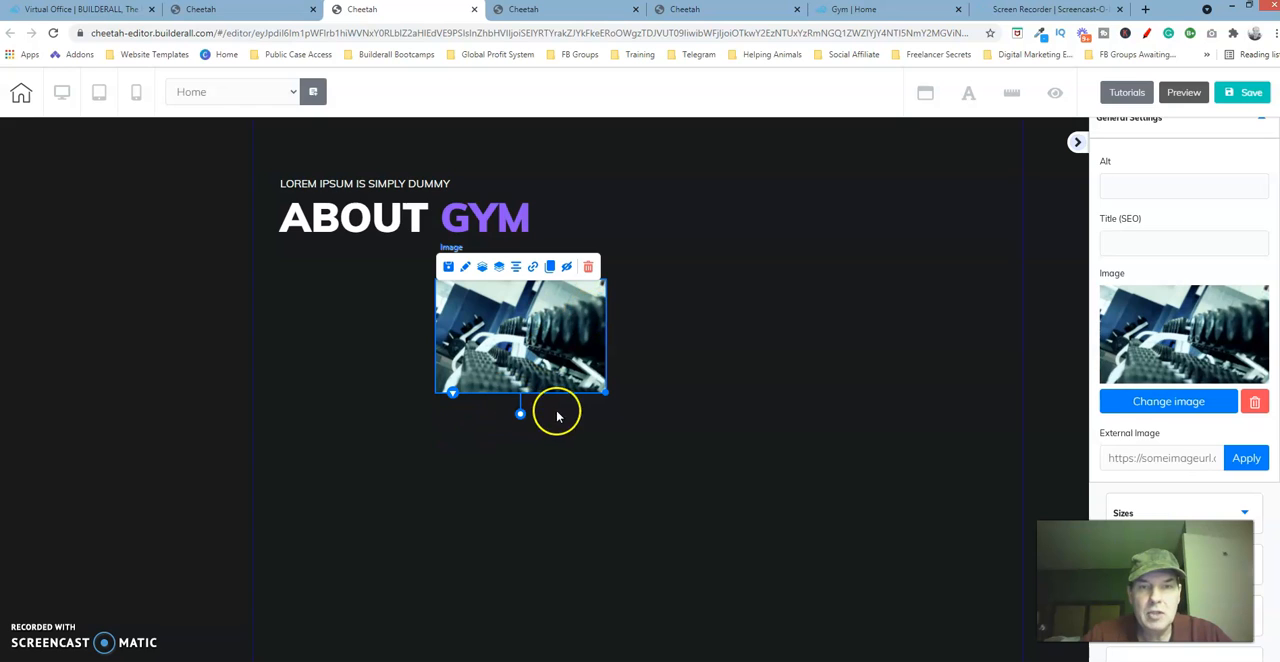
# Clone the dumbbell image and place the copy below the original, offset to its left.
pyautogui.click(550, 267)
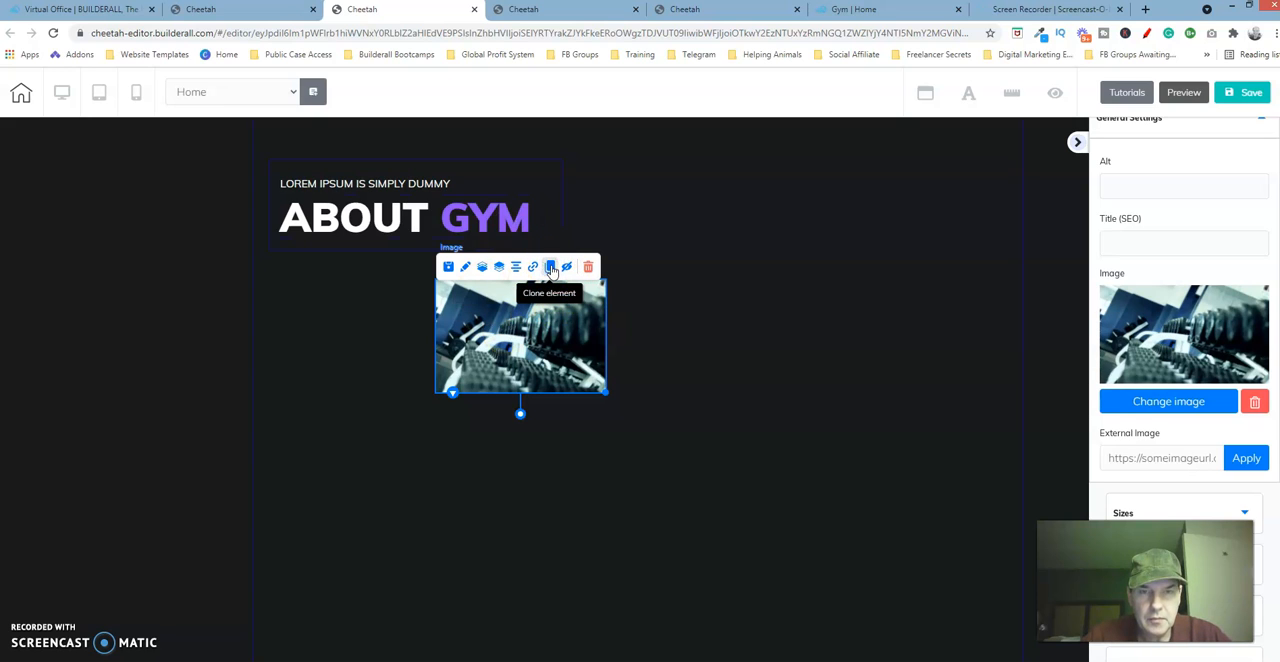
pyautogui.moveTo(600, 349); pyautogui.dragTo(505, 487)
pyautogui.click(393, 418)
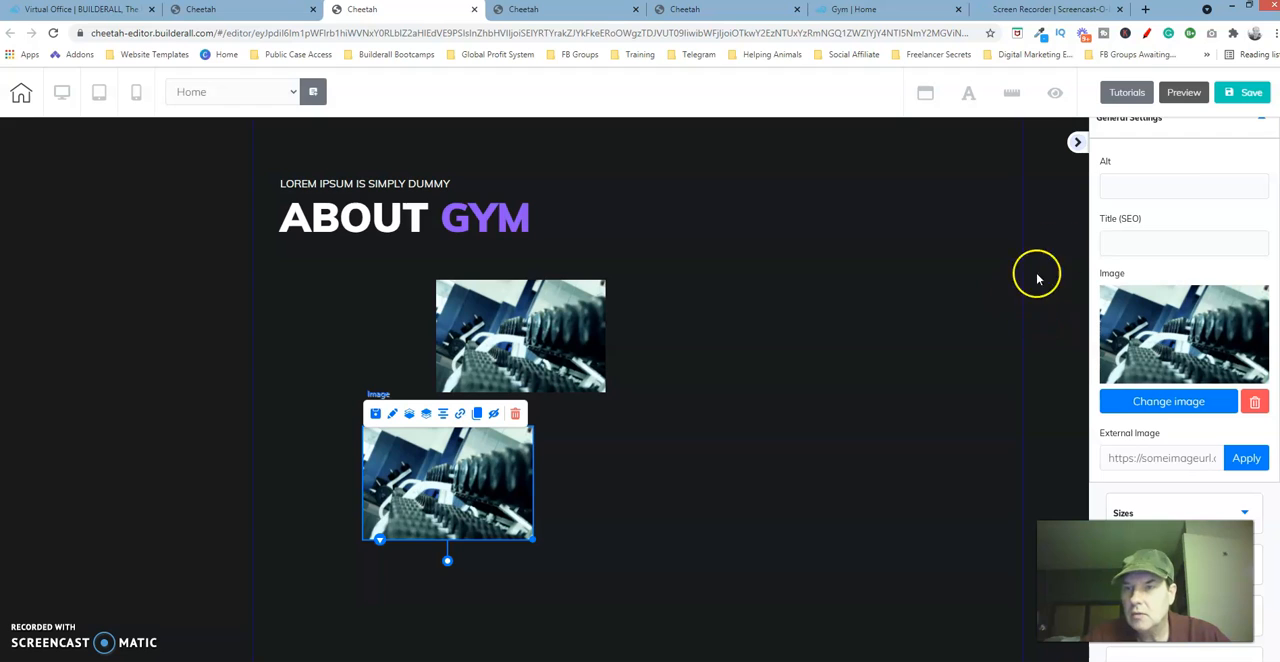
# Upload Image 1 from the GYM Website Template folder into GYM TEMPLATE and make it the cloned element's picture.
pyautogui.click(1186, 403)
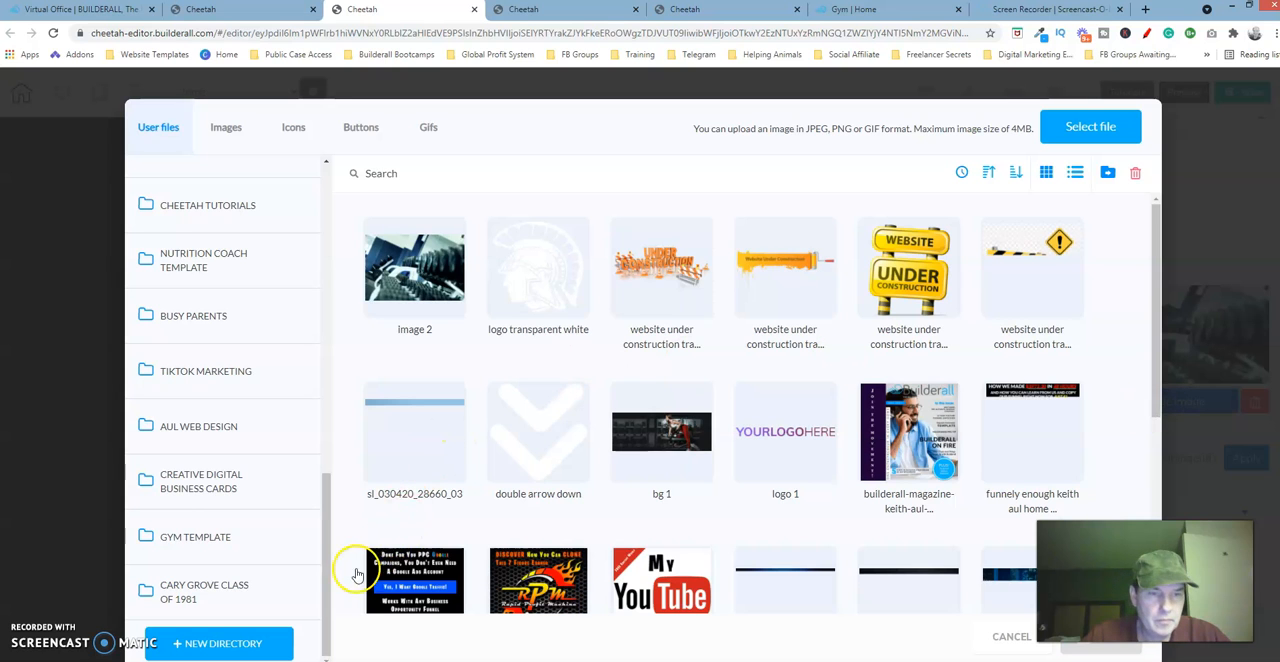
pyautogui.click(210, 537)
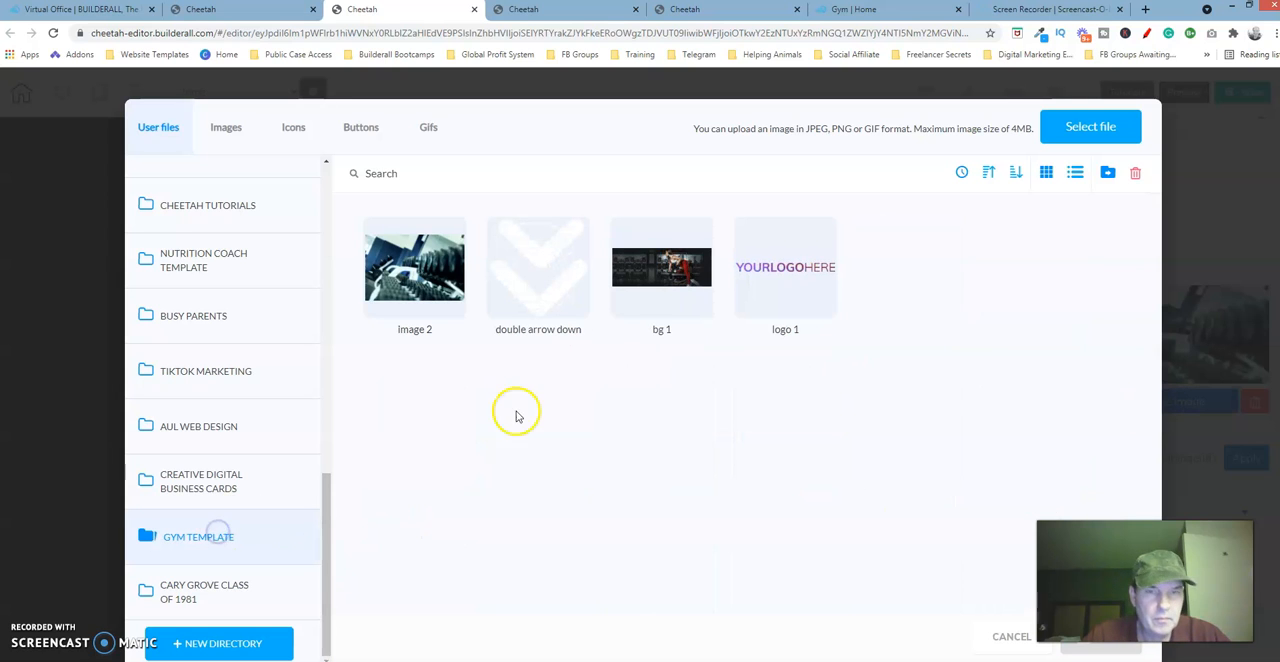
pyautogui.click(1076, 134)
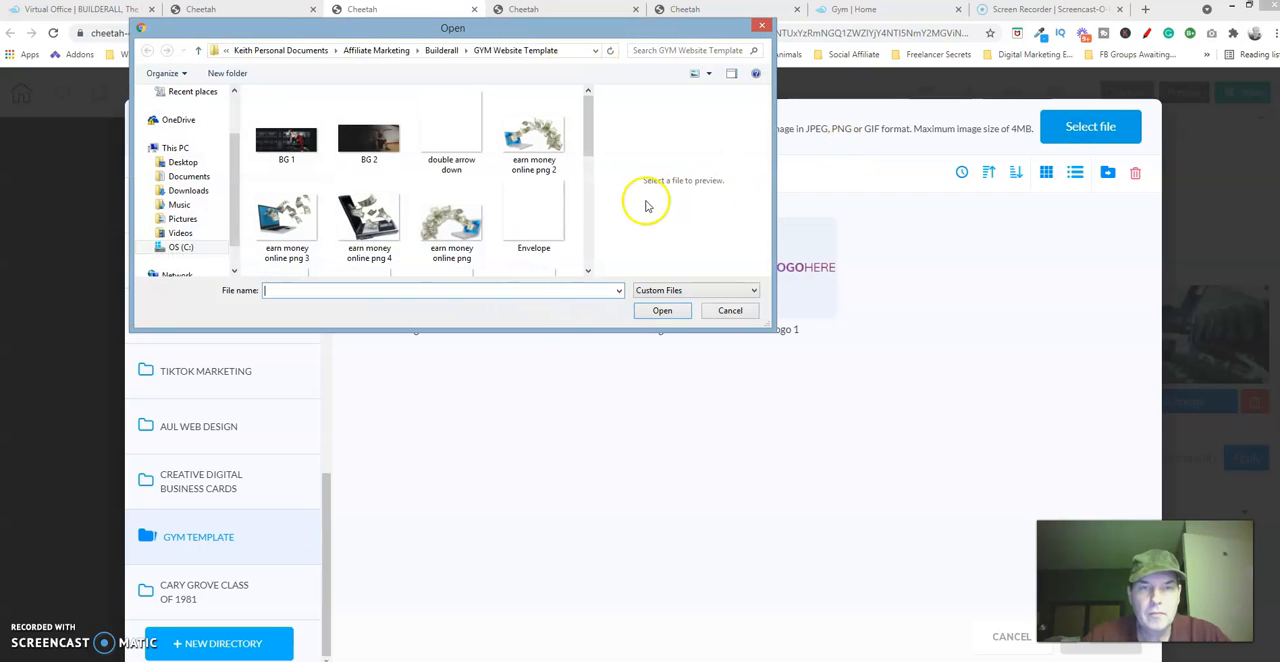
pyautogui.click(588, 242)
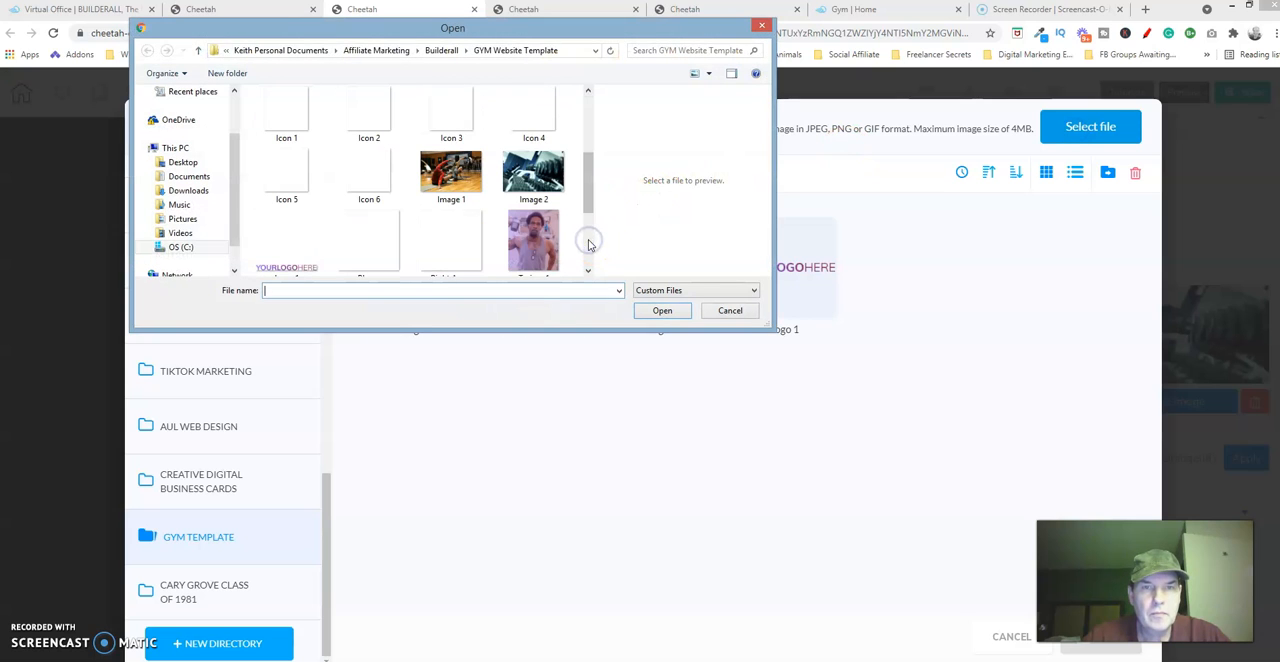
pyautogui.click(451, 178)
pyautogui.click(673, 310)
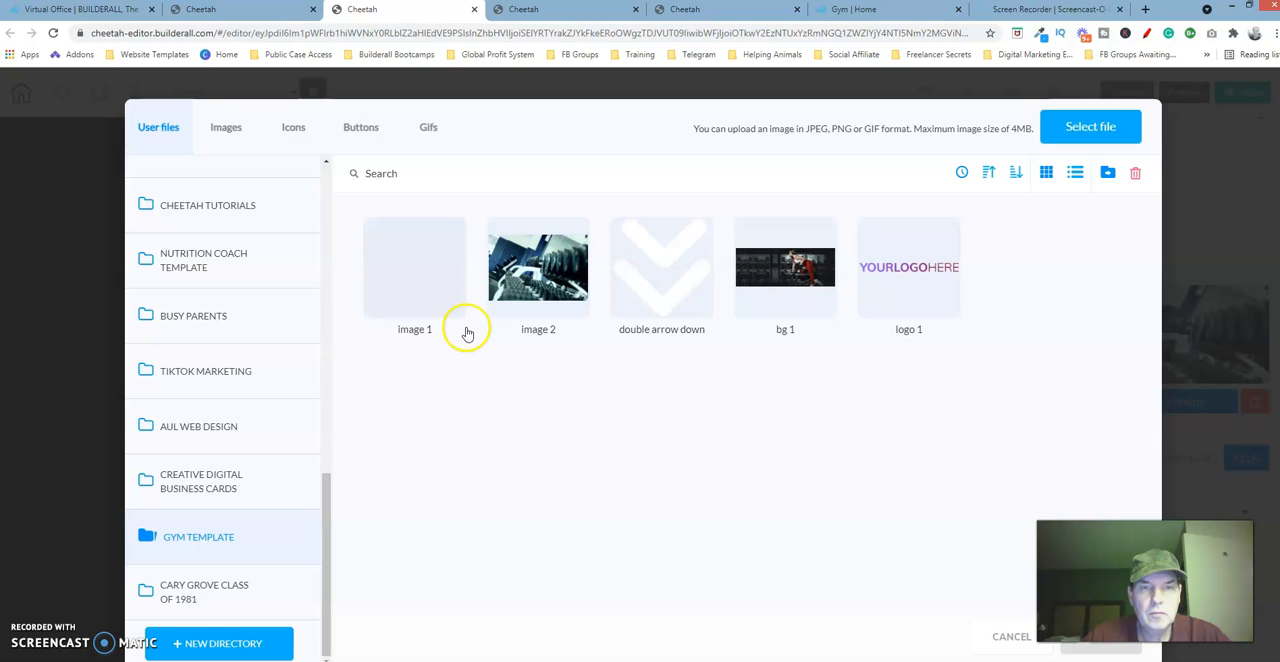
pyautogui.click(455, 312)
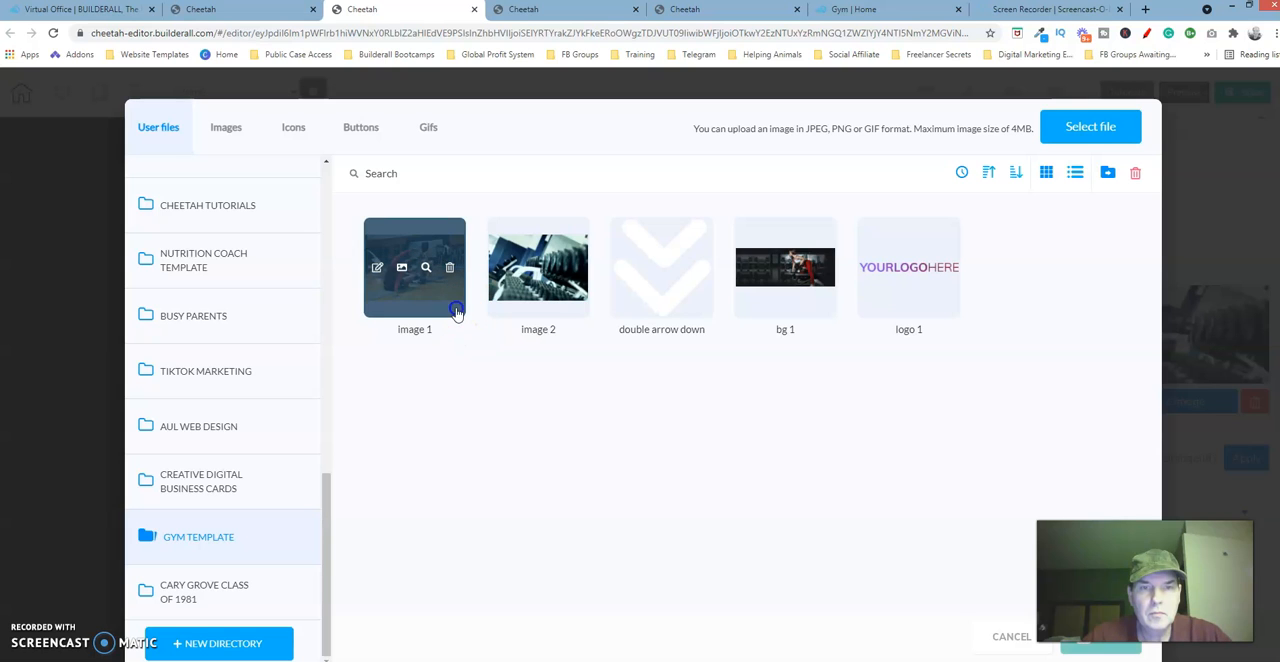
pyautogui.click(1099, 648)
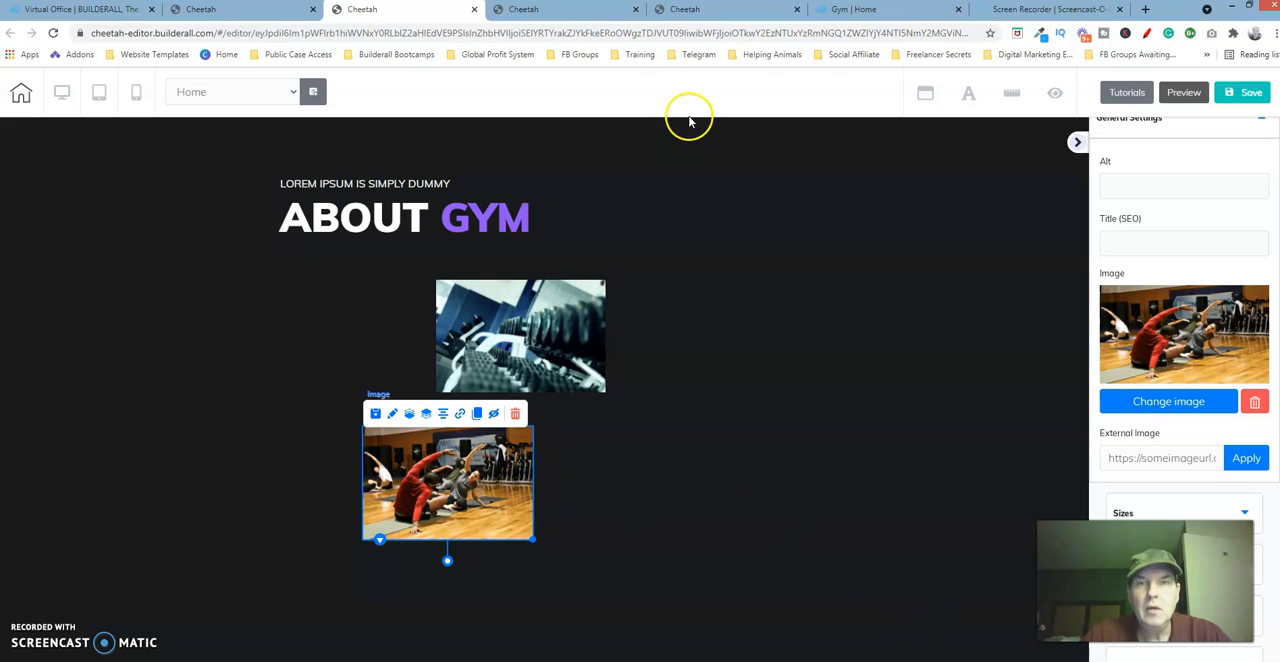
# Examine the dumbbell image's size and general settings in the finished About Gym section of the reference page.
pyautogui.click(739, 10)
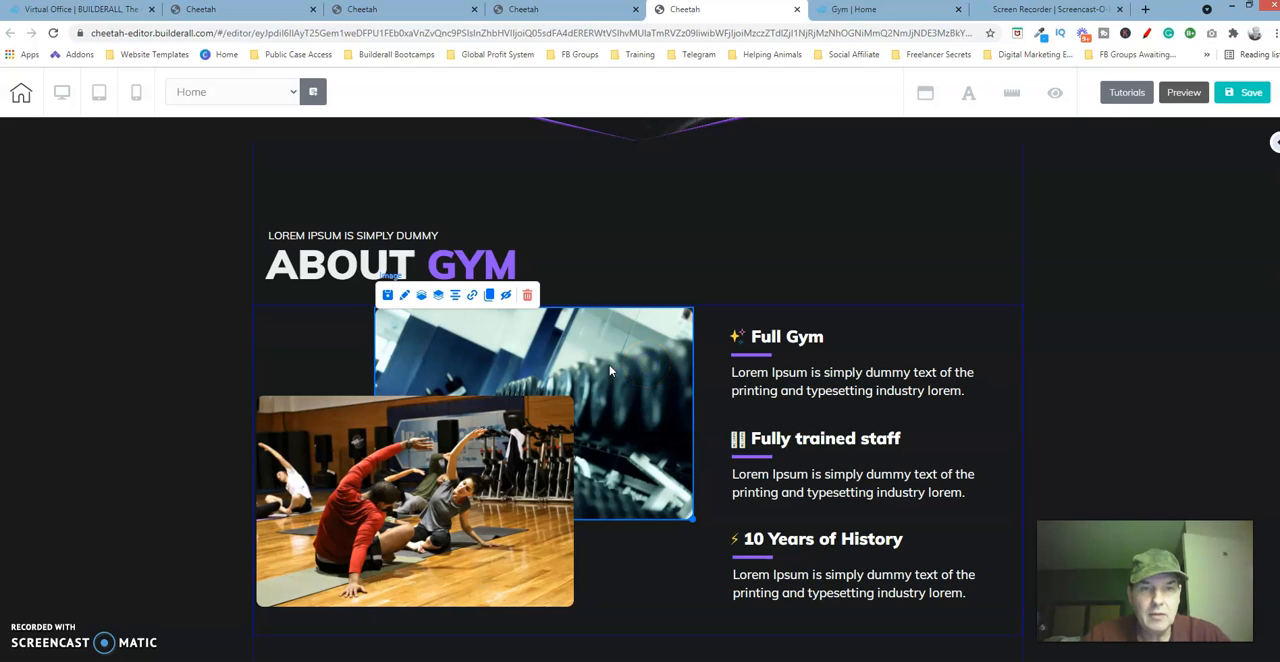
pyautogui.click(404, 300)
pyautogui.moveTo(739, 320); pyautogui.dragTo(904, 160)
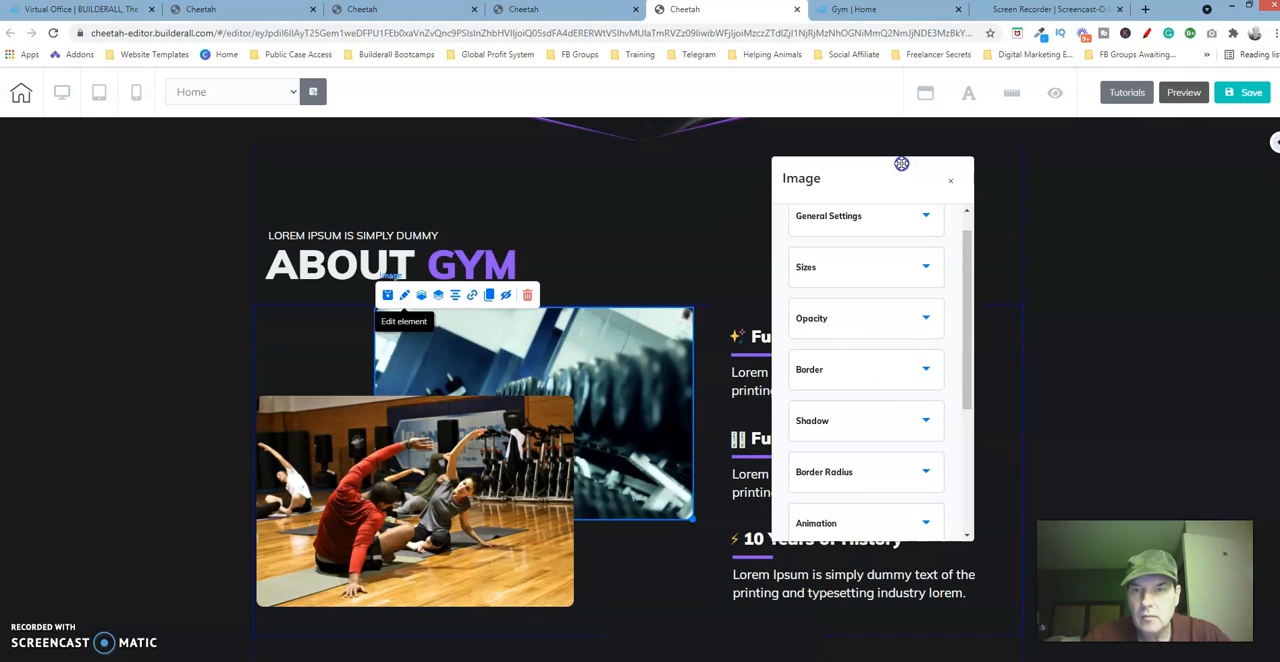
pyautogui.click(914, 267)
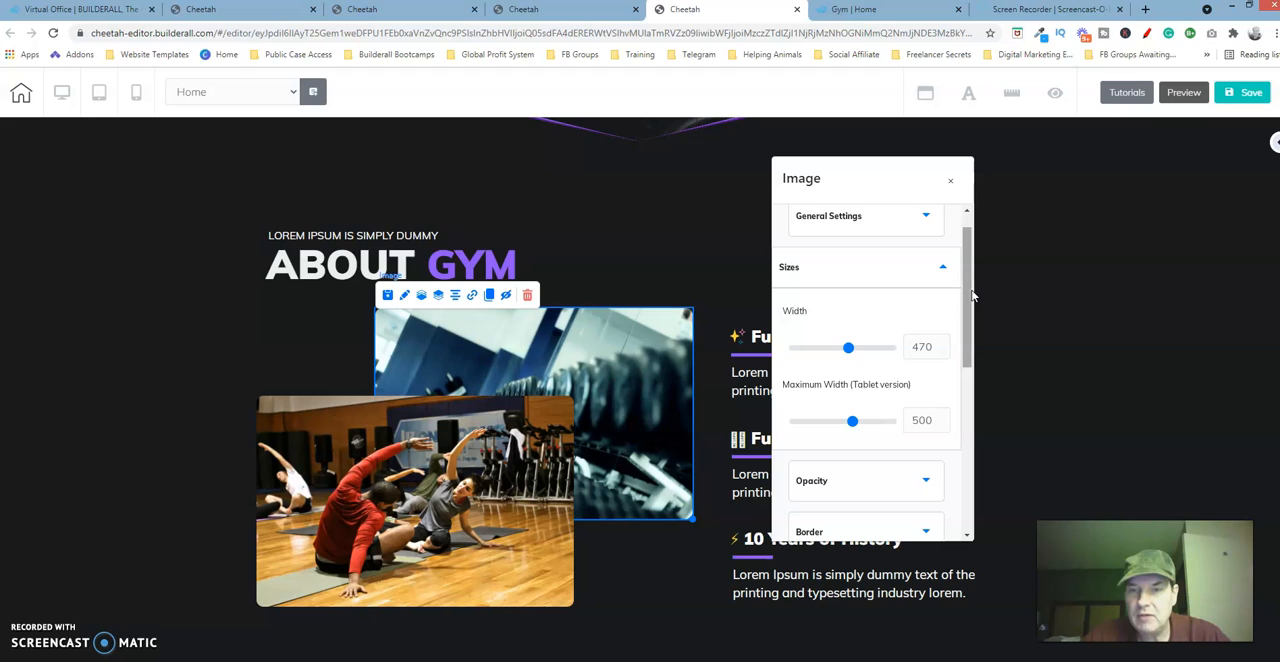
pyautogui.click(894, 255)
pyautogui.click(908, 216)
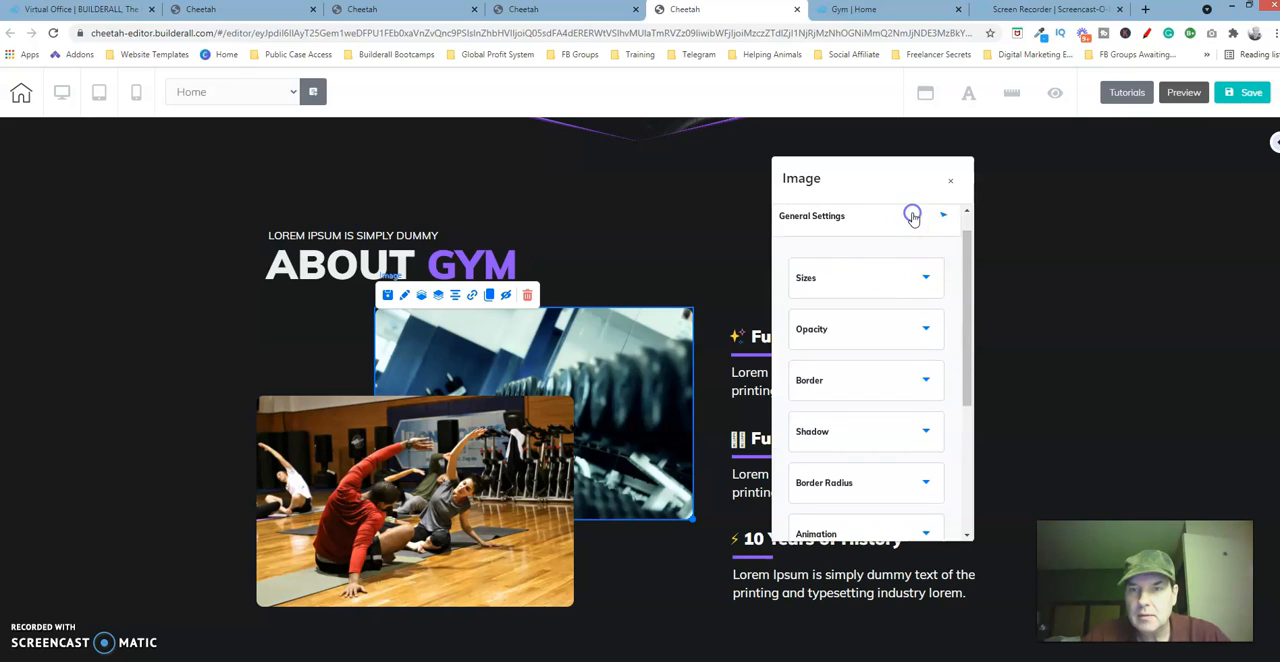
pyautogui.moveTo(966, 271); pyautogui.dragTo(965, 236)
pyautogui.click(881, 374)
pyautogui.click(951, 180)
pyautogui.click(619, 350)
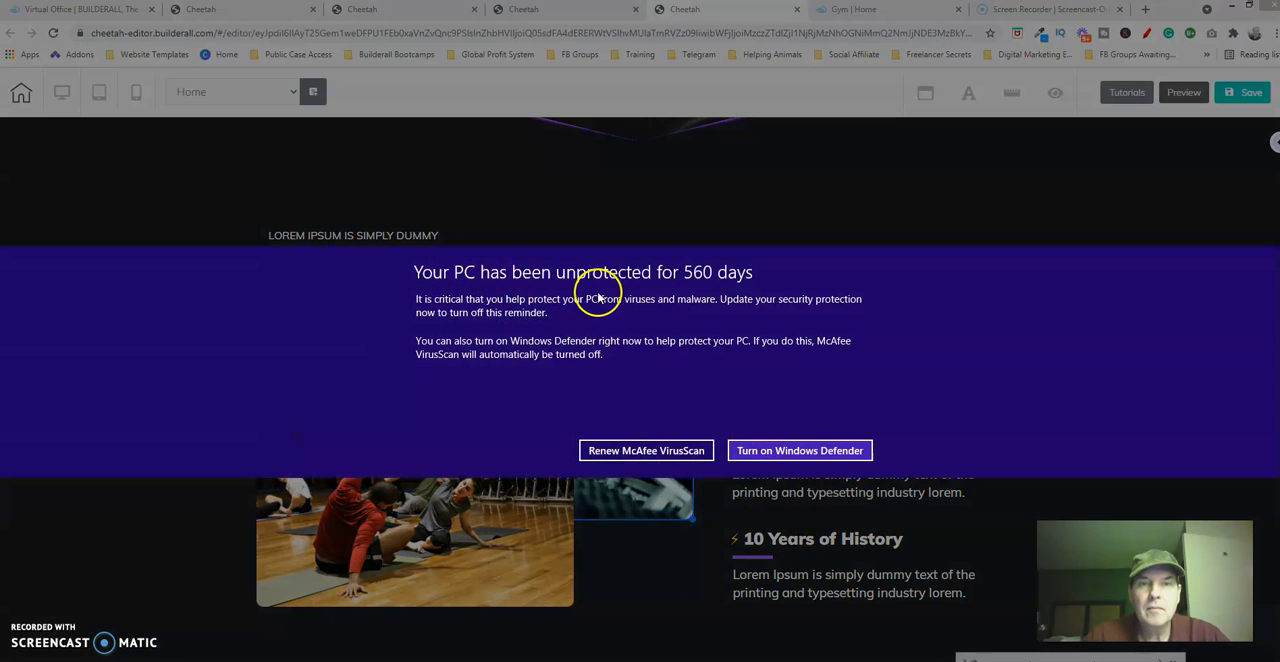
# Clear the antivirus reminder and the Protect my PC dialog that cover the page.
pyautogui.click(745, 450)
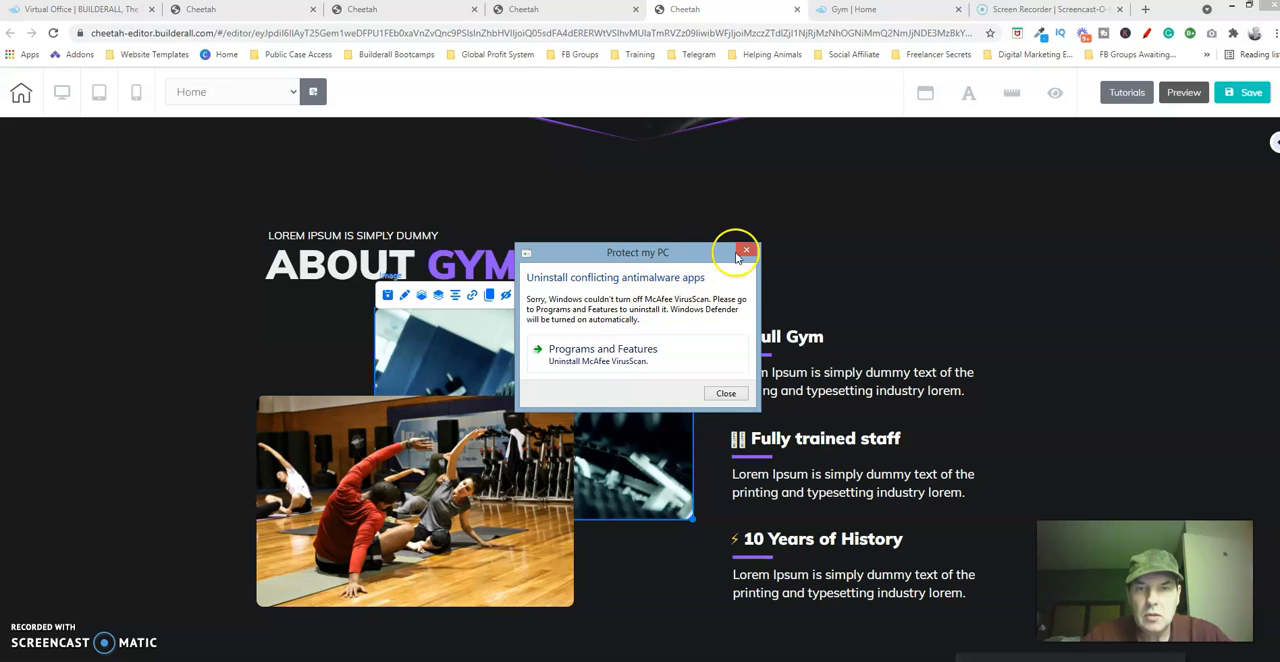
pyautogui.click(745, 252)
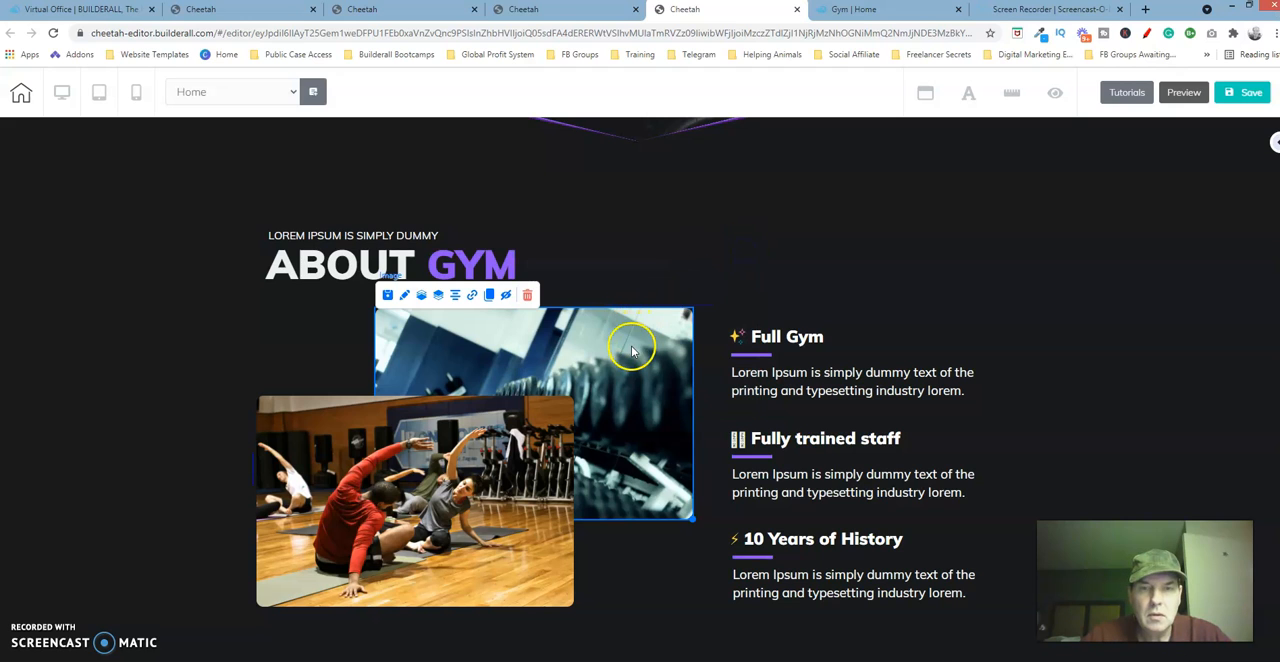
# Return to the page being rebuilt and set the dumbbell image's width to 470.
pyautogui.click(410, 10)
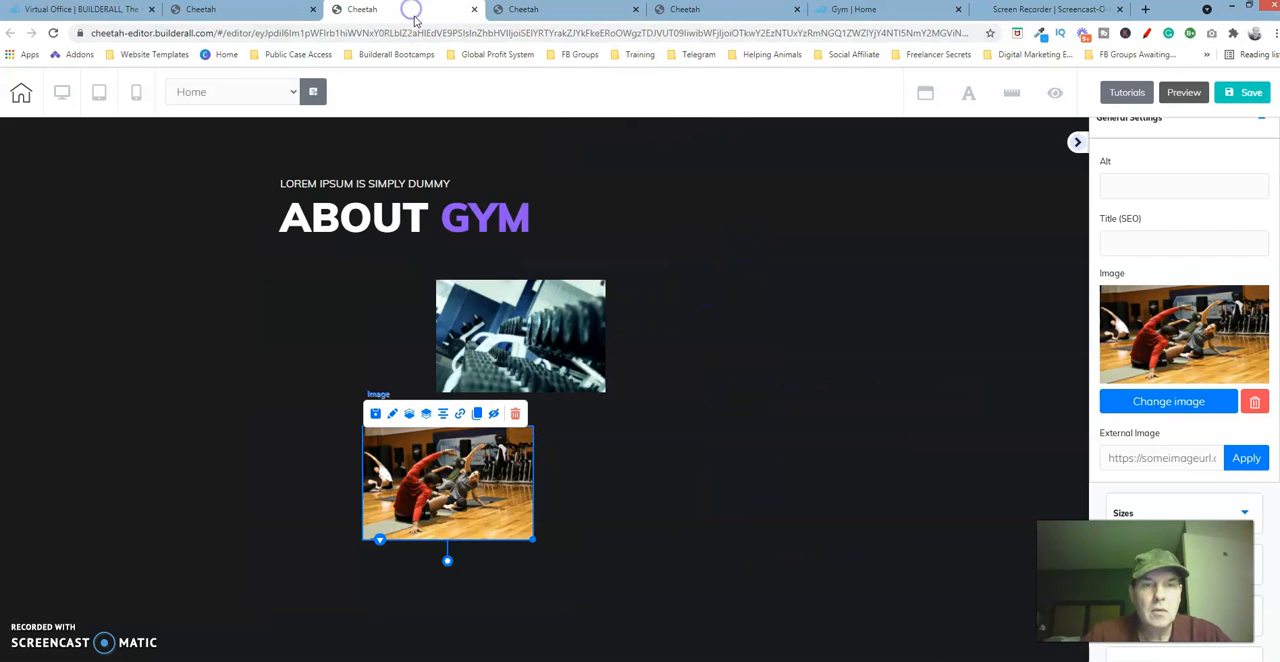
pyautogui.click(548, 348)
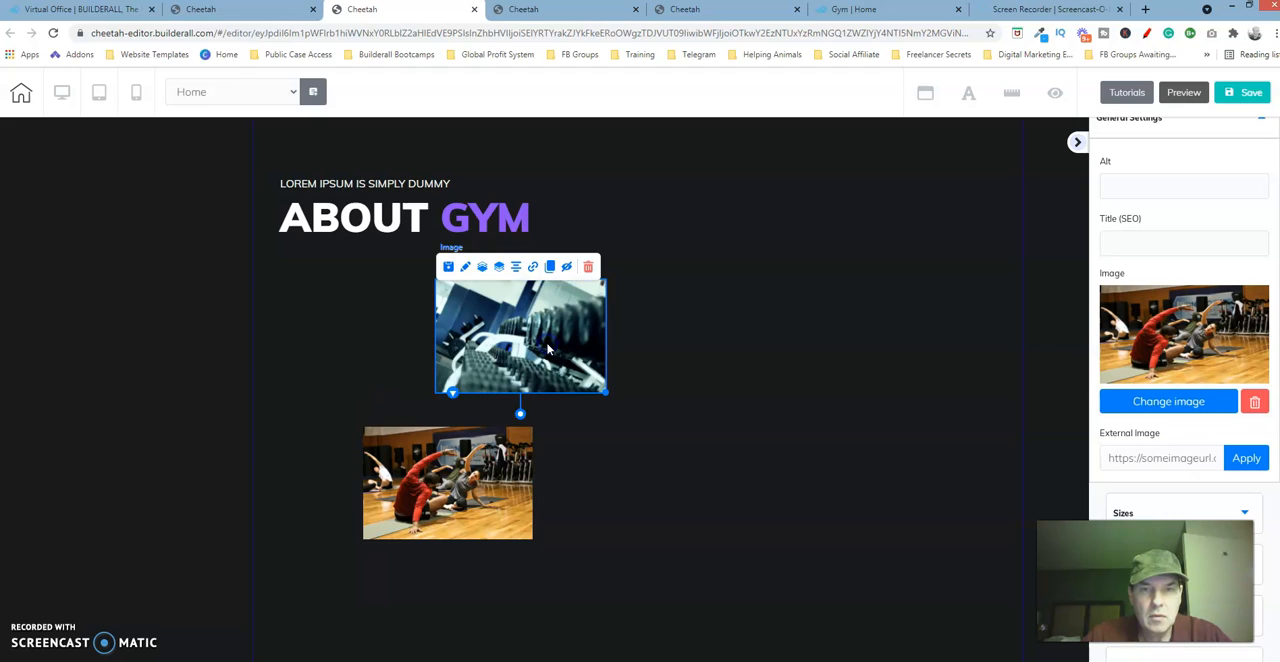
pyautogui.click(465, 266)
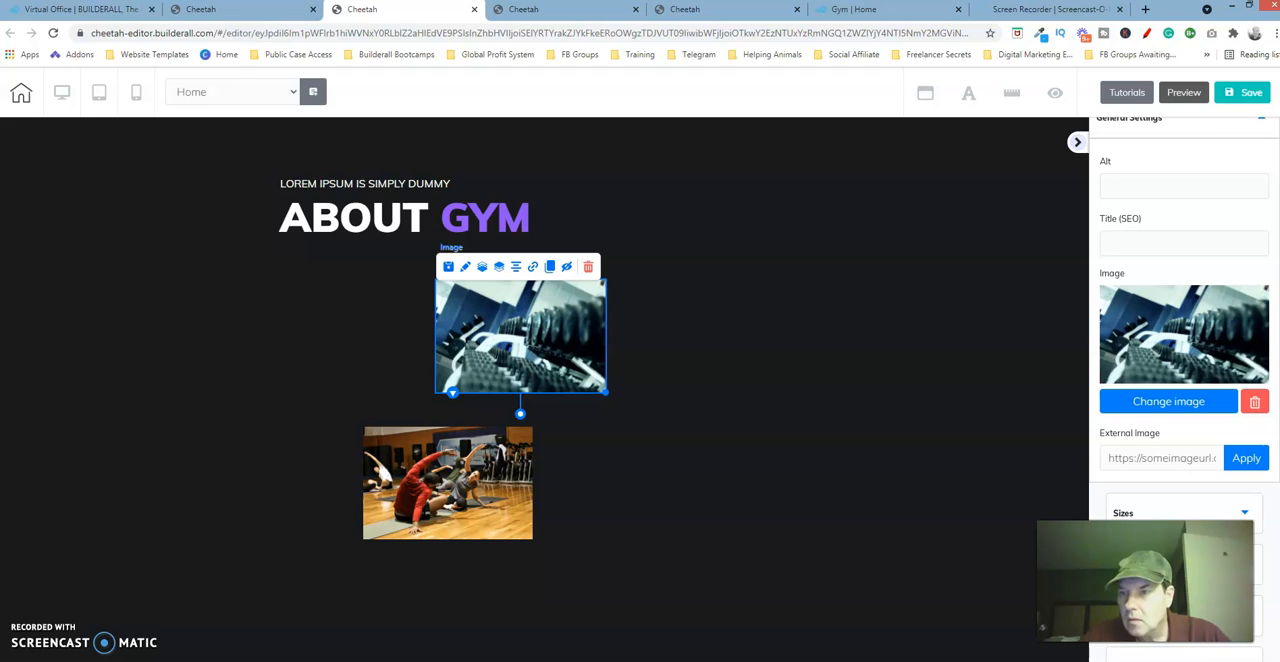
pyautogui.click(1240, 120)
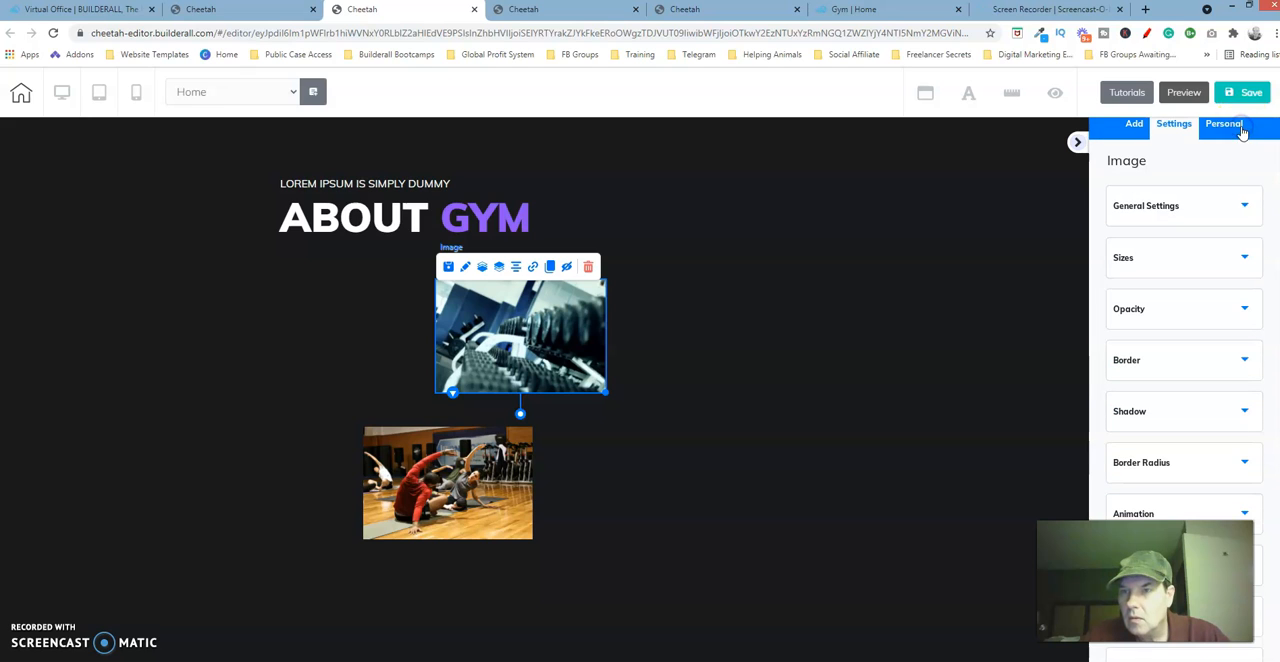
pyautogui.click(1224, 258)
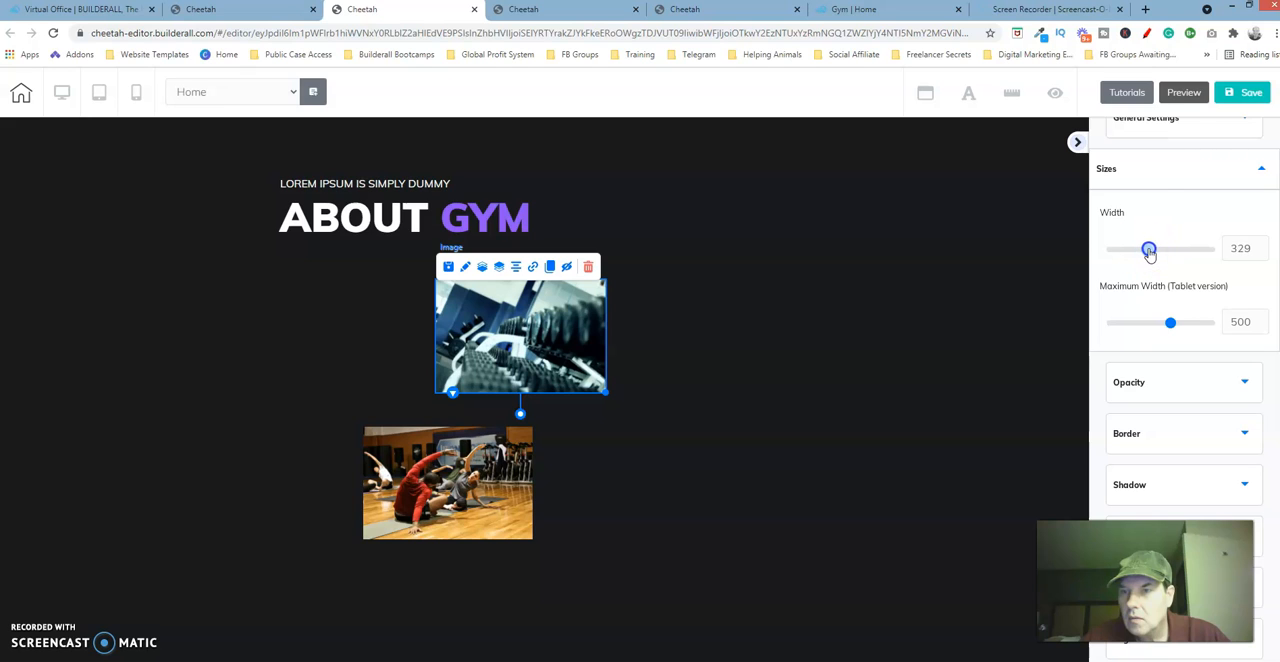
pyautogui.moveTo(1149, 254); pyautogui.dragTo(1152, 253)
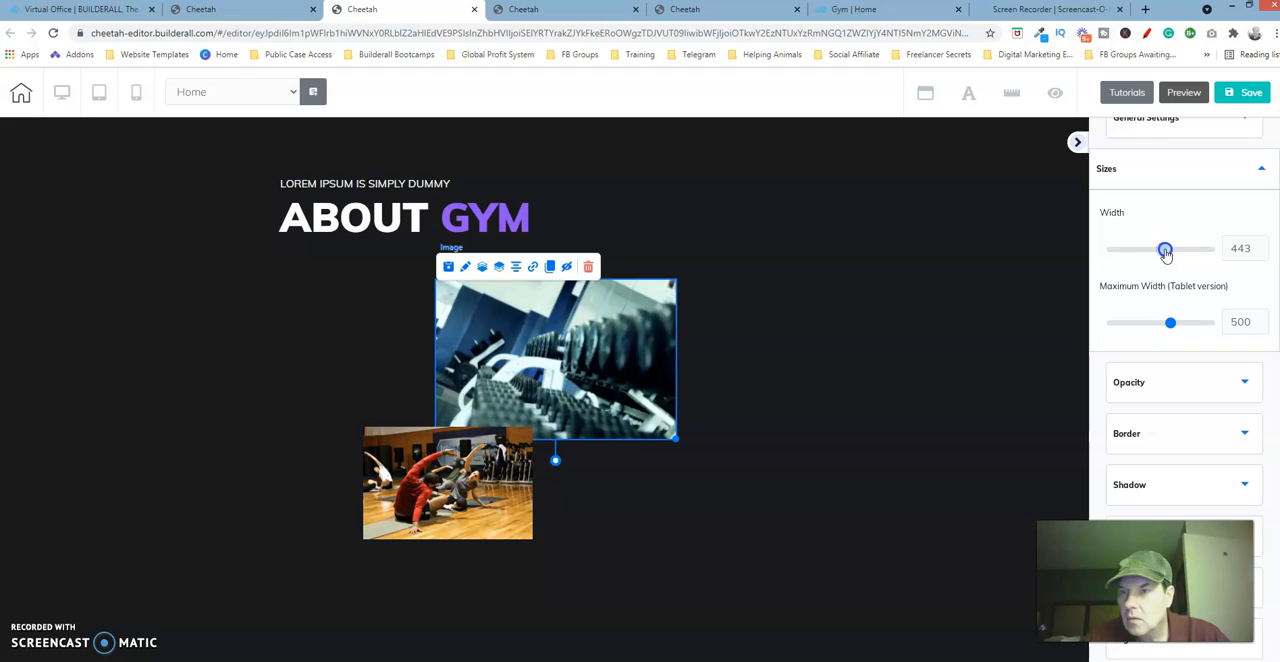
pyautogui.click(1261, 246)
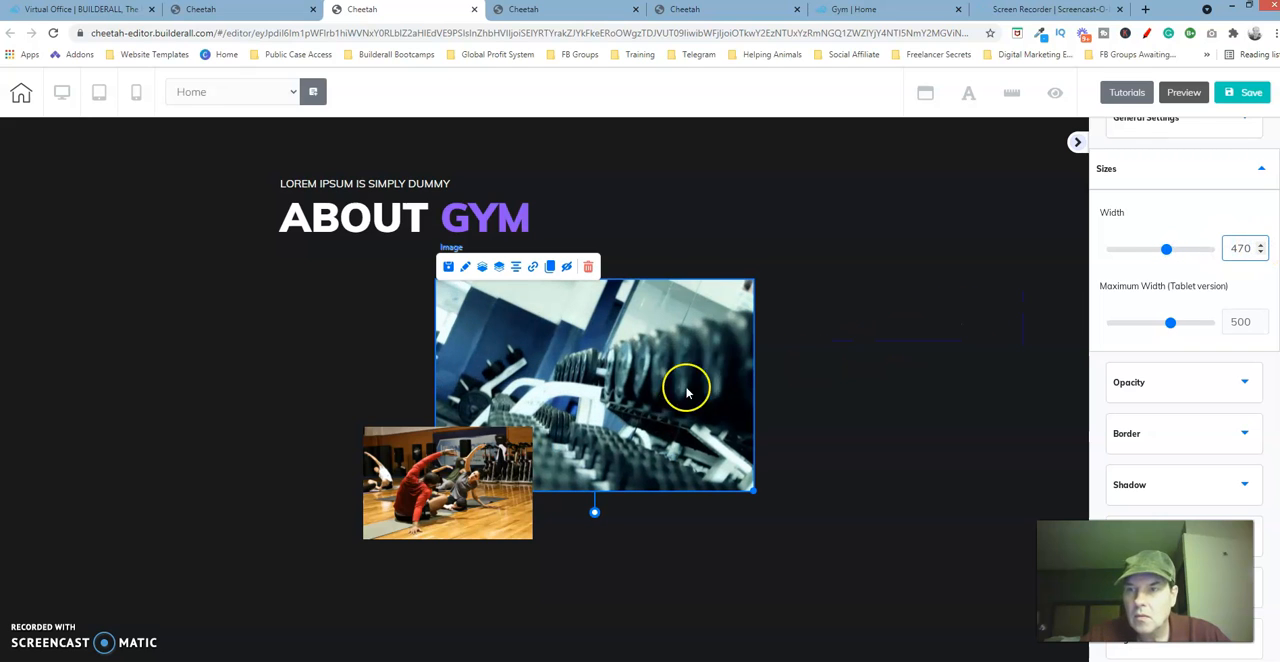
pyautogui.click(646, 396)
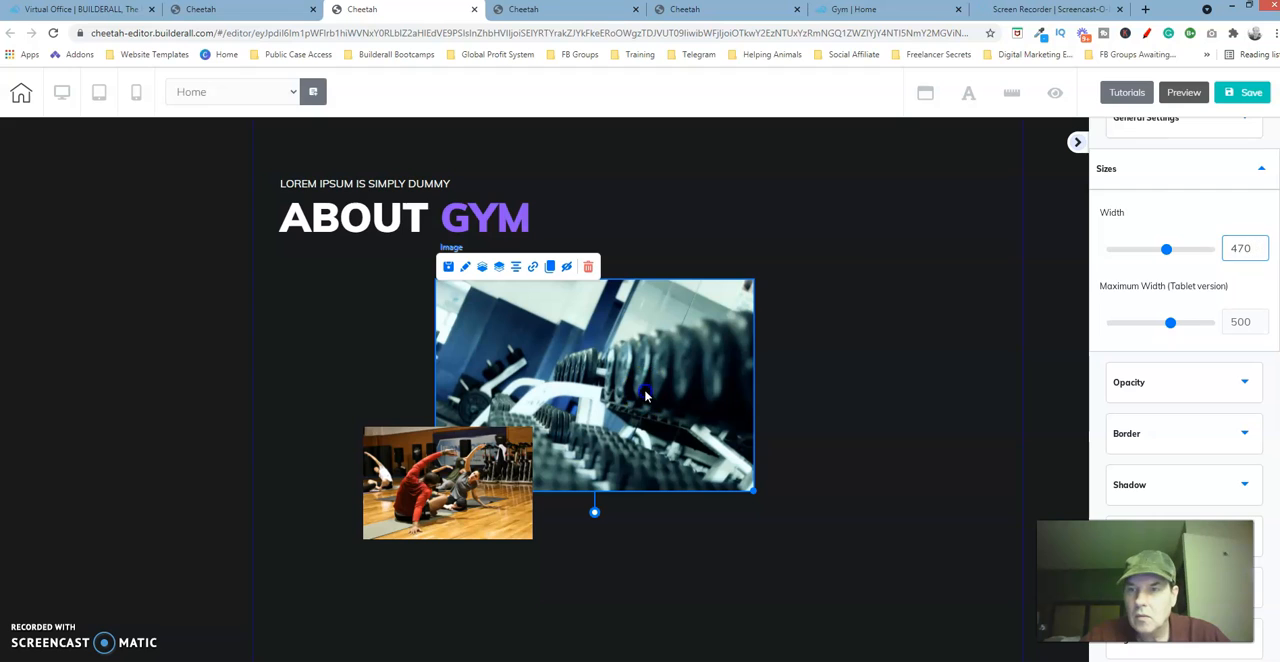
pyautogui.click(1124, 170)
# Set the width of the stretching class image to 470 as well.
pyautogui.click(490, 497)
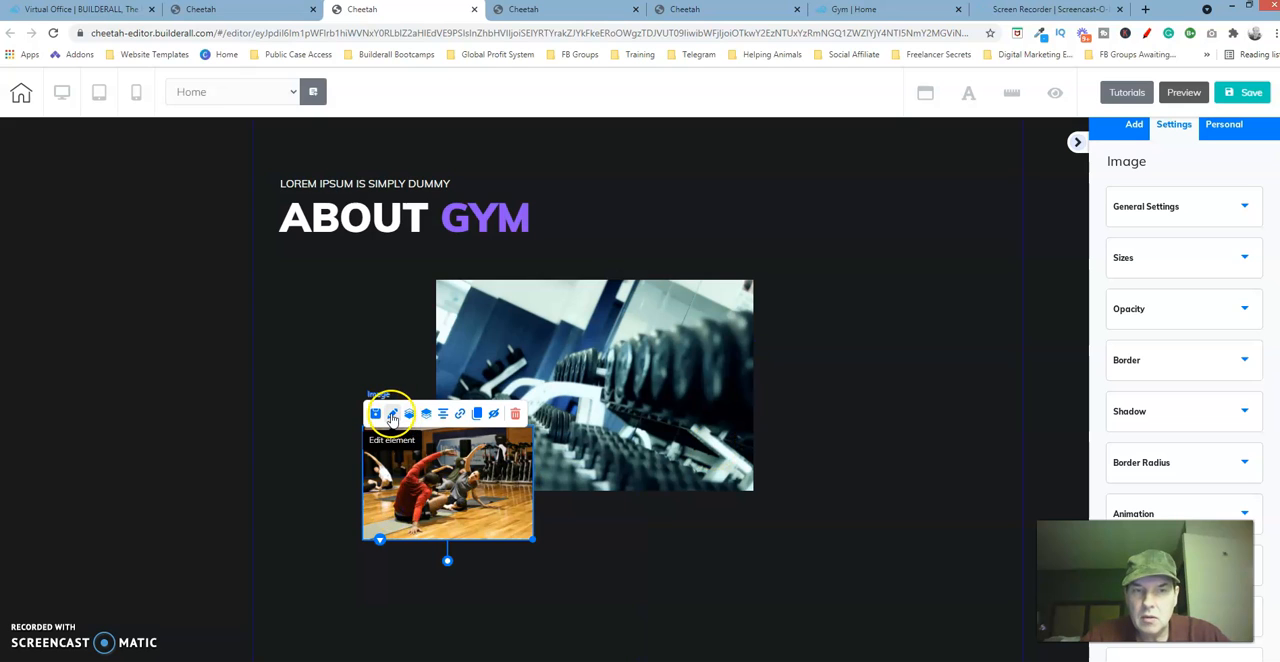
pyautogui.click(1245, 260)
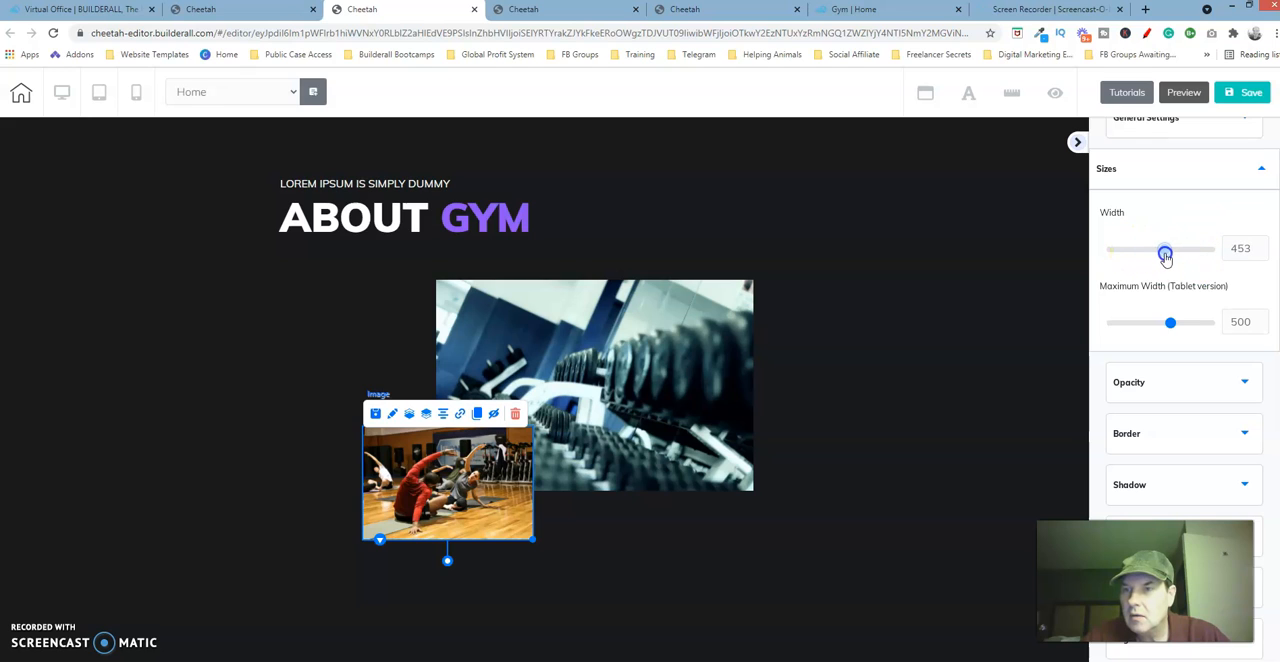
pyautogui.moveTo(1169, 255); pyautogui.dragTo(1168, 254)
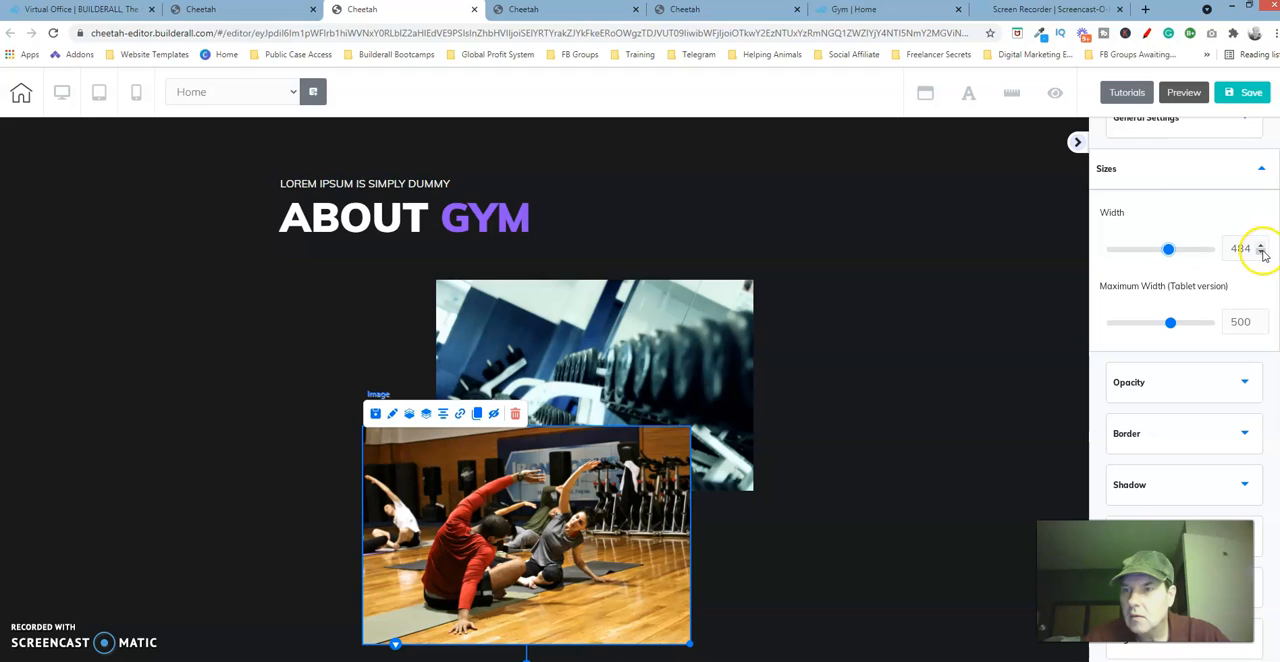
pyautogui.click(1263, 253)
pyautogui.click(1263, 253)
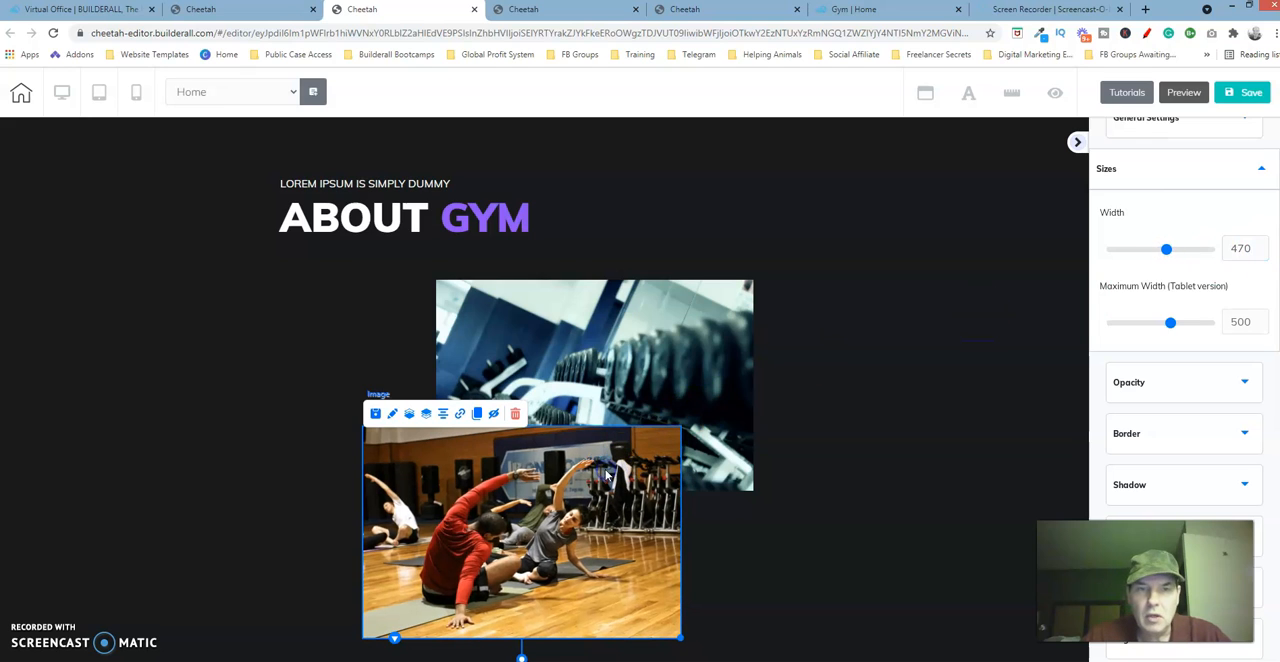
pyautogui.click(643, 333)
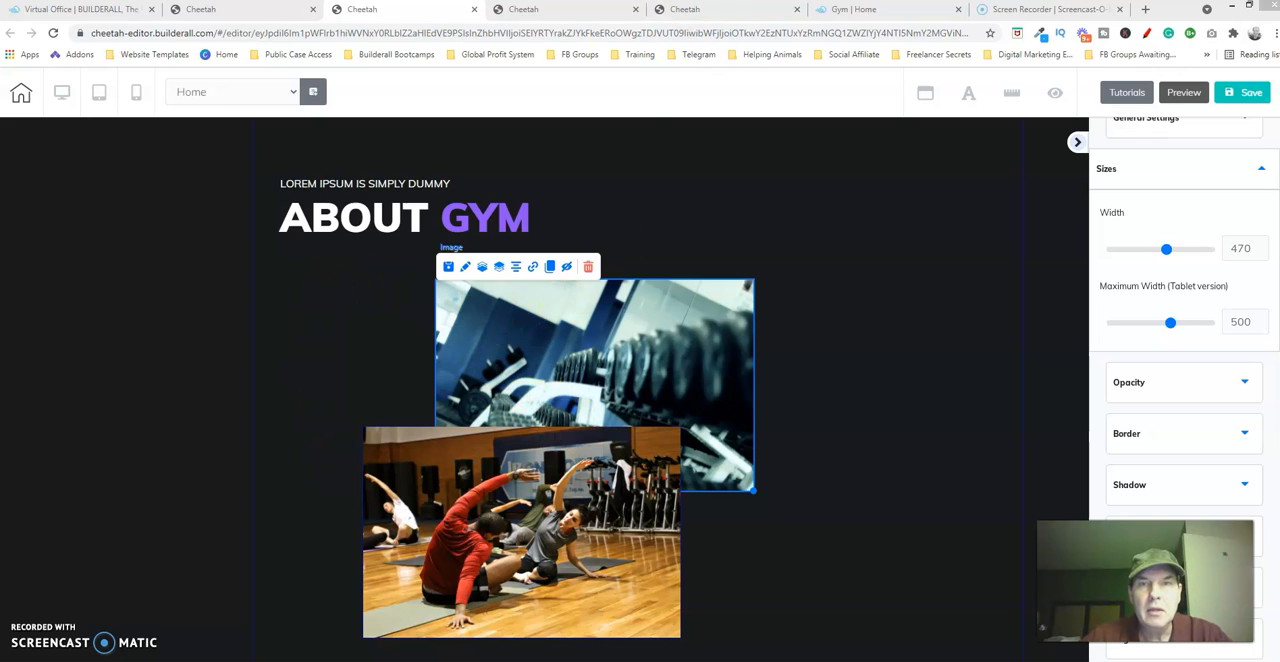
# Examine the dumbbell image's size and border radius settings in the finished reference page.
pyautogui.click(713, 16)
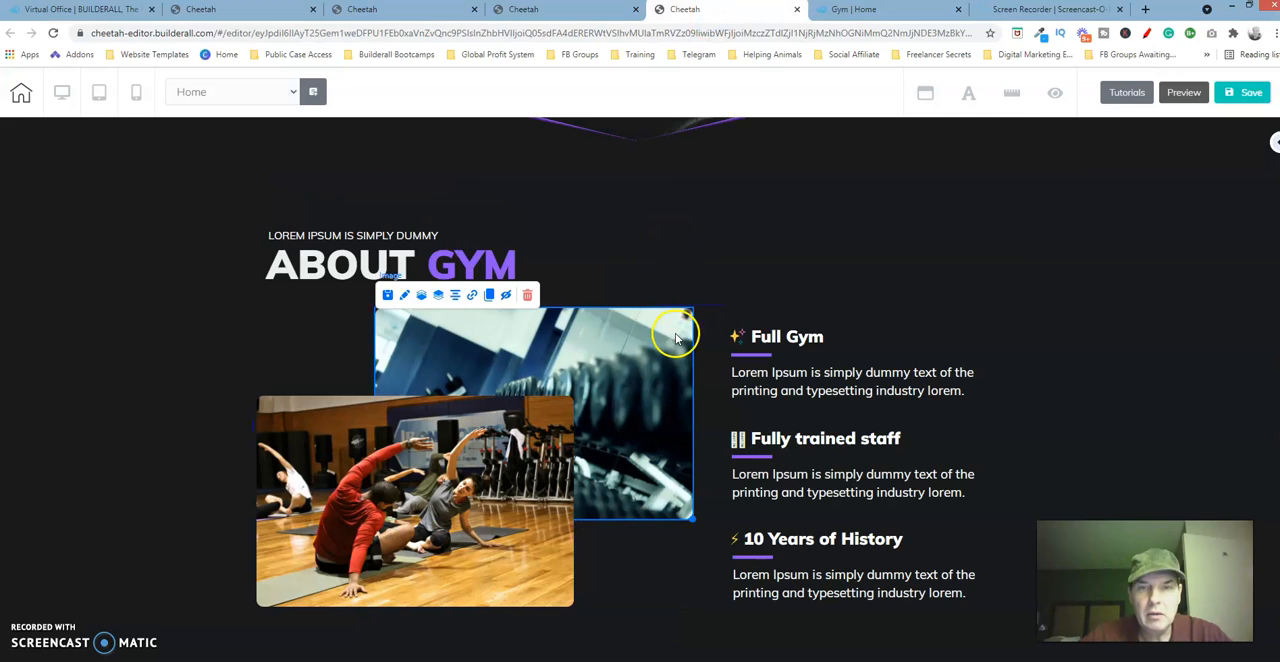
pyautogui.click(404, 298)
pyautogui.moveTo(737, 323); pyautogui.dragTo(808, 191)
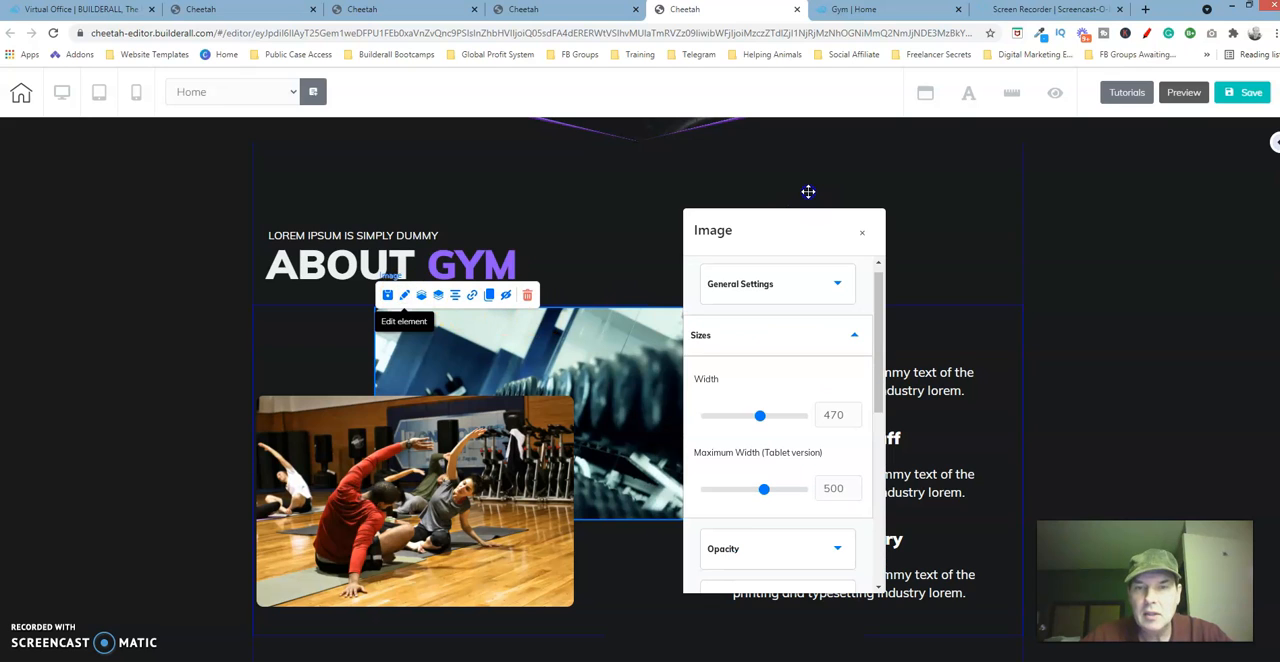
pyautogui.moveTo(872, 148); pyautogui.dragTo(872, 147)
pyautogui.moveTo(962, 197); pyautogui.dragTo(961, 186)
pyautogui.click(932, 263)
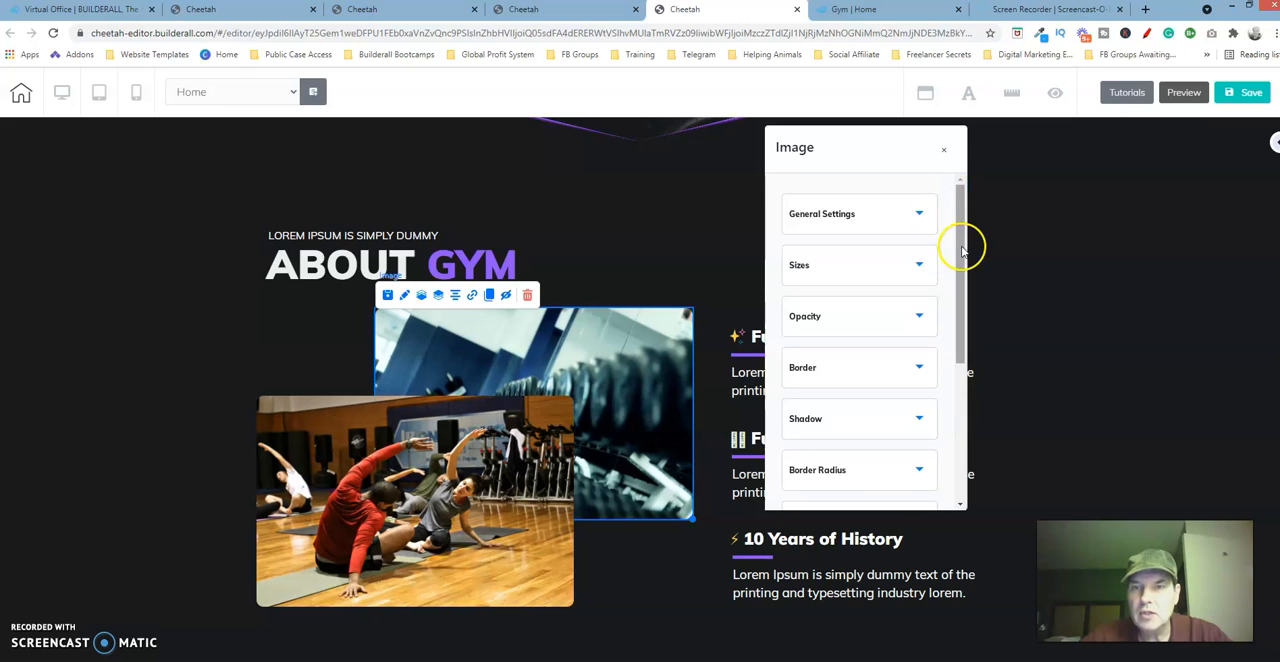
pyautogui.moveTo(958, 245); pyautogui.dragTo(963, 385)
pyautogui.click(912, 312)
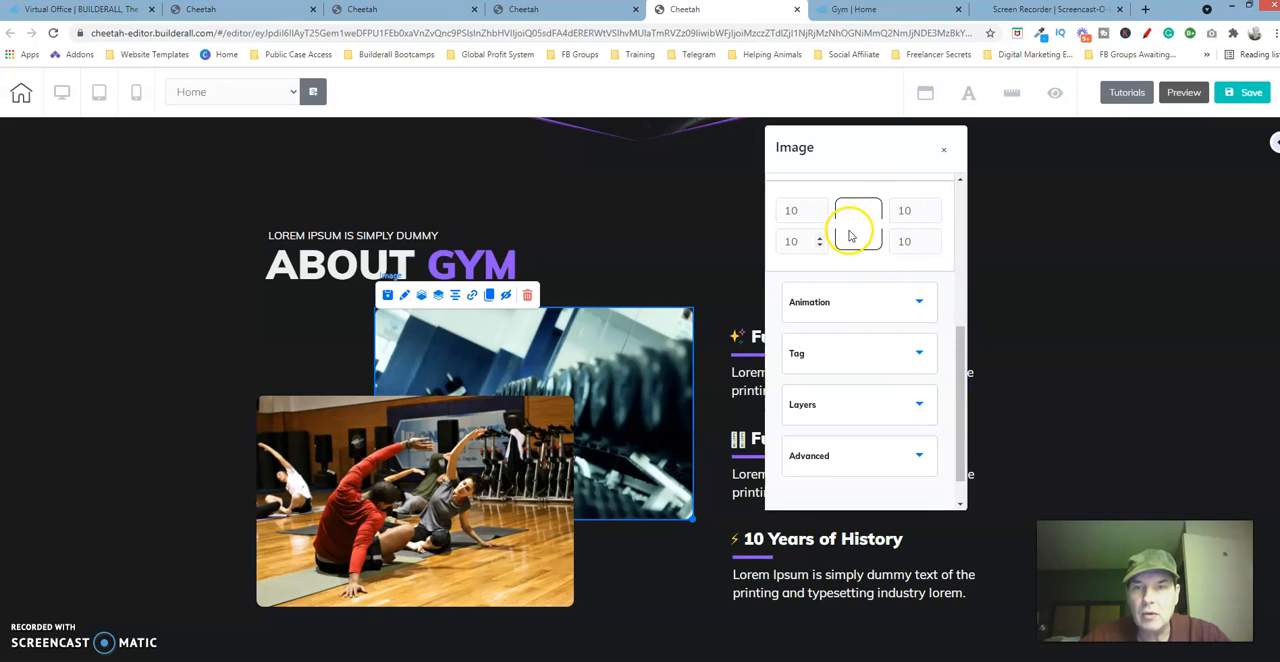
pyautogui.click(944, 154)
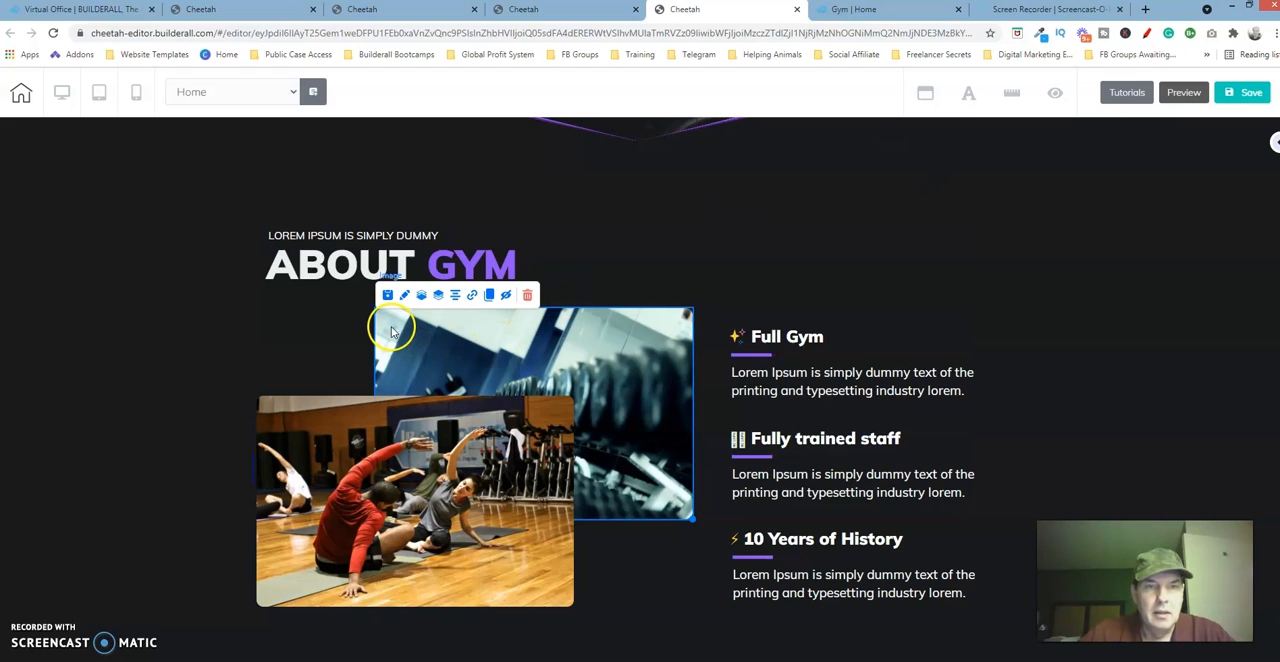
# Back on the page being rebuilt, set the dumbbell image's border radius to 10 for the top-left, bottom-left and top-right corners.
pyautogui.click(398, 14)
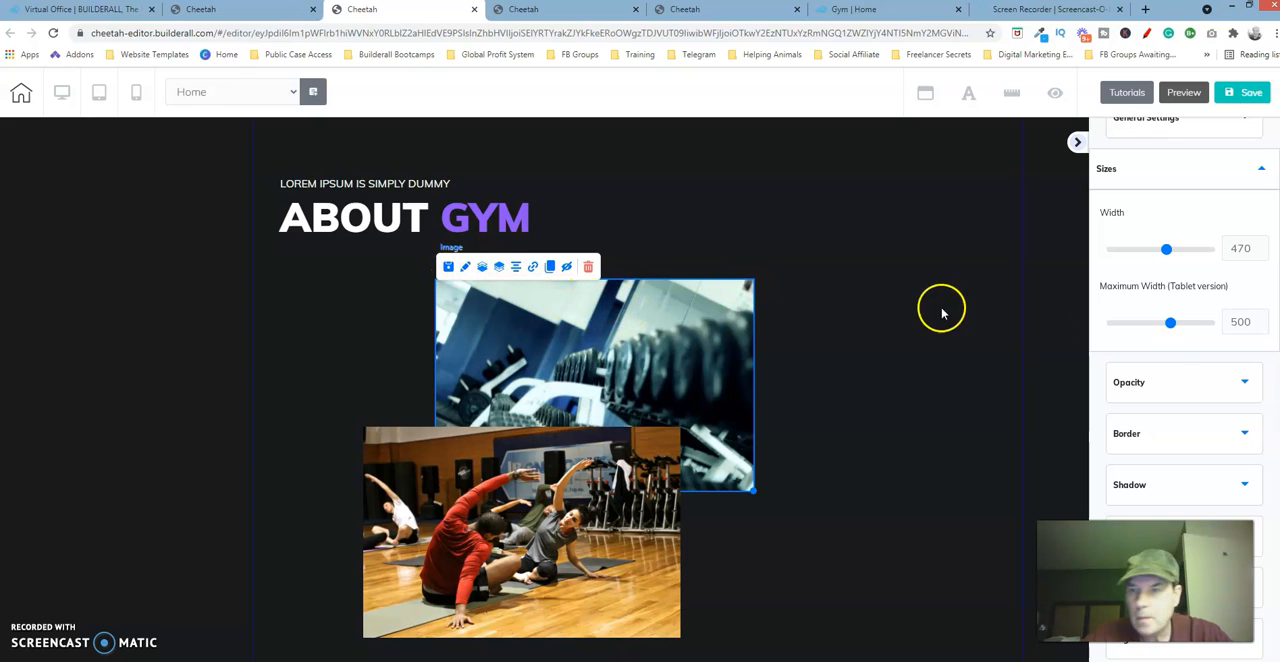
pyautogui.click(1233, 170)
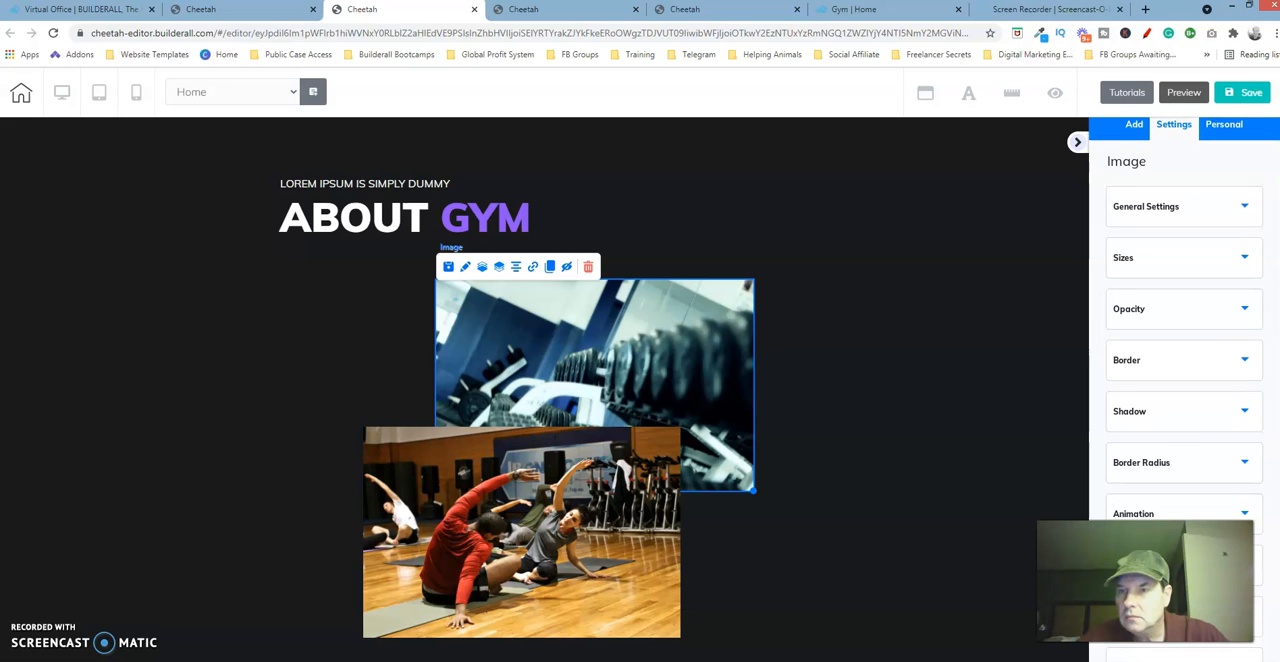
pyautogui.click(1232, 464)
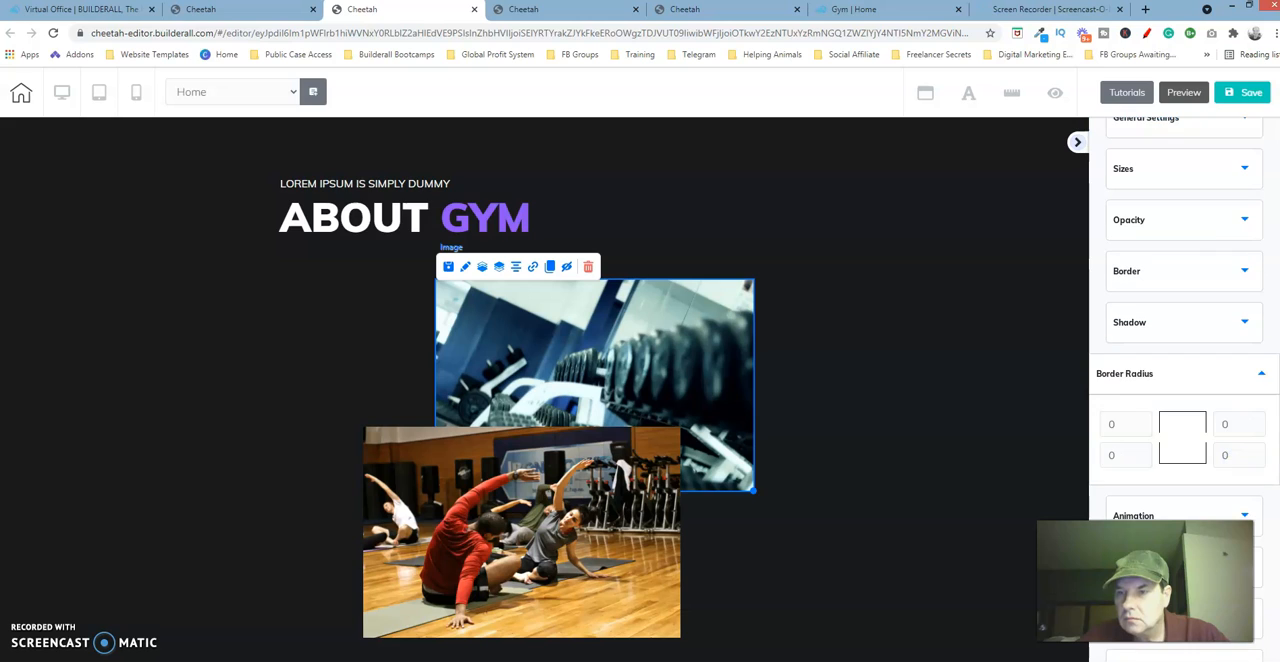
pyautogui.click(1115, 422)
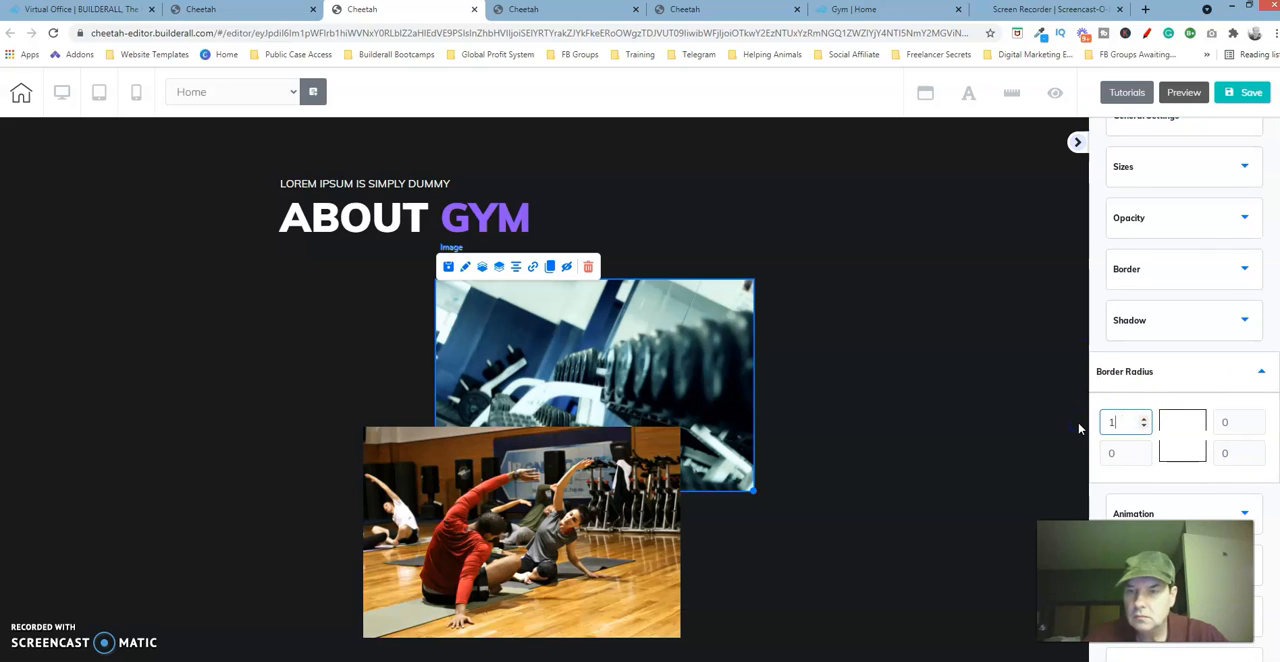
pyautogui.write('1')
pyautogui.press('Tab')
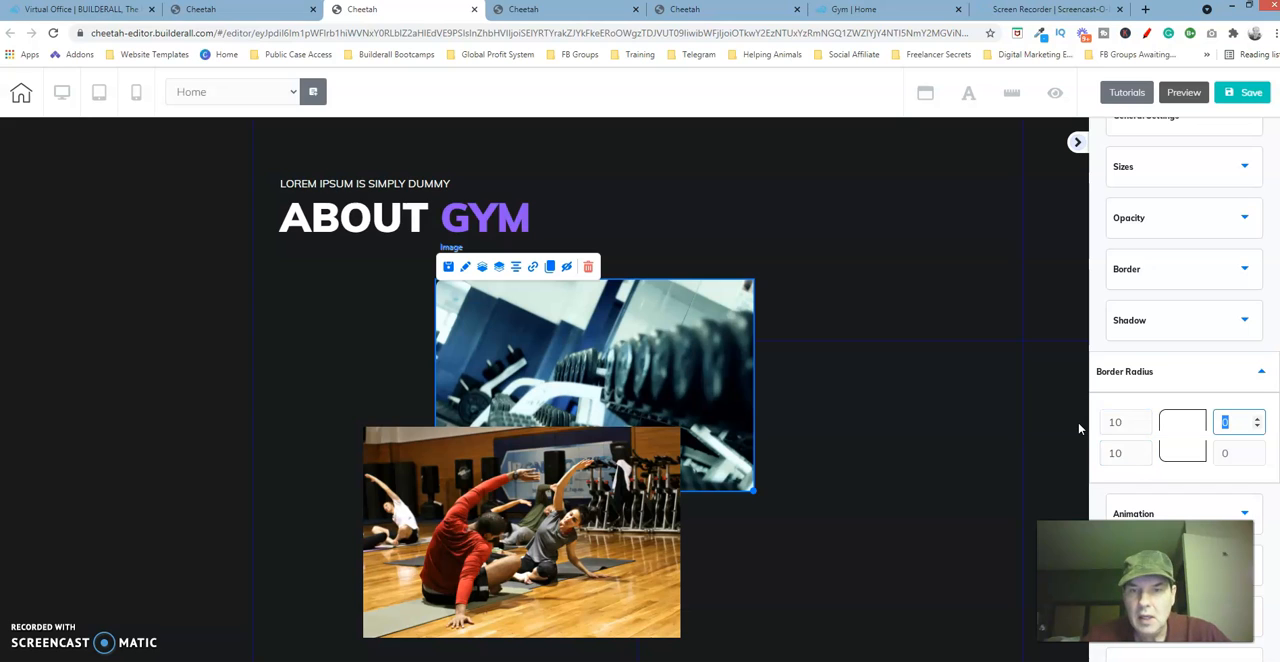
pyautogui.press('Tab')
pyautogui.press('Tab')
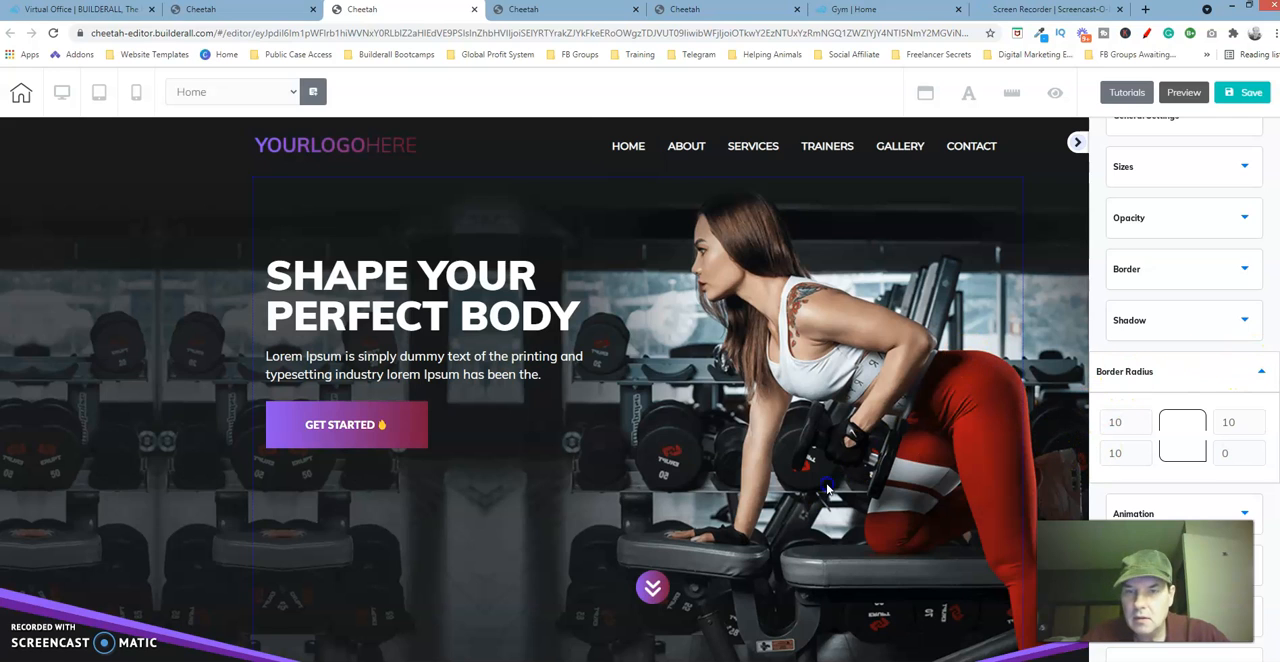
# Collapse the settings sidebar and set the border radius of the dumbbell image's bottom-right corner to 10.
pyautogui.click(1079, 161)
pyautogui.click(1077, 142)
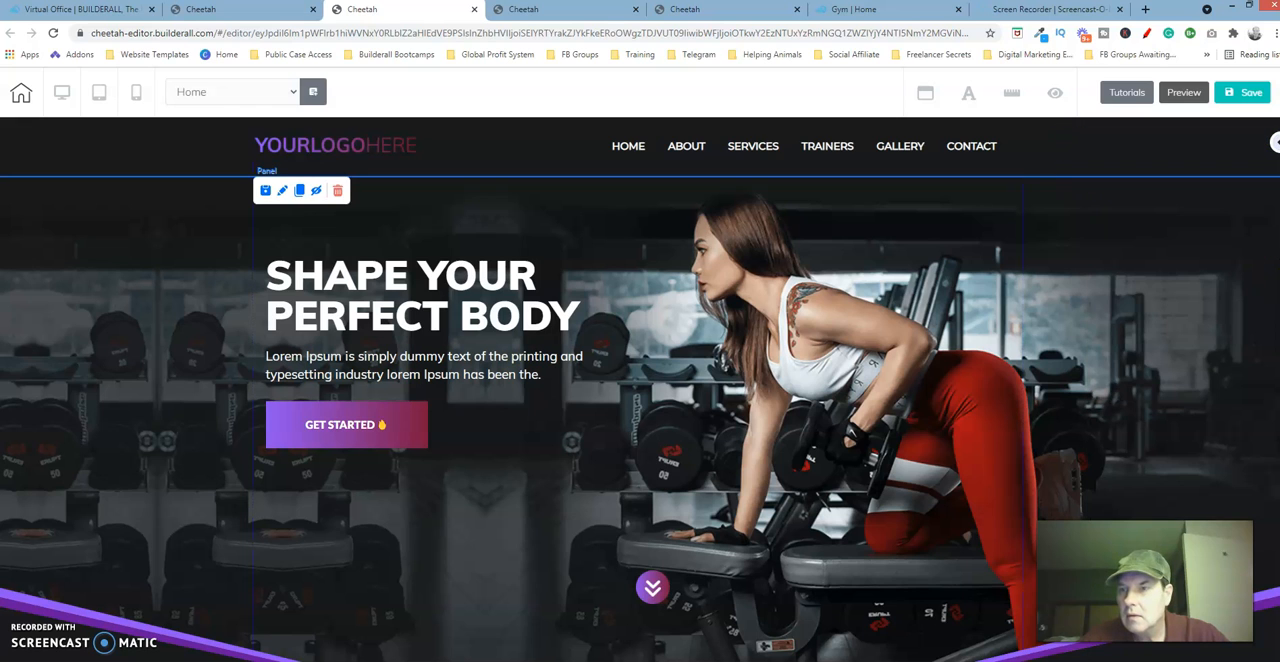
pyautogui.scroll(-6, 1276, 276)
pyautogui.click(720, 405)
pyautogui.click(464, 268)
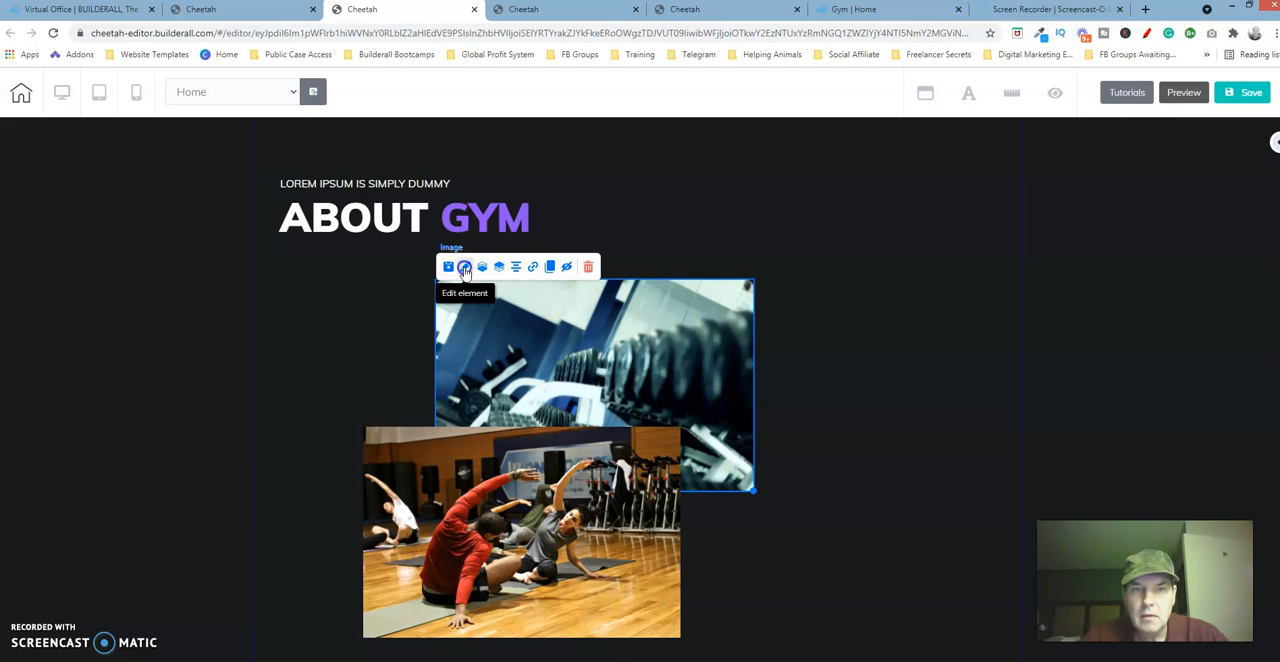
pyautogui.moveTo(707, 312); pyautogui.dragTo(930, 176)
pyautogui.click(937, 289)
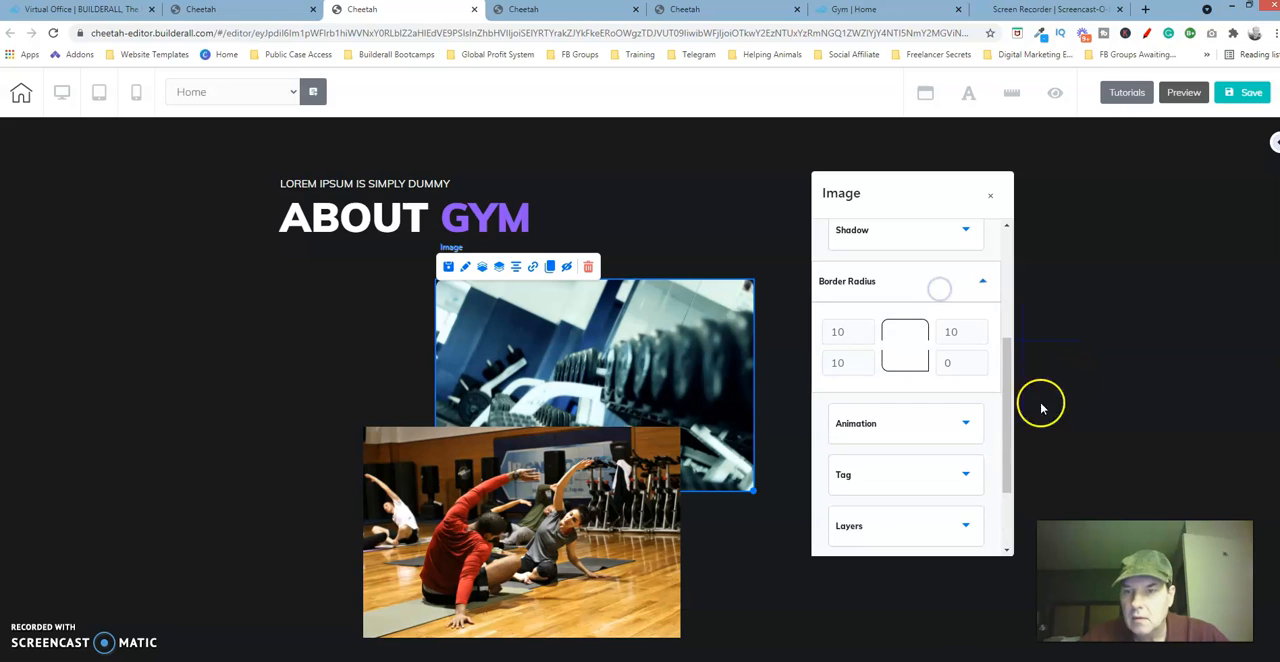
pyautogui.doubleClick(927, 366)
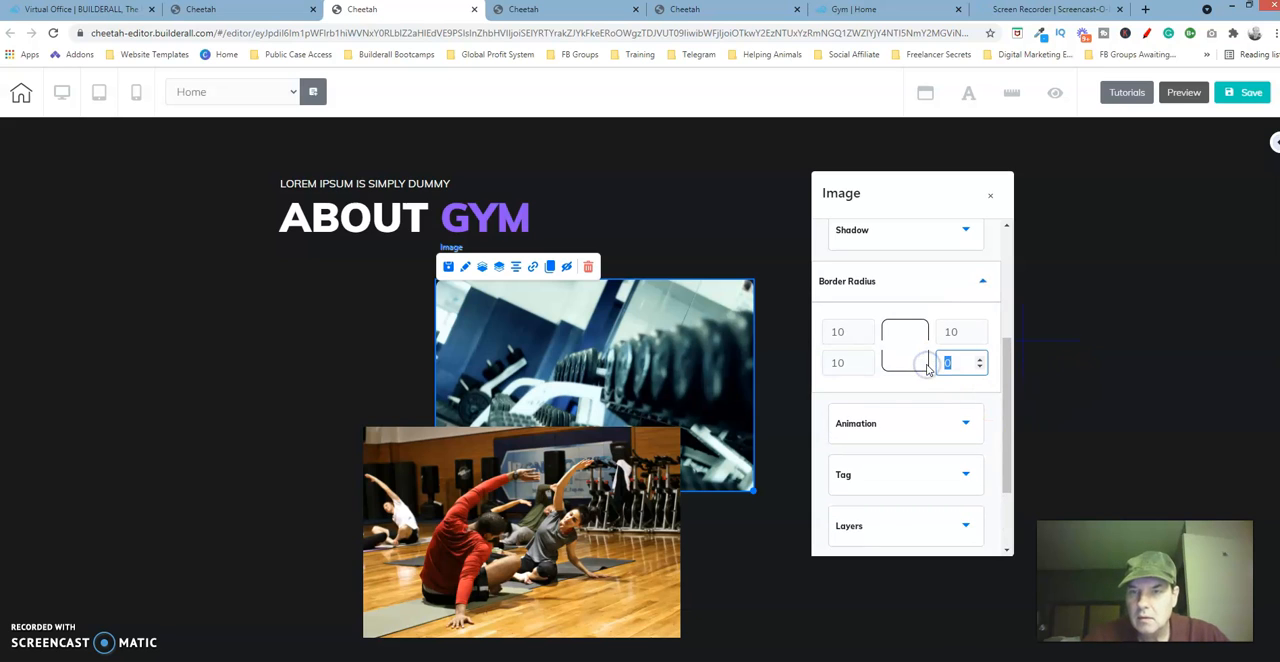
pyautogui.write('10')
pyautogui.click(990, 195)
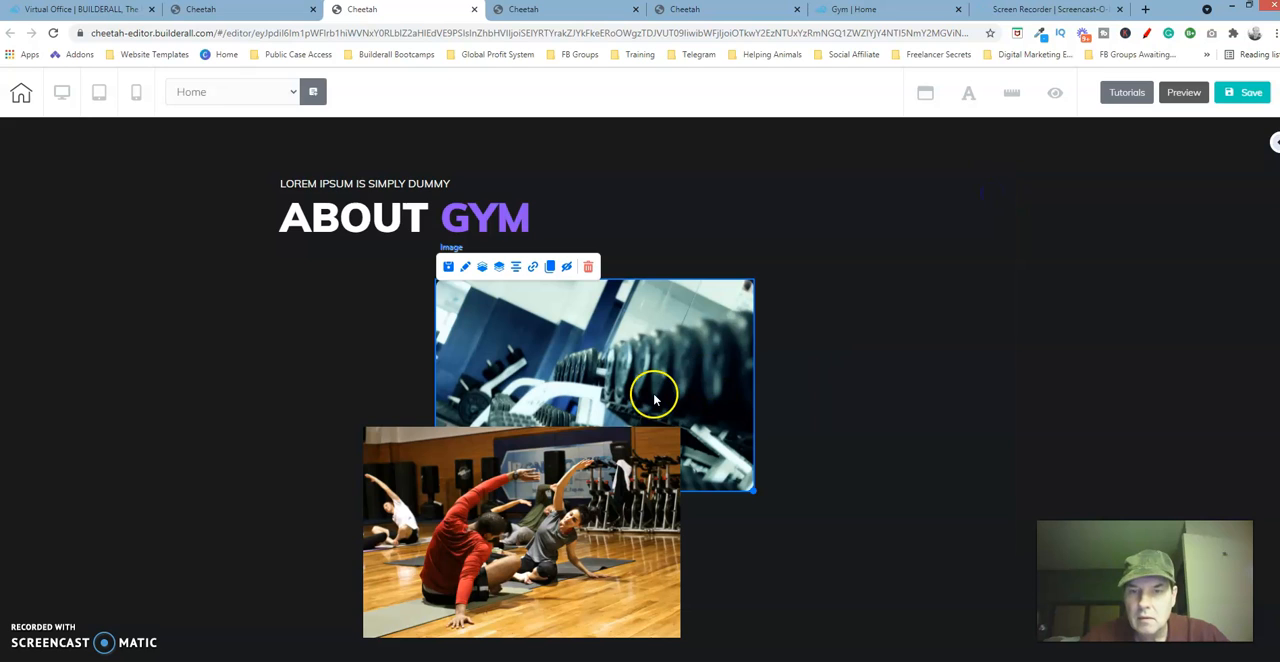
# Set the border radius of the stretching class image to 10 on all corners and close its settings.
pyautogui.click(592, 462)
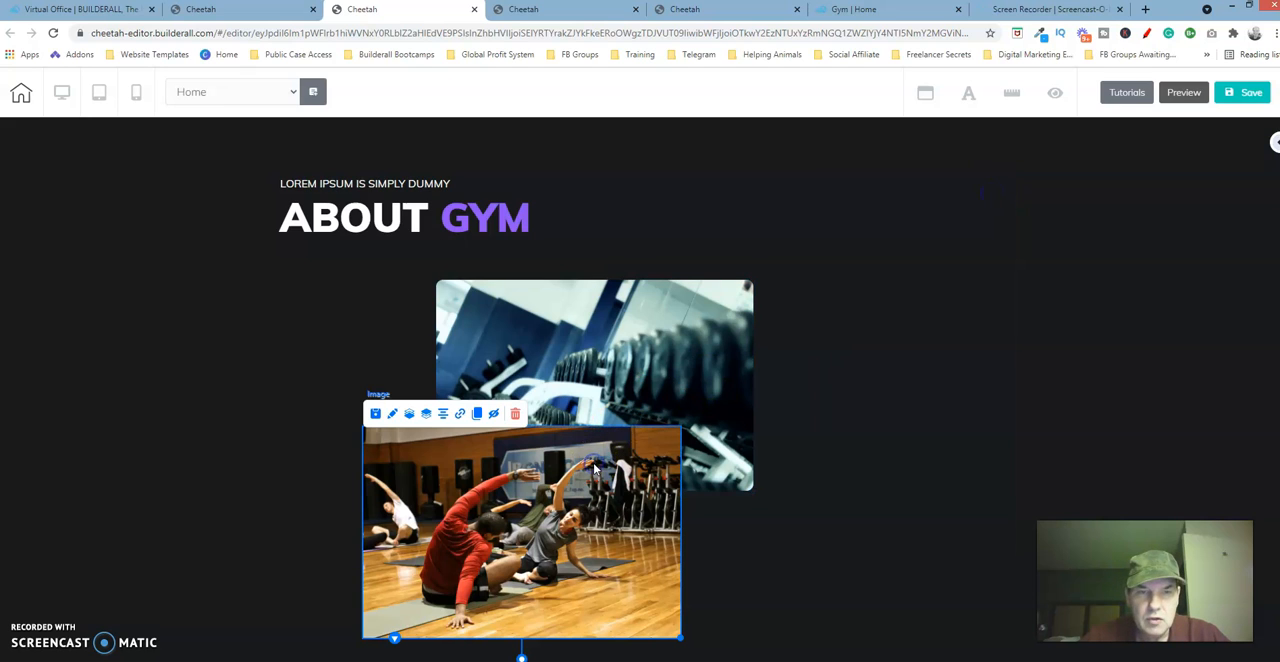
pyautogui.click(393, 415)
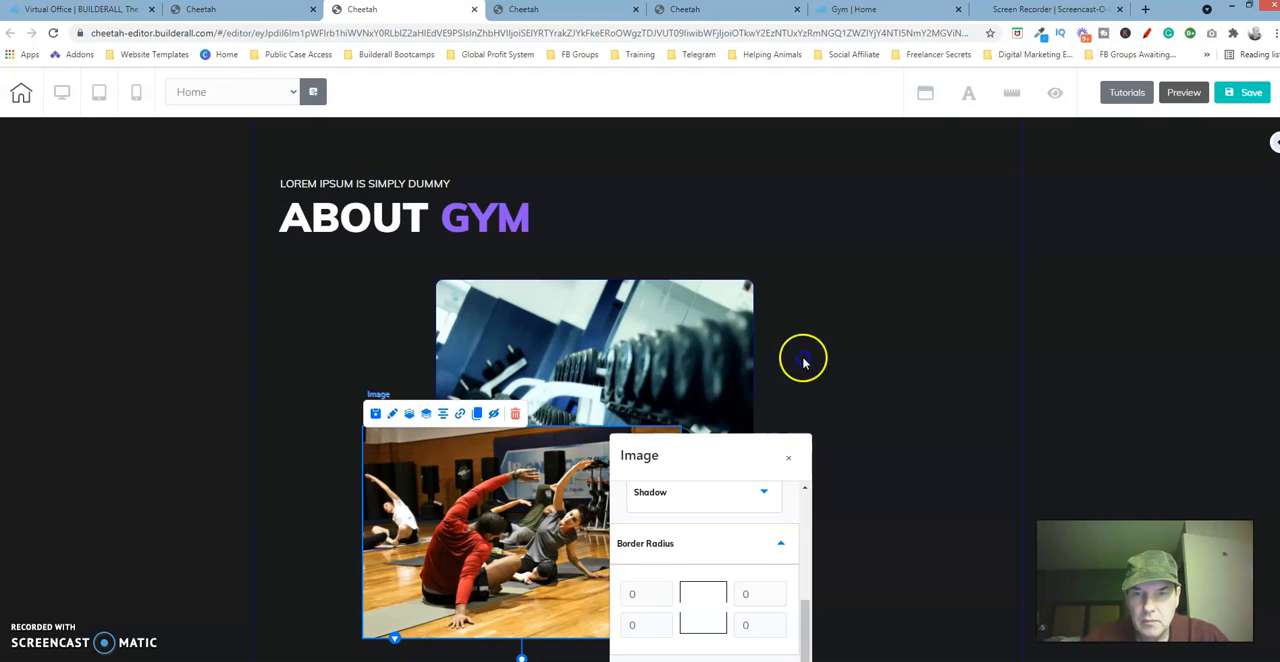
pyautogui.moveTo(760, 440); pyautogui.dragTo(929, 146)
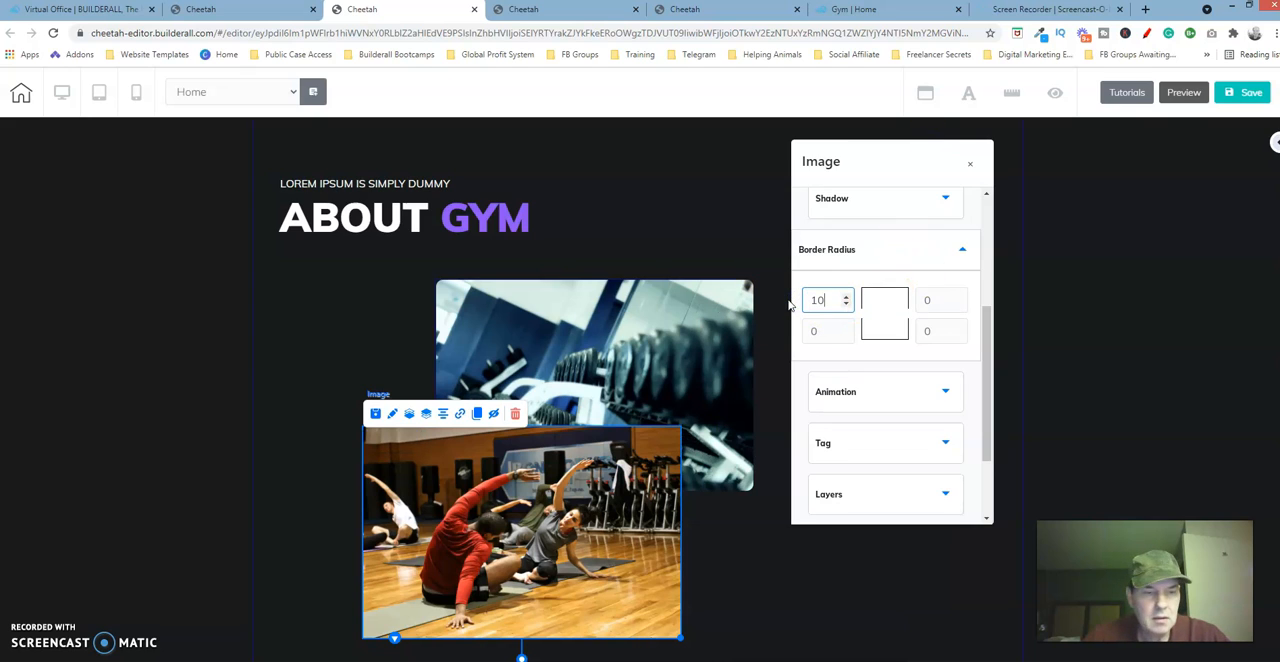
pyautogui.write('10')
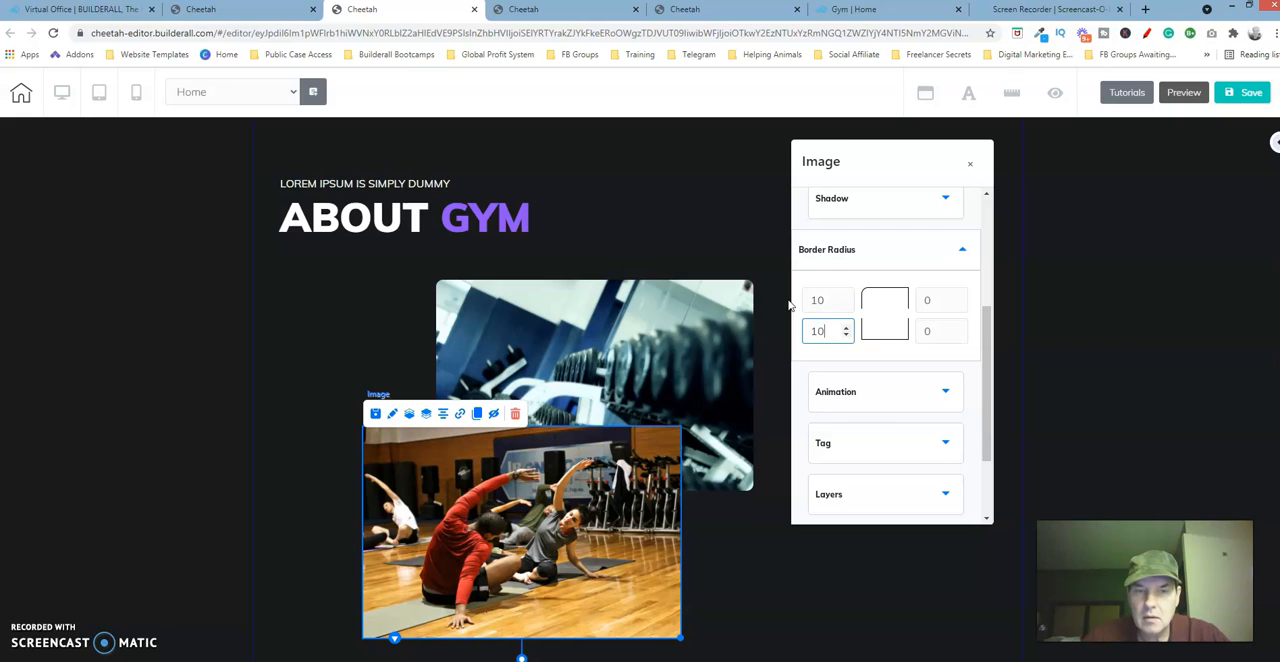
pyautogui.press('Tab')
pyautogui.write('10')
pyautogui.click(967, 164)
# Save the page, publish the site and dismiss the publishing confirmation.
pyautogui.click(1245, 92)
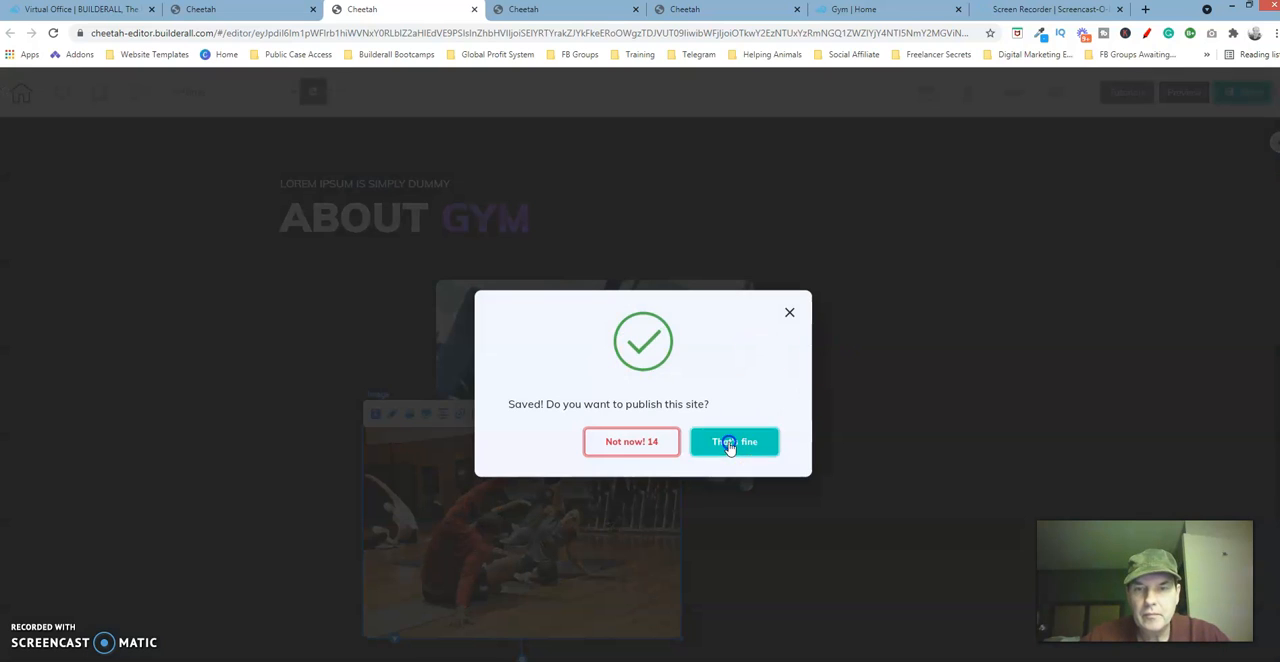
pyautogui.click(737, 440)
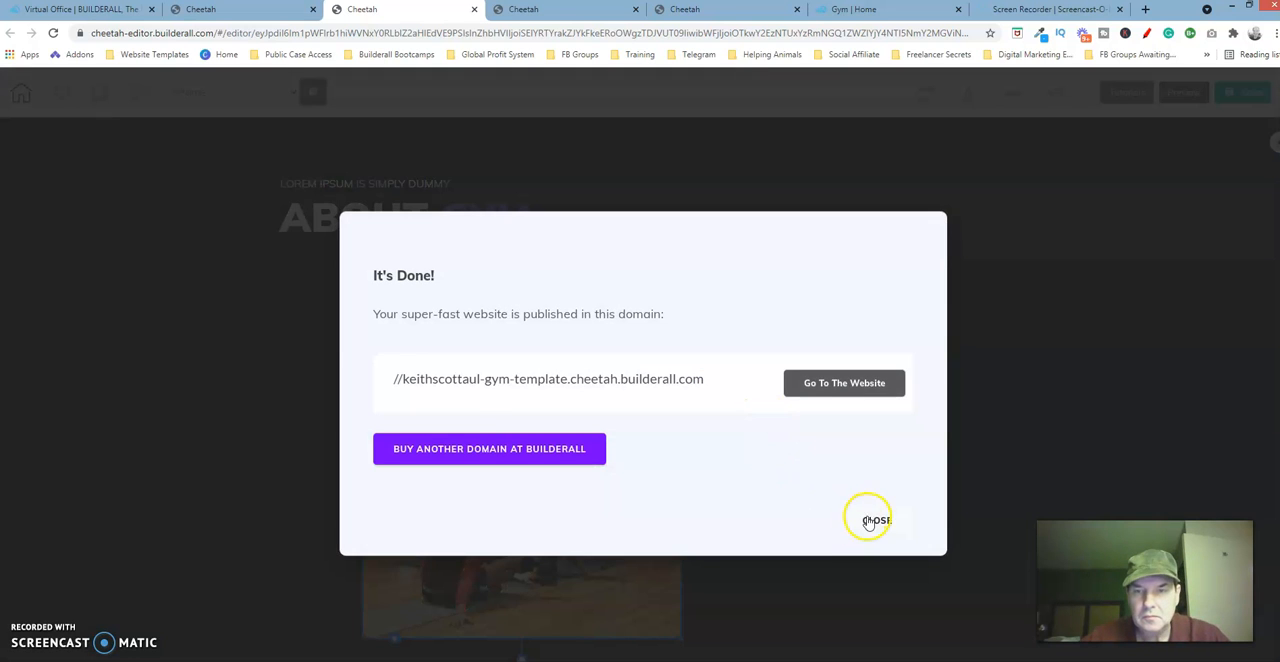
pyautogui.click(870, 521)
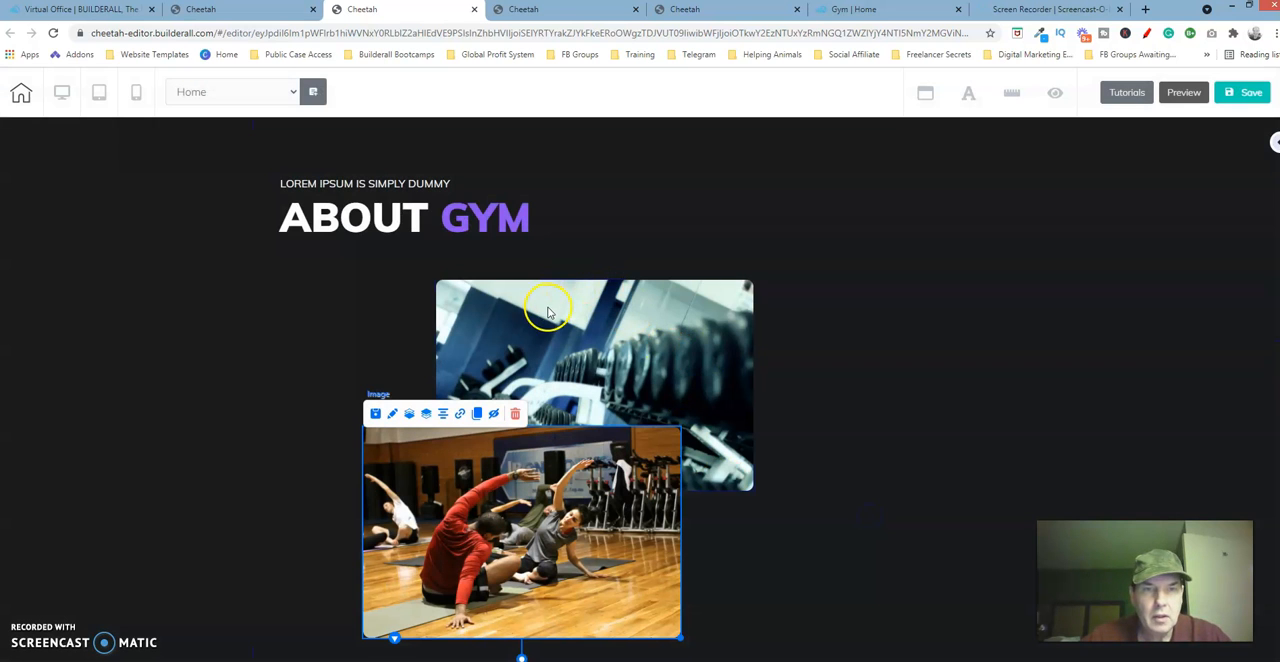
# Move the dumbbell image up and left to sit just below the About Gym heading, checking its placement against the reference page.
pyautogui.moveTo(533, 300); pyautogui.dragTo(509, 274)
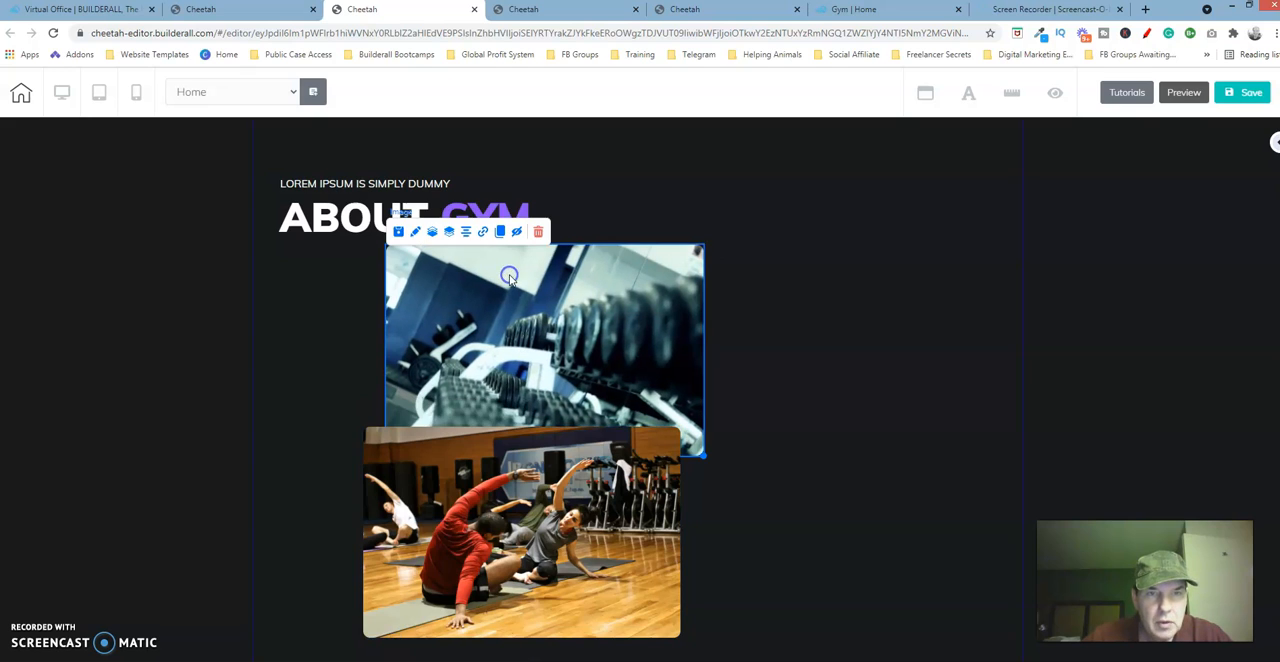
pyautogui.click(690, 9)
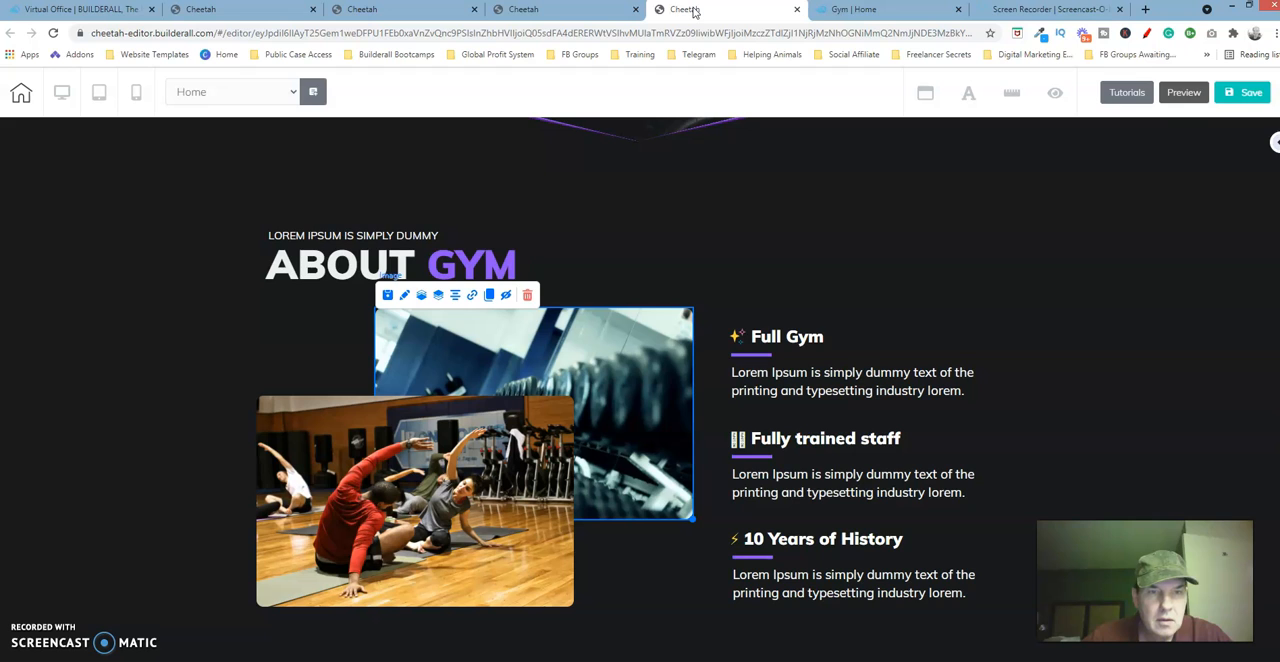
pyautogui.click(438, 12)
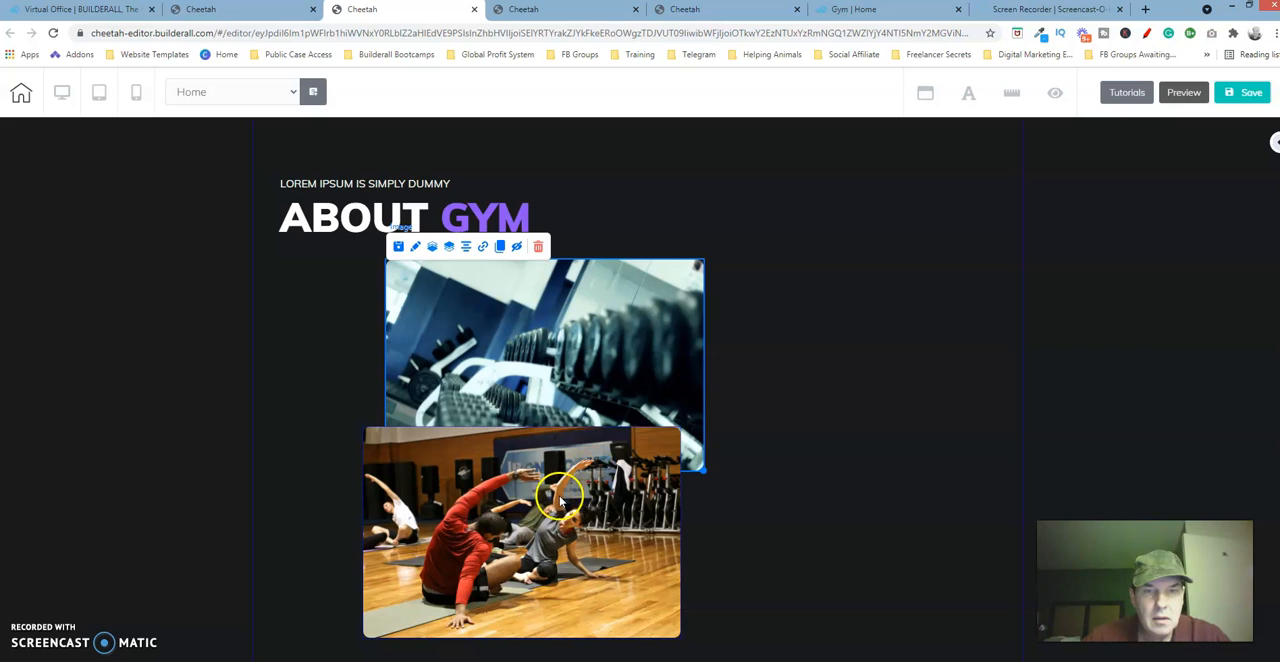
# Following the reference page, move the stretching class image up and left so it overlaps the dumbbell image's lower-left part.
pyautogui.click(706, 9)
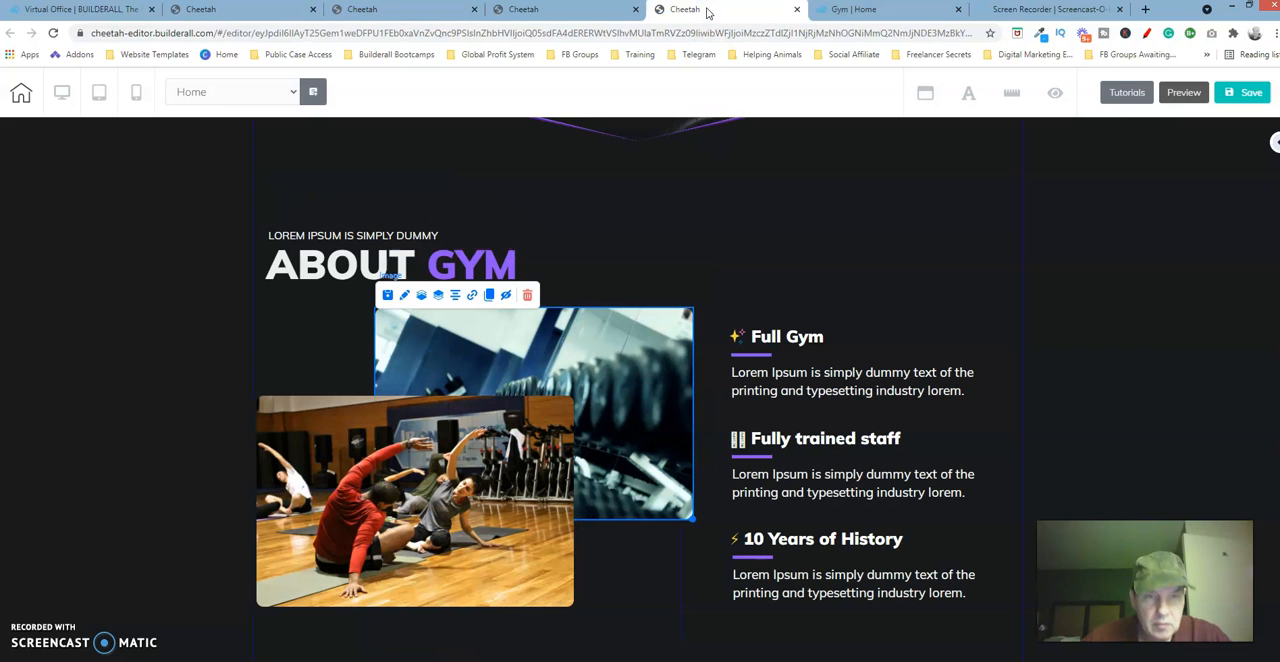
pyautogui.click(577, 20)
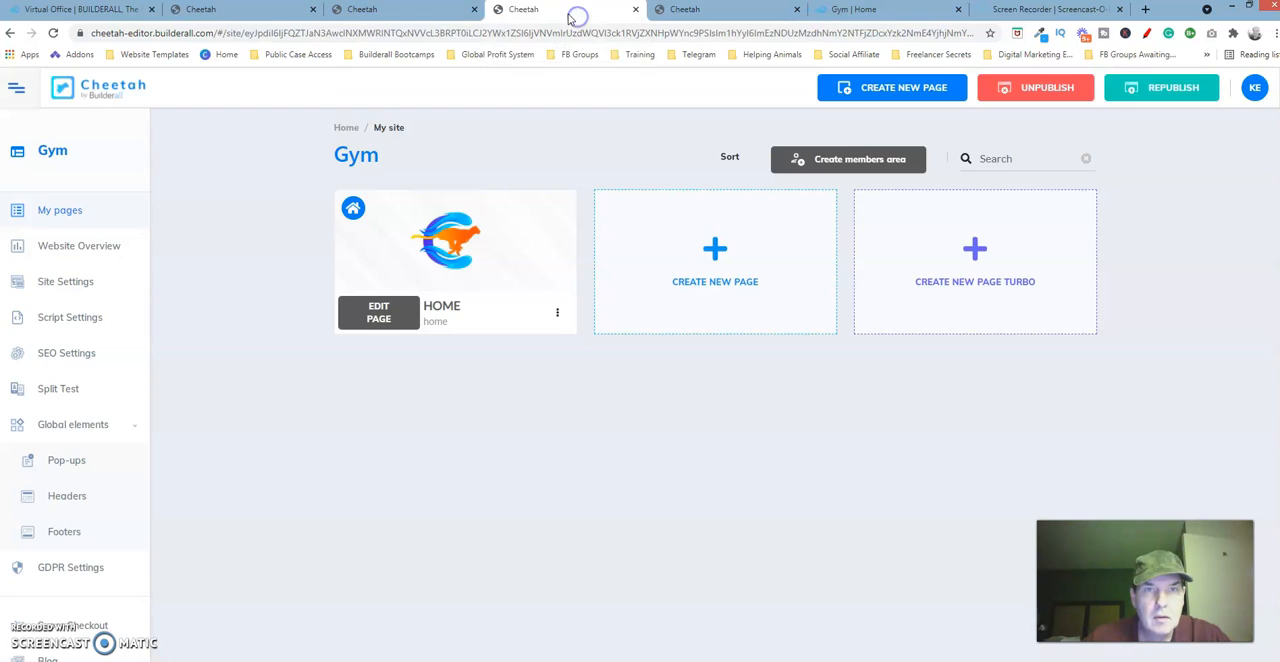
pyautogui.click(395, 10)
pyautogui.moveTo(524, 483); pyautogui.dragTo(418, 400)
pyautogui.click(638, 558)
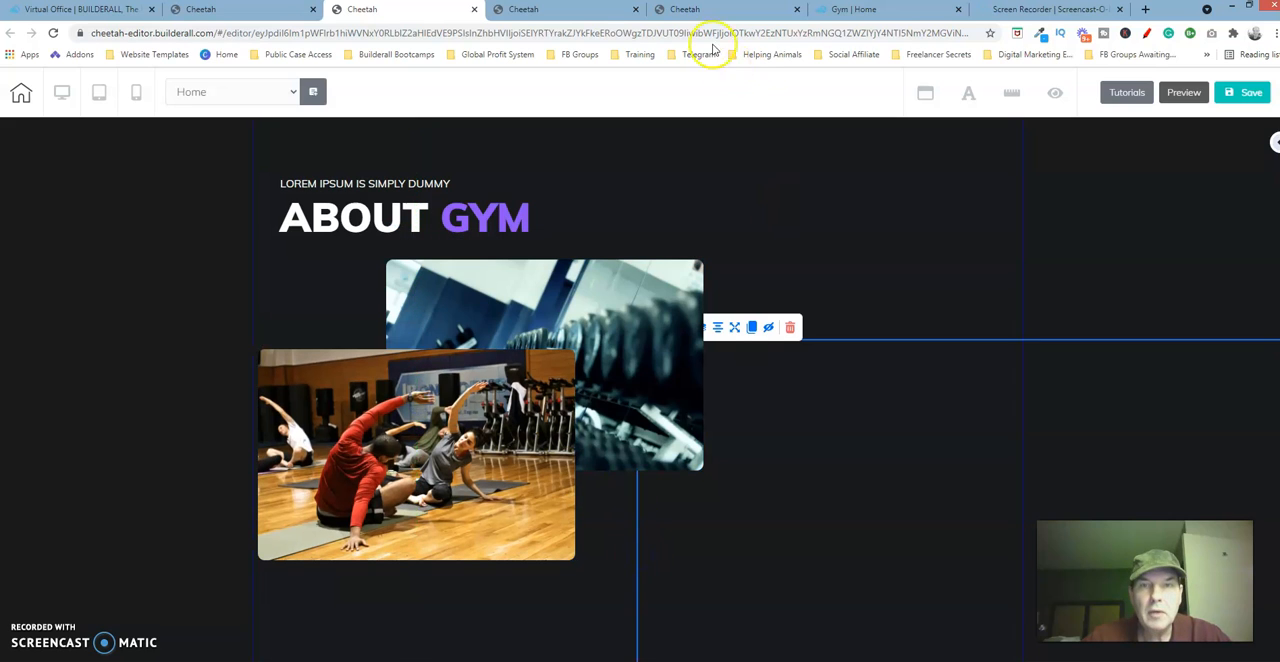
# After checking the reference layout, shift the box behind the two images slightly down so its upper edge meets the dumbbell image.
pyautogui.click(700, 9)
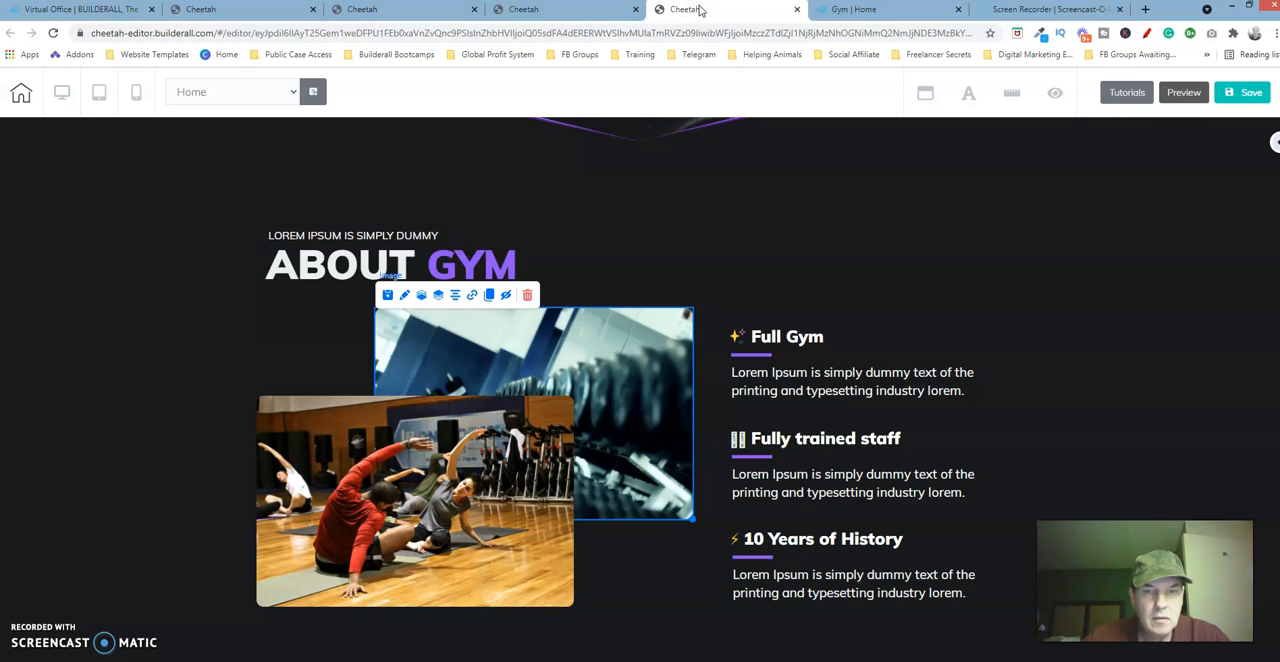
pyautogui.click(451, 9)
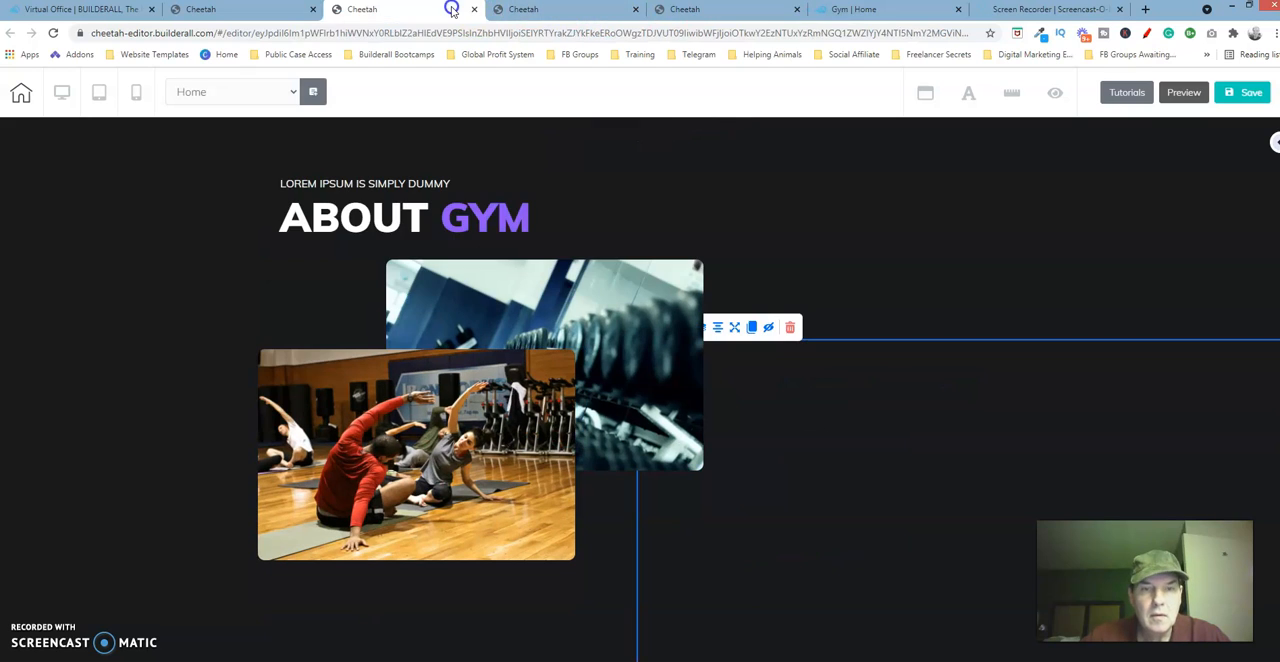
pyautogui.click(867, 277)
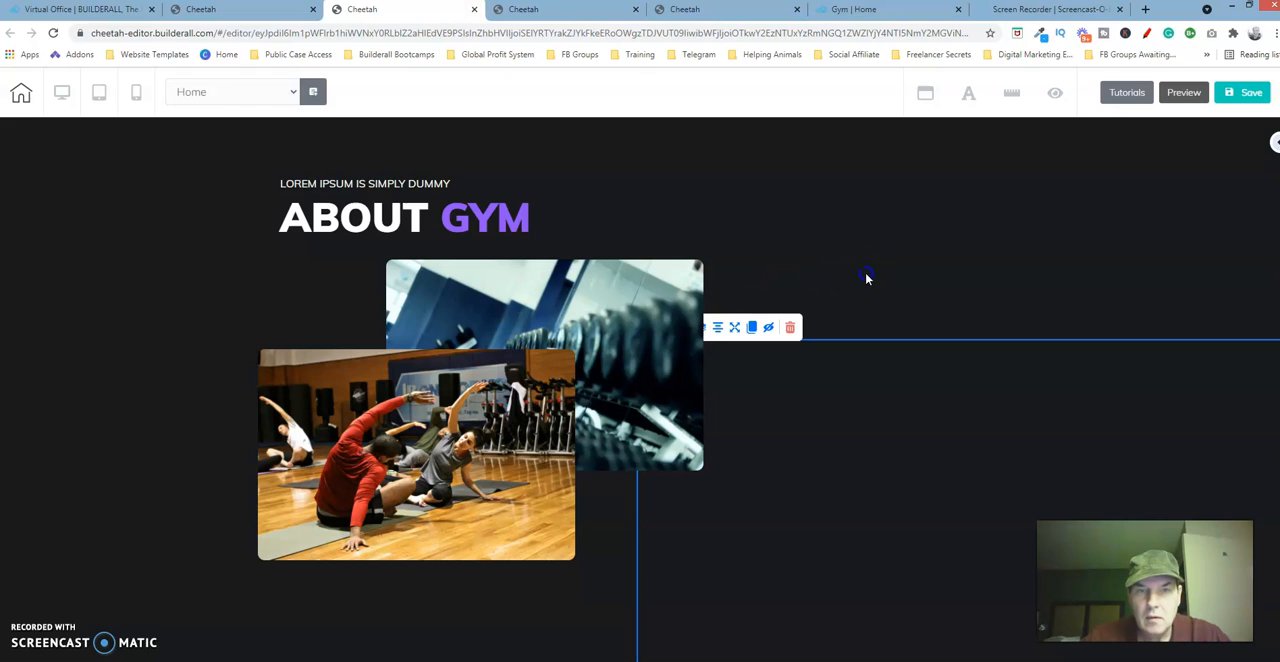
pyautogui.click(822, 468)
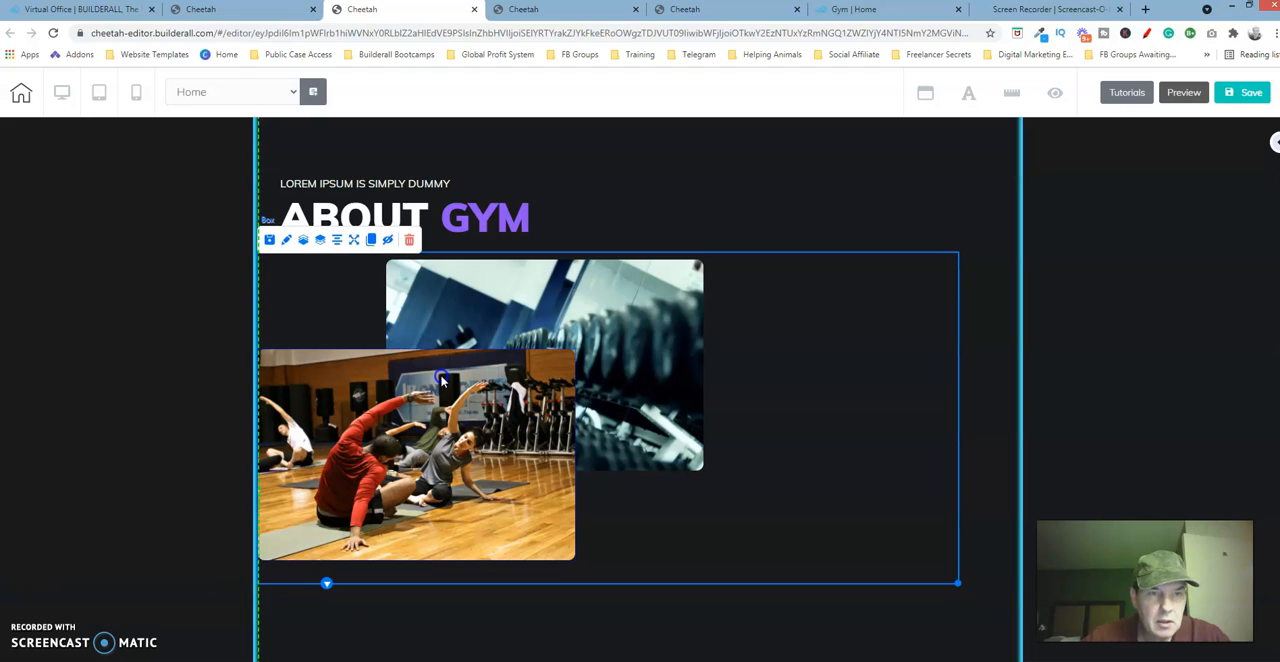
pyautogui.moveTo(440, 381); pyautogui.dragTo(441, 384)
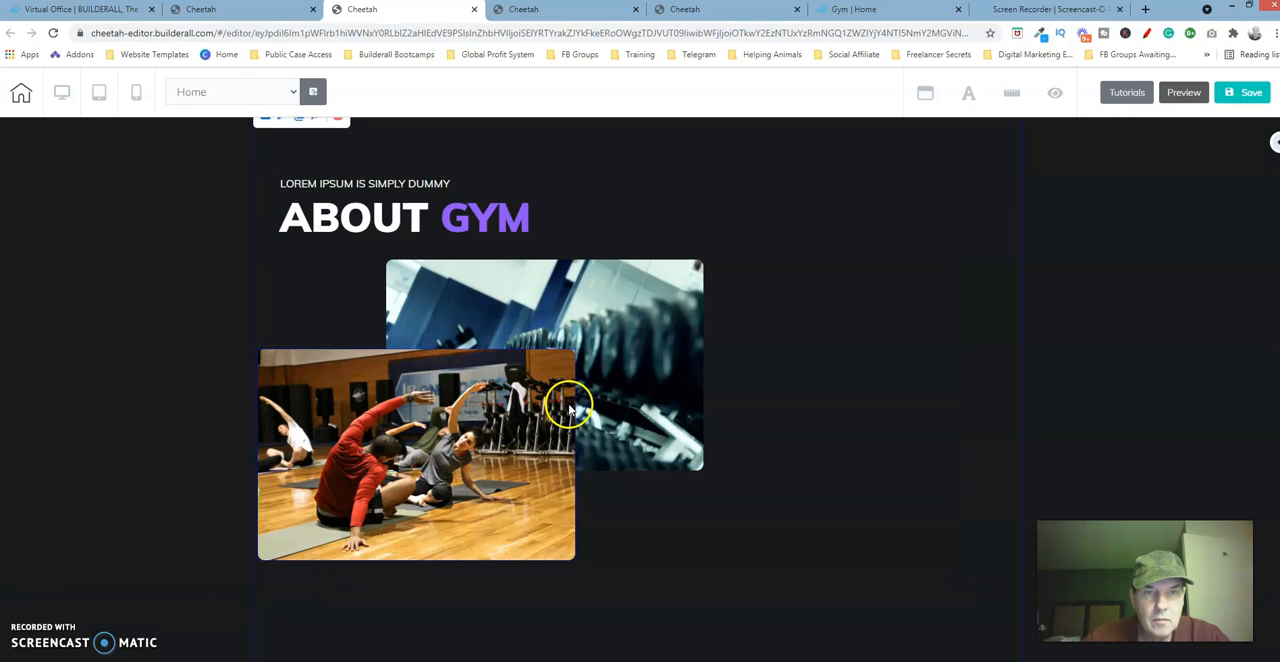
pyautogui.click(800, 377)
pyautogui.moveTo(800, 377); pyautogui.dragTo(799, 370)
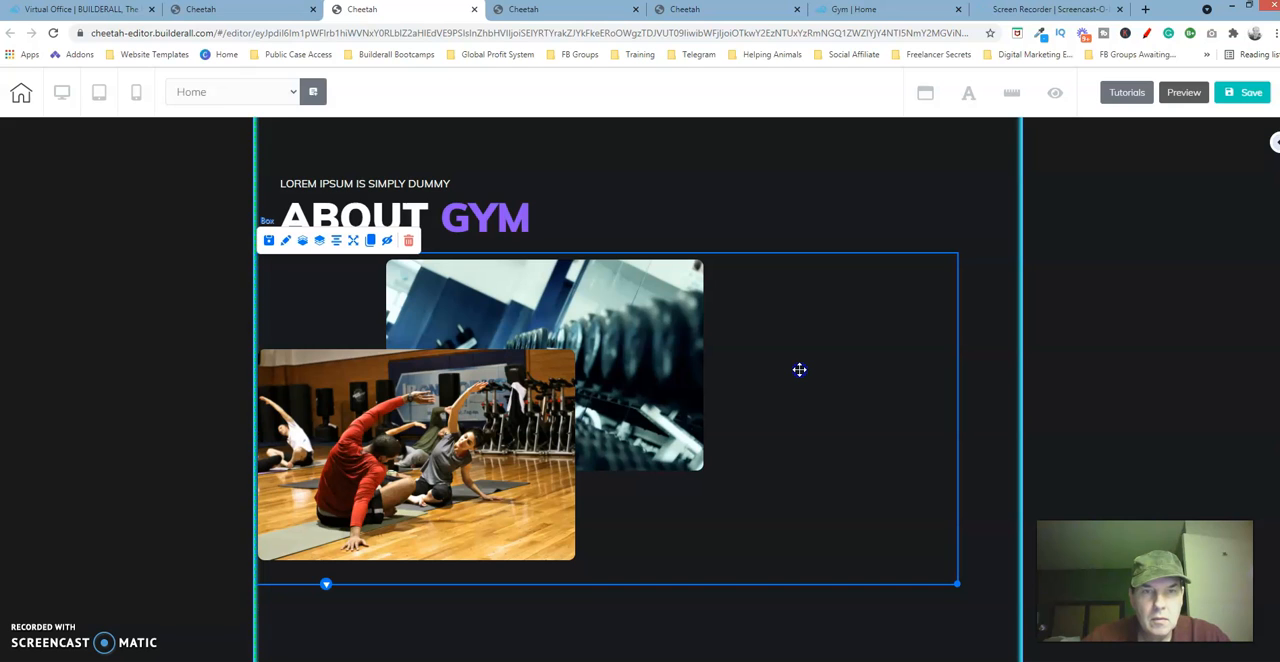
# Compare the rebuilt About Gym section with the reference page, including the feature texts beside the images.
pyautogui.click(733, 16)
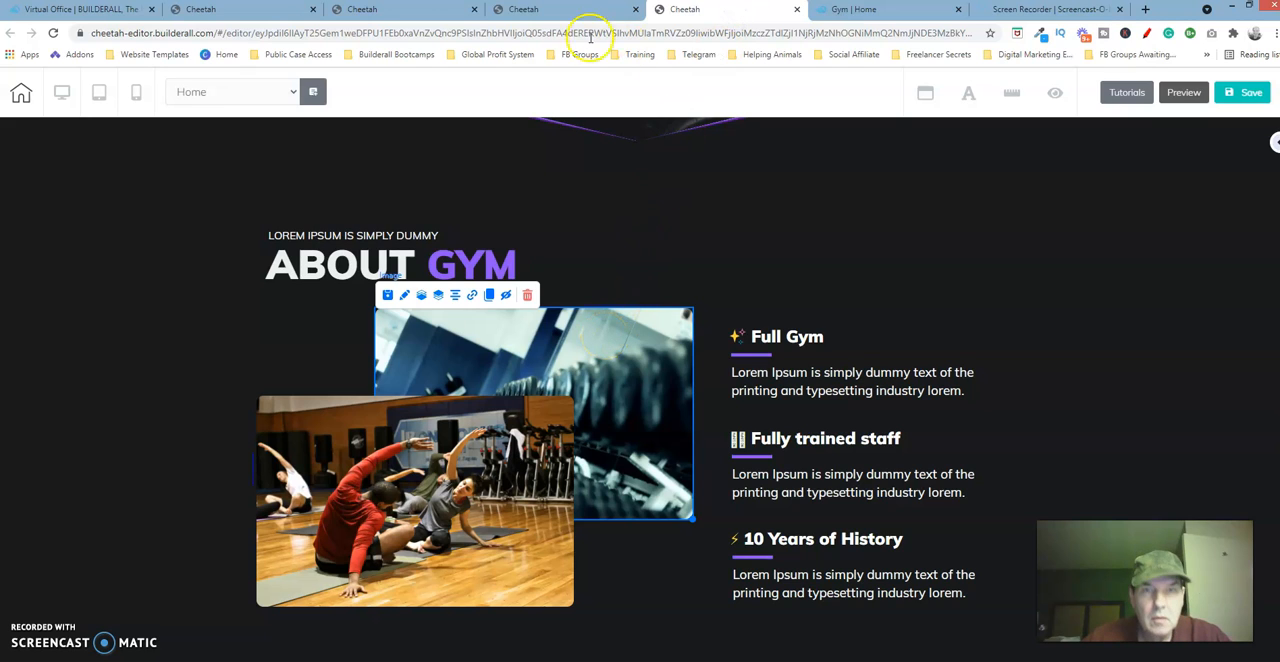
pyautogui.click(410, 10)
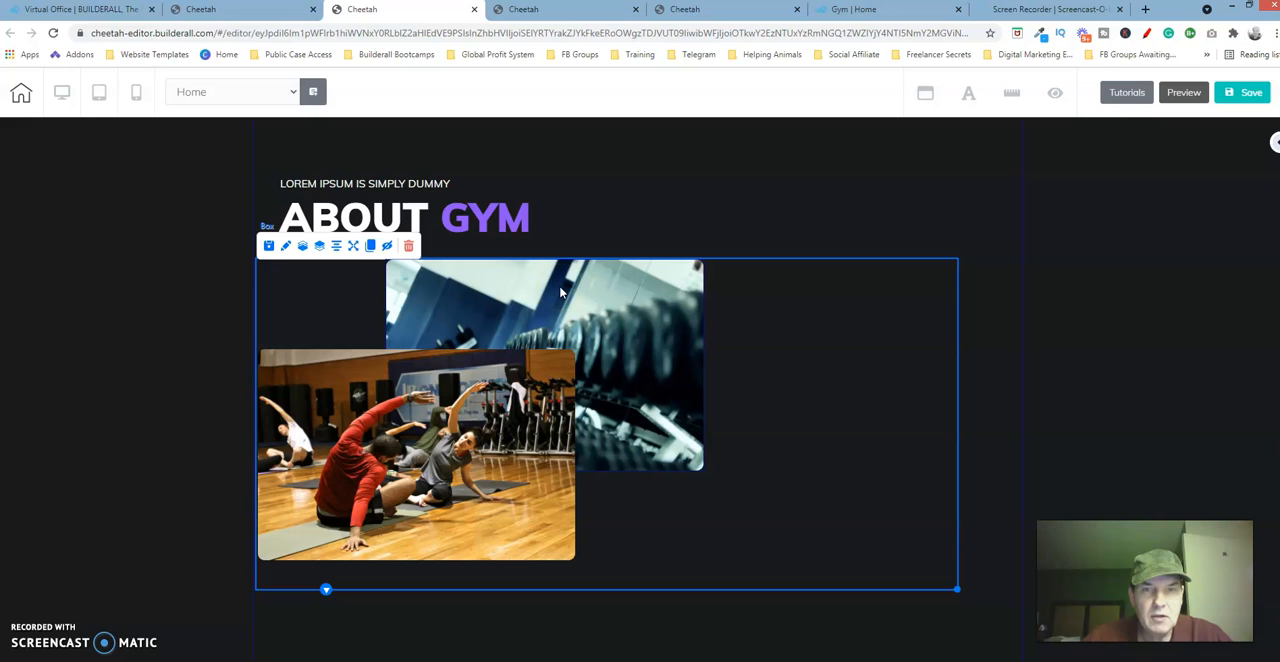
pyautogui.click(712, 10)
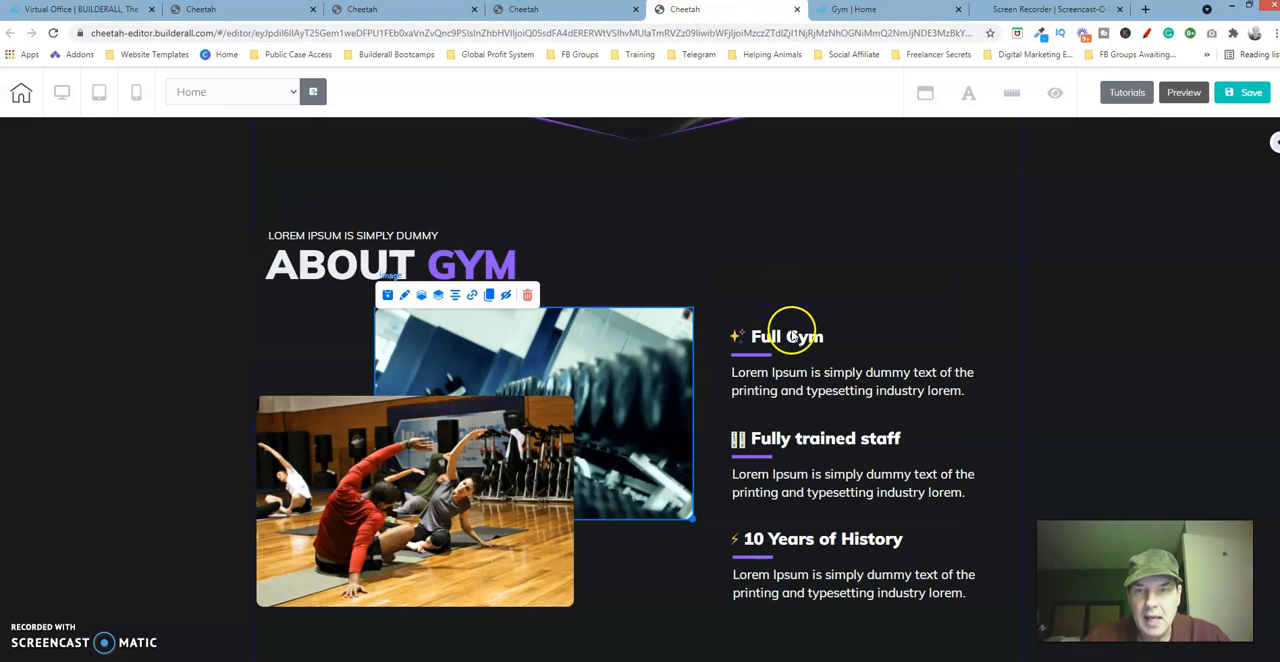